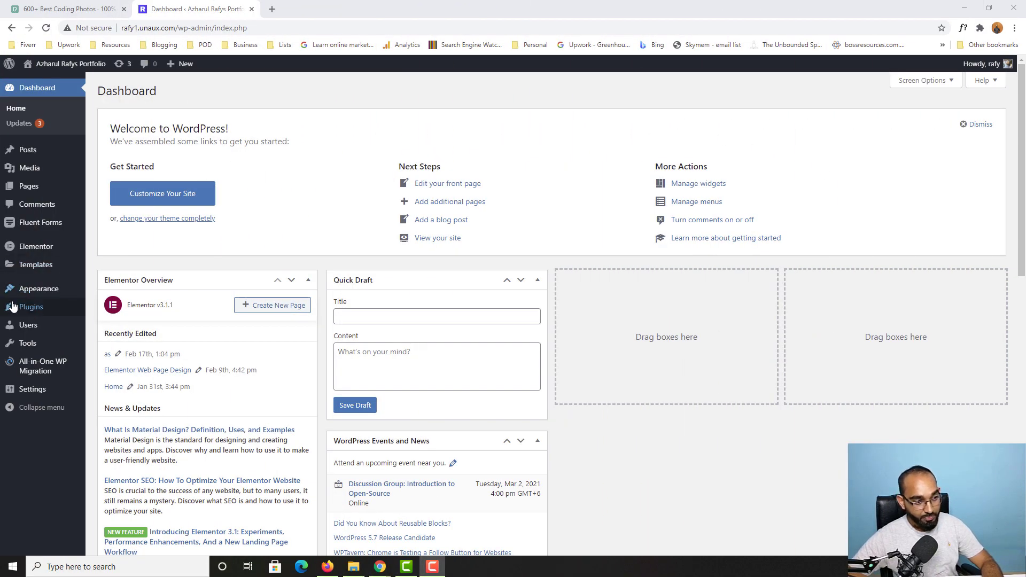
# Step: Search the Add Plugins directory for 'cmp'
pyautogui.moveTo(25, 310)
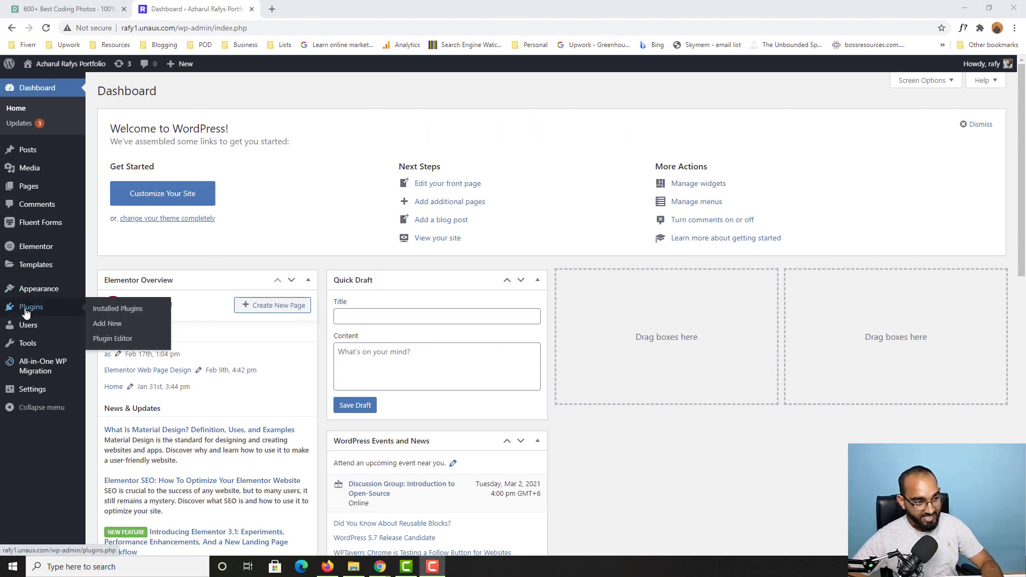
pyautogui.click(119, 327)
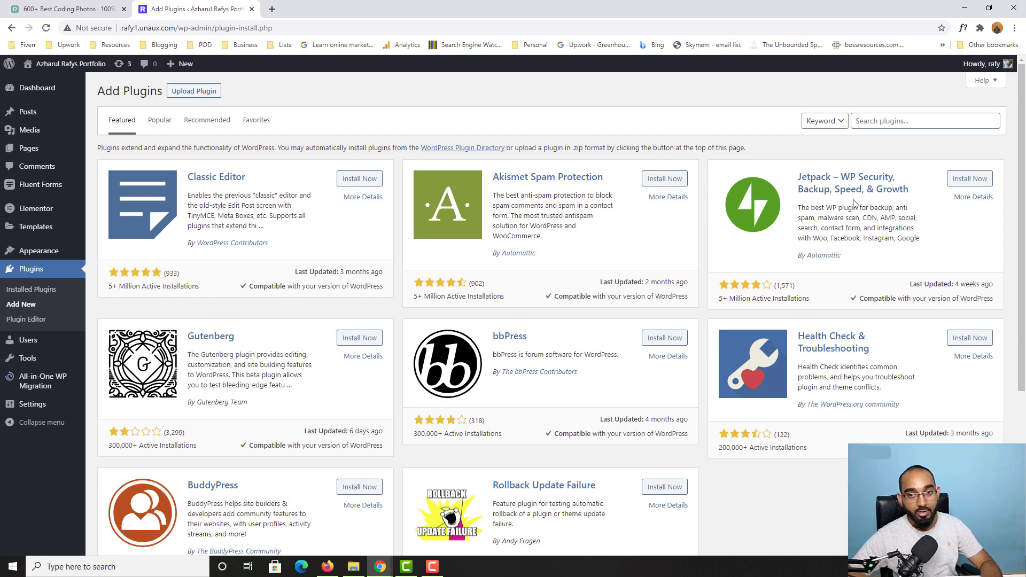
pyautogui.click(861, 121)
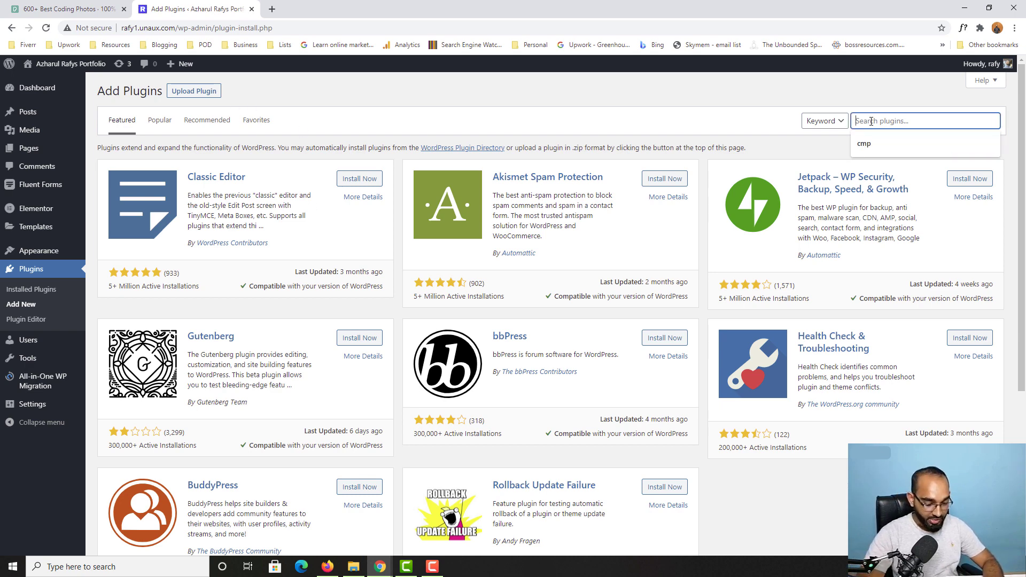
pyautogui.write('cmp')
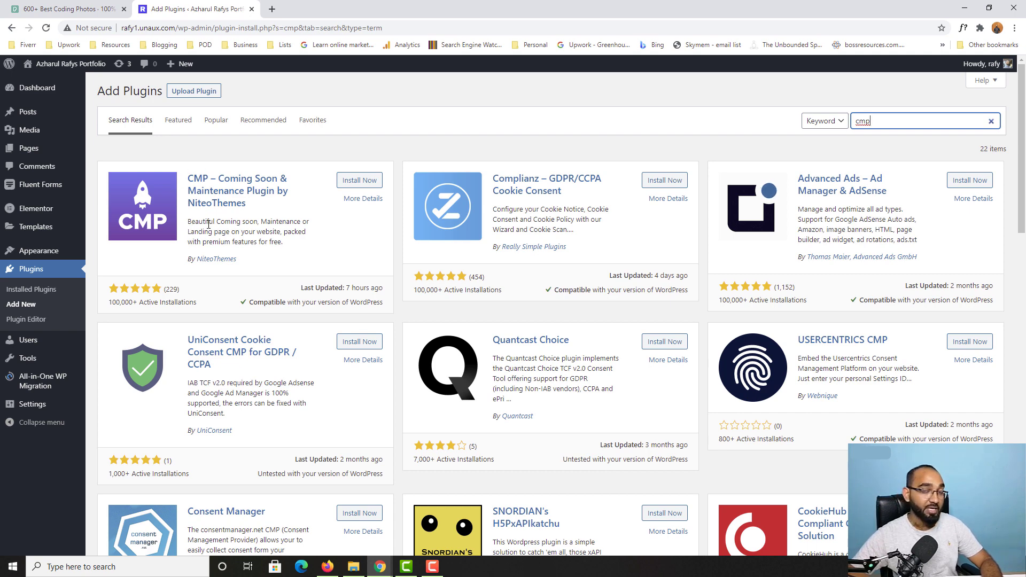
# Step: Install the CMP – Coming Soon & Maintenance Plugin by NiteoThemes and activate it
pyautogui.click(373, 181)
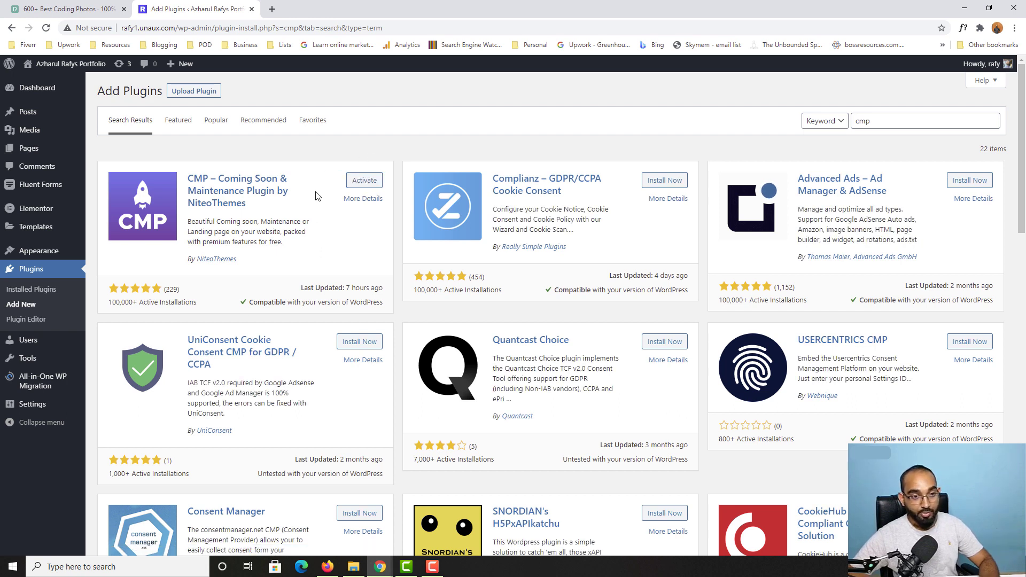
pyautogui.click(365, 181)
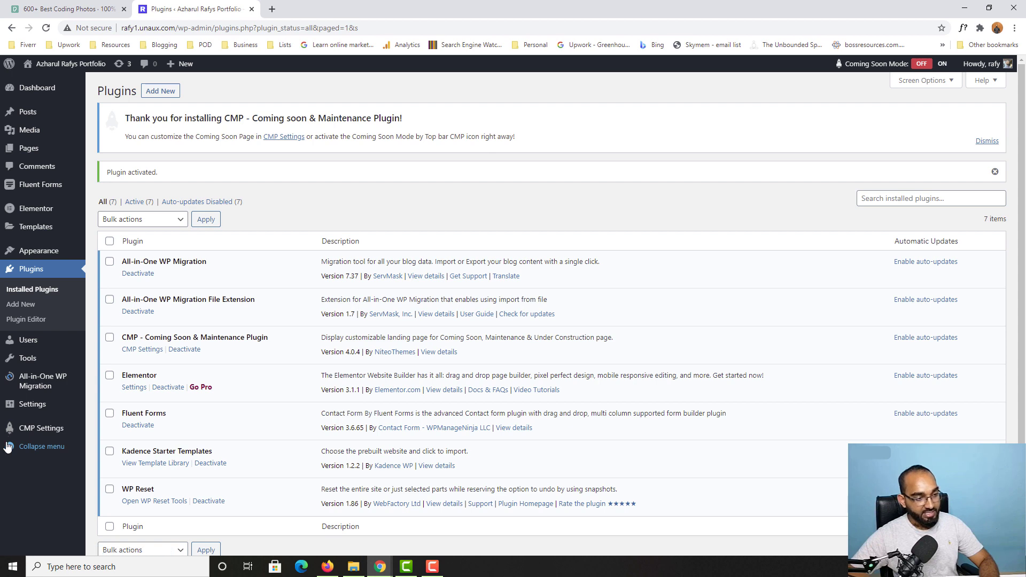
pyautogui.moveTo(15, 435)
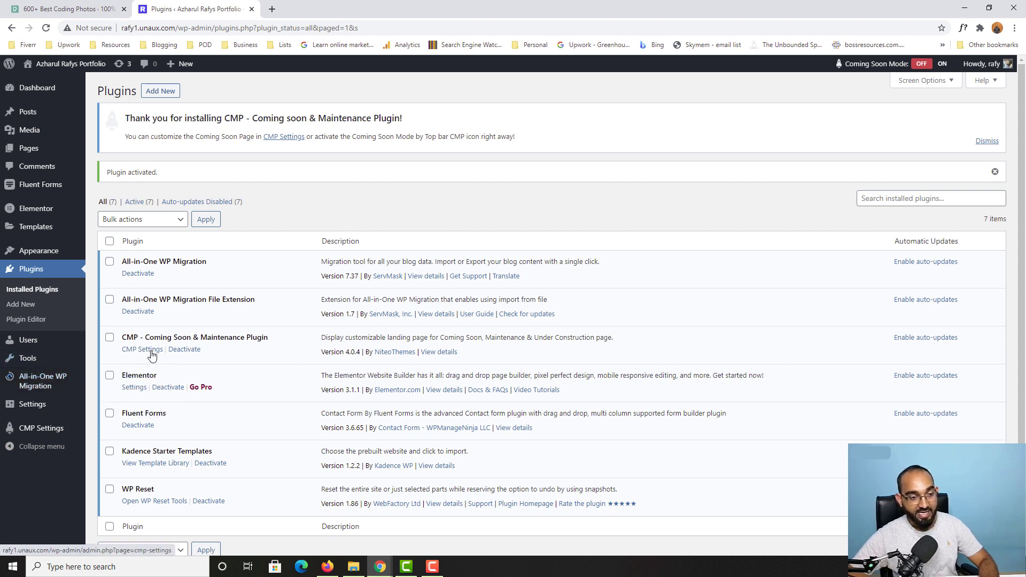
pyautogui.moveTo(53, 433)
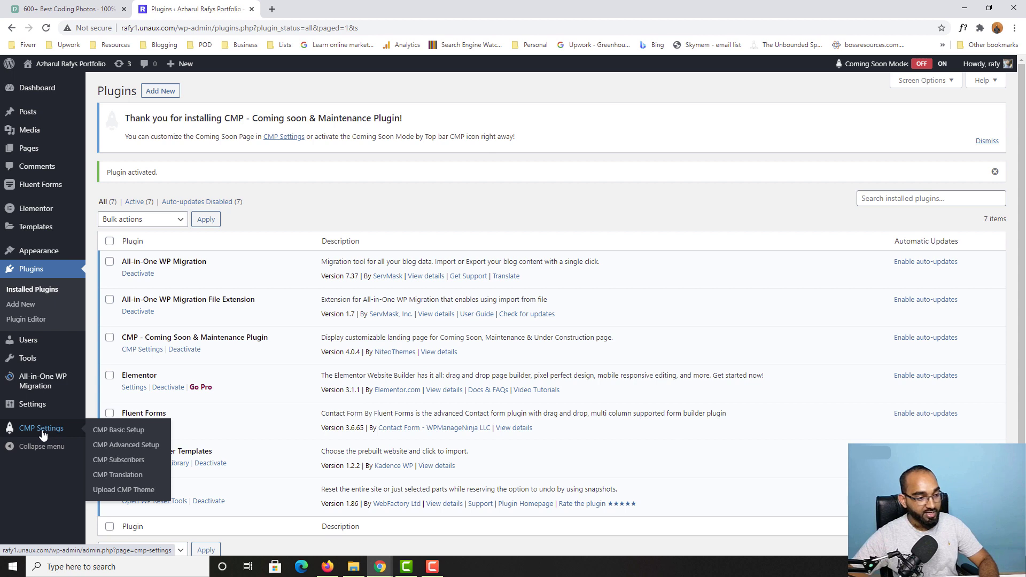
# Step: Open CMP Basic Setup, then start a new Chrome incognito window
pyautogui.click(131, 436)
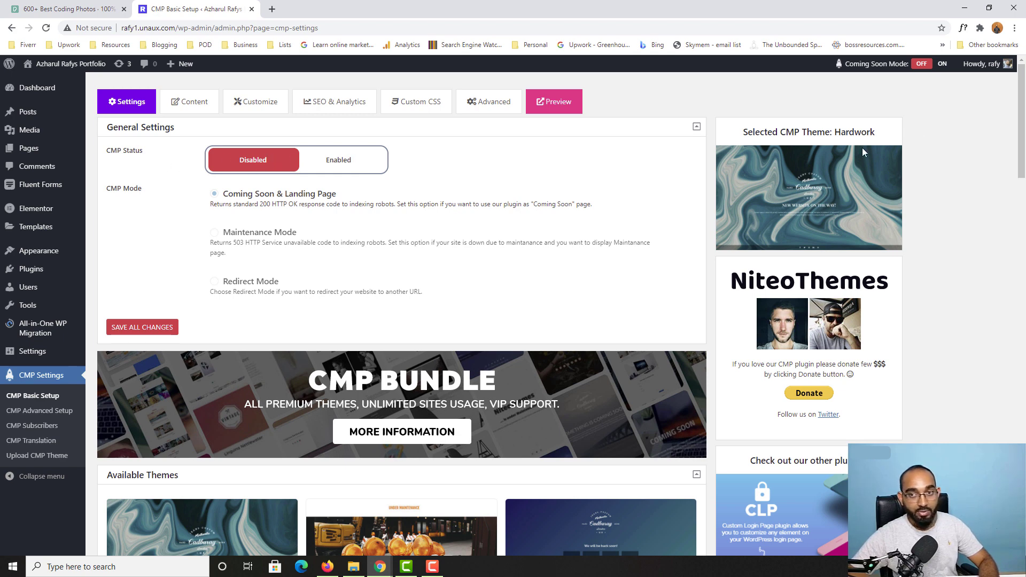
pyautogui.click(1015, 28)
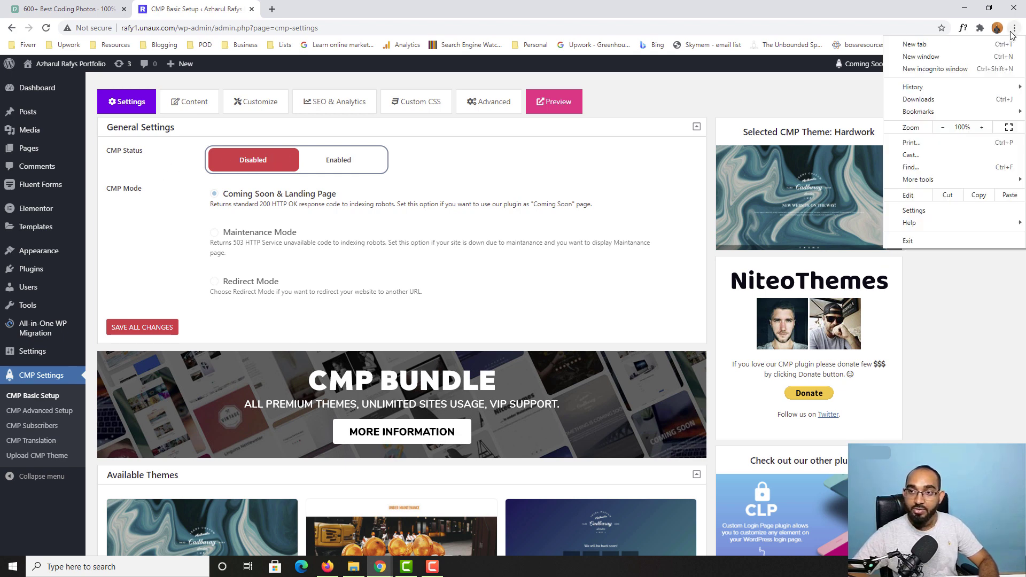
pyautogui.click(934, 70)
# Step: Load rafy1.unaux.com in incognito to view the normal homepage, then return to CMP settings
pyautogui.write('r')
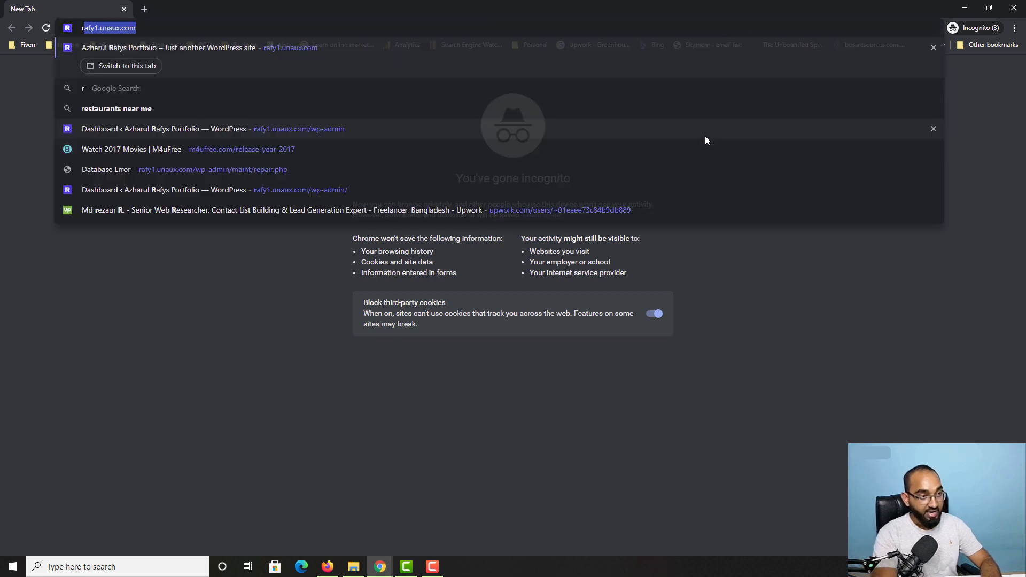
pyautogui.write('af')
pyautogui.press('Return')
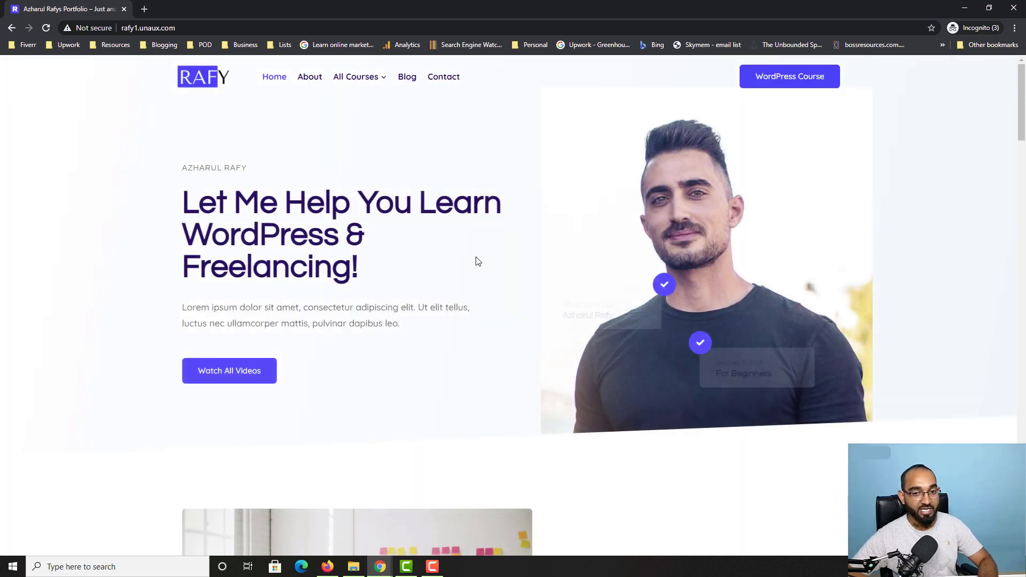
pyautogui.scroll(-15, 476, 259)
pyautogui.scroll(-6, 376, 315)
pyautogui.scroll(20, 2, 389)
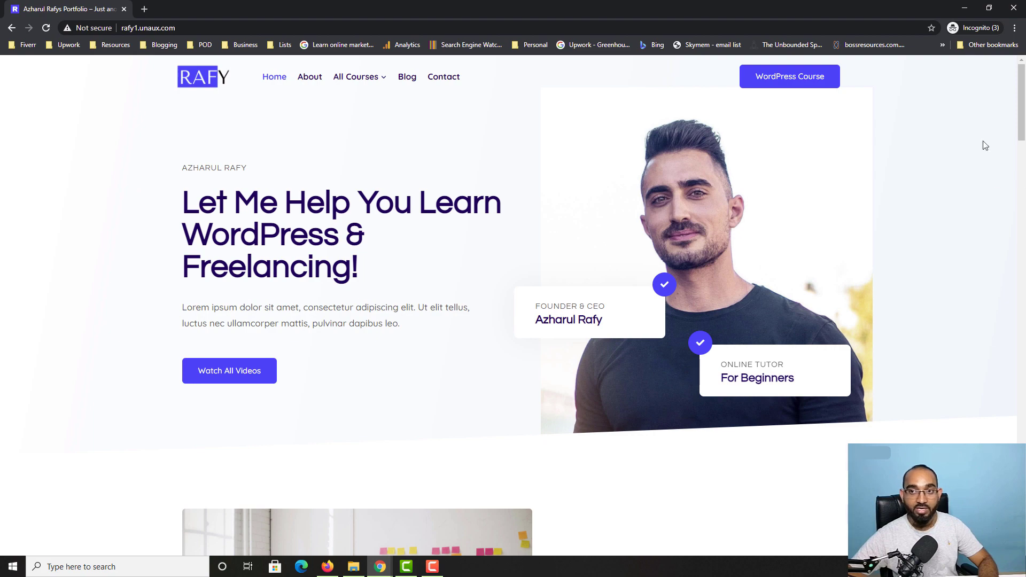
pyautogui.click(379, 566)
pyautogui.click(209, 518)
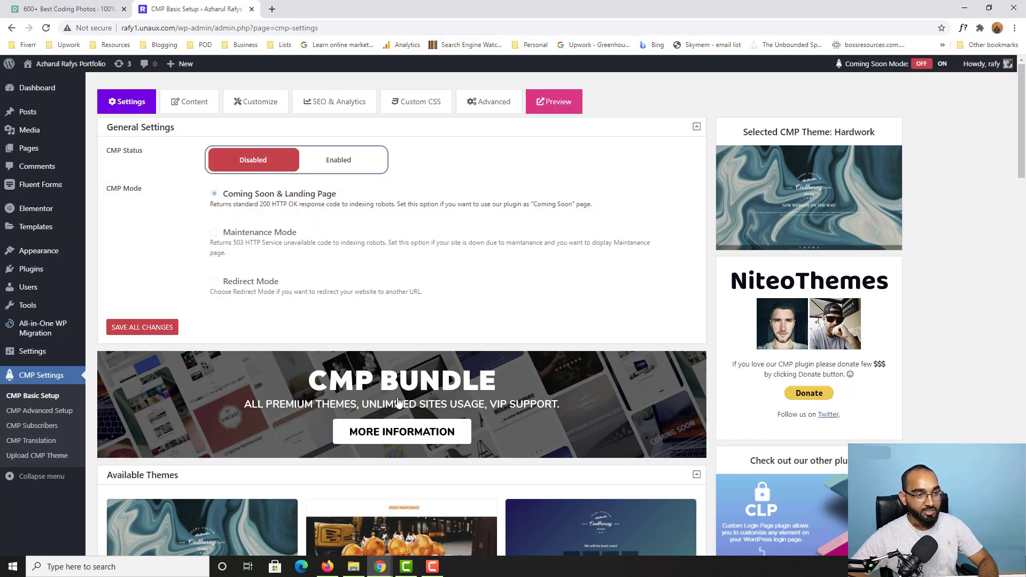
# Step: Set CMP Status to Enabled, save, and reload the incognito site to confirm the coming-soon page
pyautogui.click(352, 164)
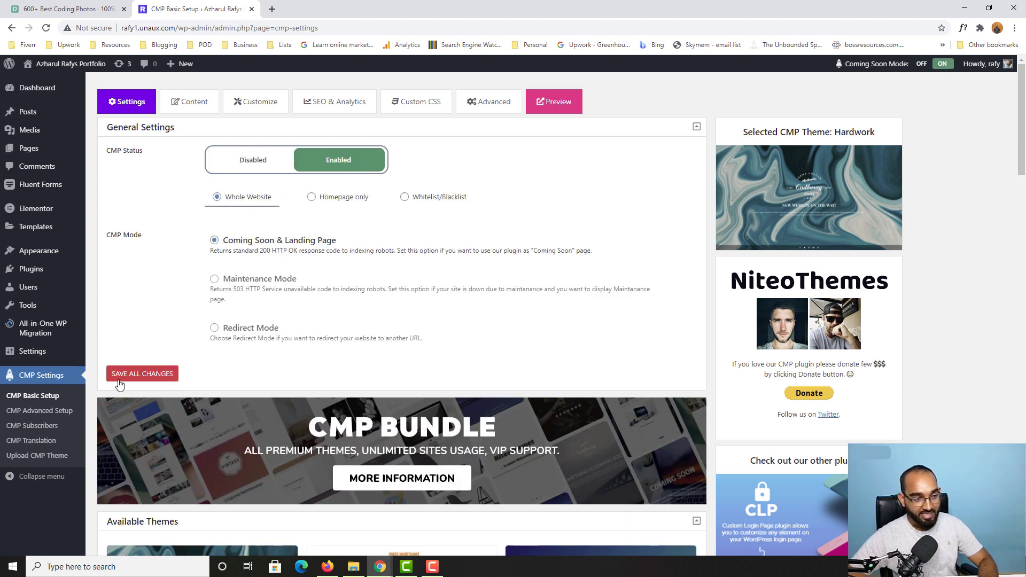
pyautogui.click(142, 374)
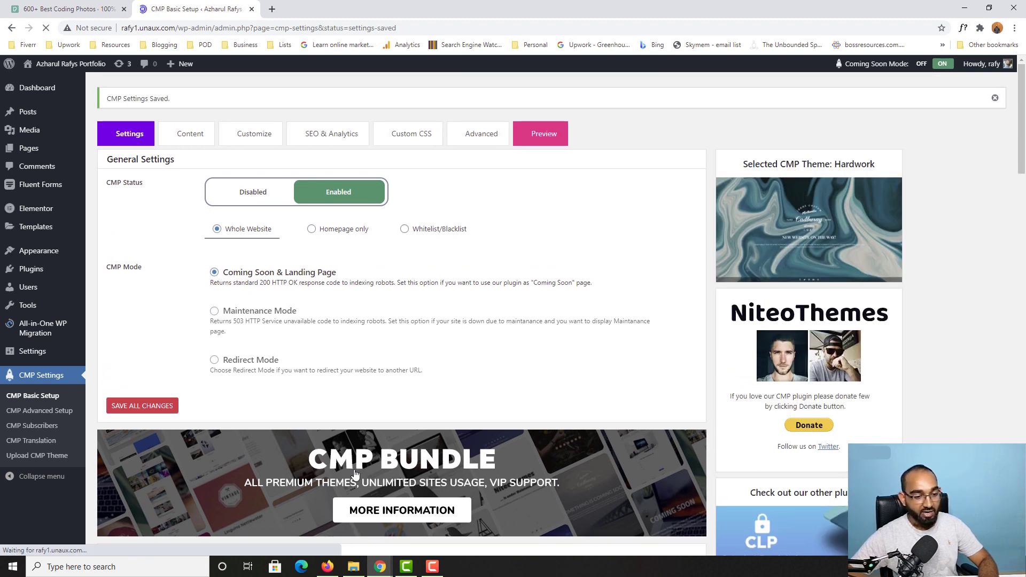
pyautogui.moveTo(379, 571)
pyautogui.click(551, 522)
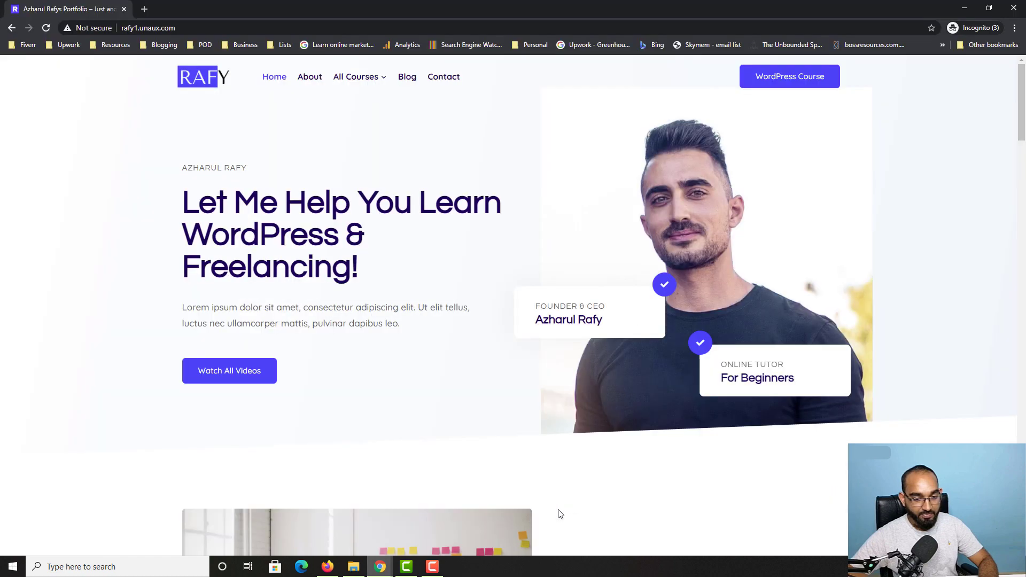
pyautogui.click(47, 28)
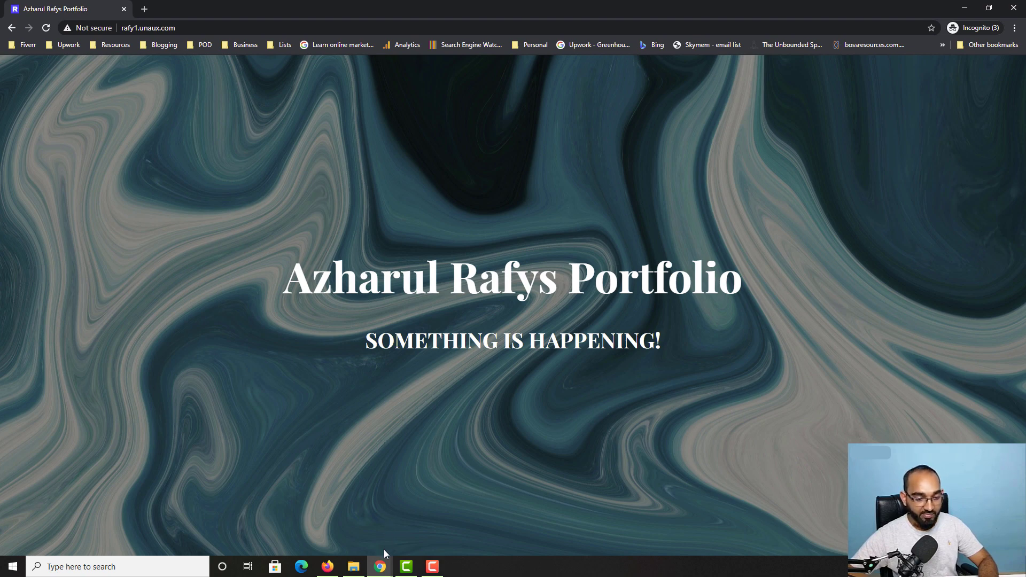
pyautogui.moveTo(382, 559)
pyautogui.click(210, 529)
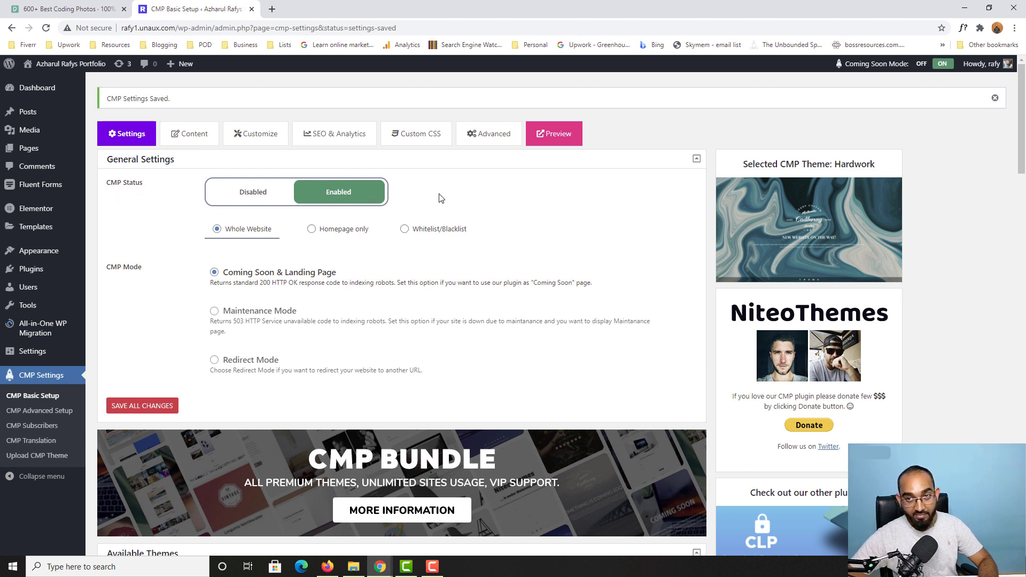
# Step: Check the coming-soon page in incognito, then limit it to Homepage only
pyautogui.moveTo(861, 68)
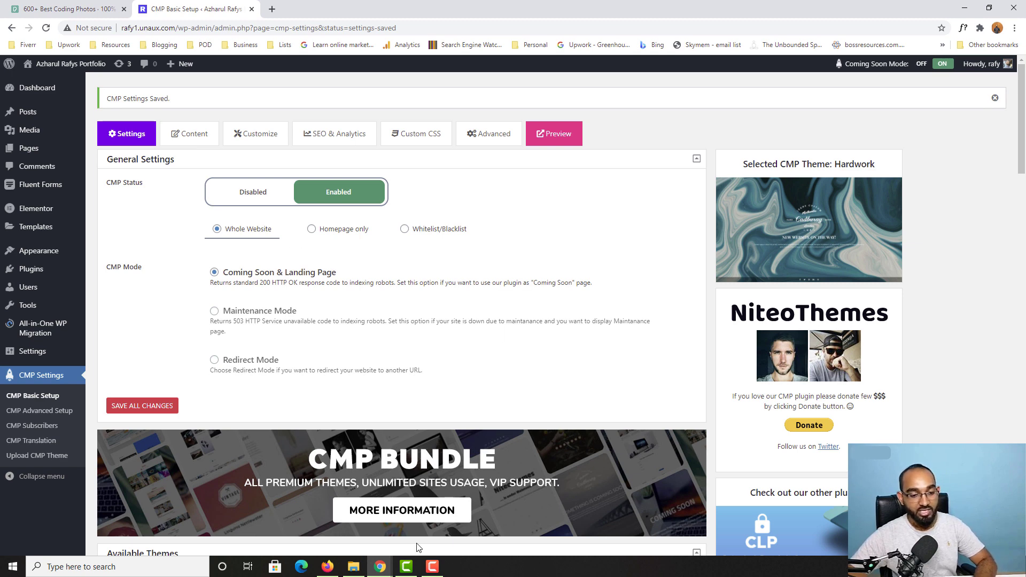
pyautogui.moveTo(380, 565)
pyautogui.click(508, 521)
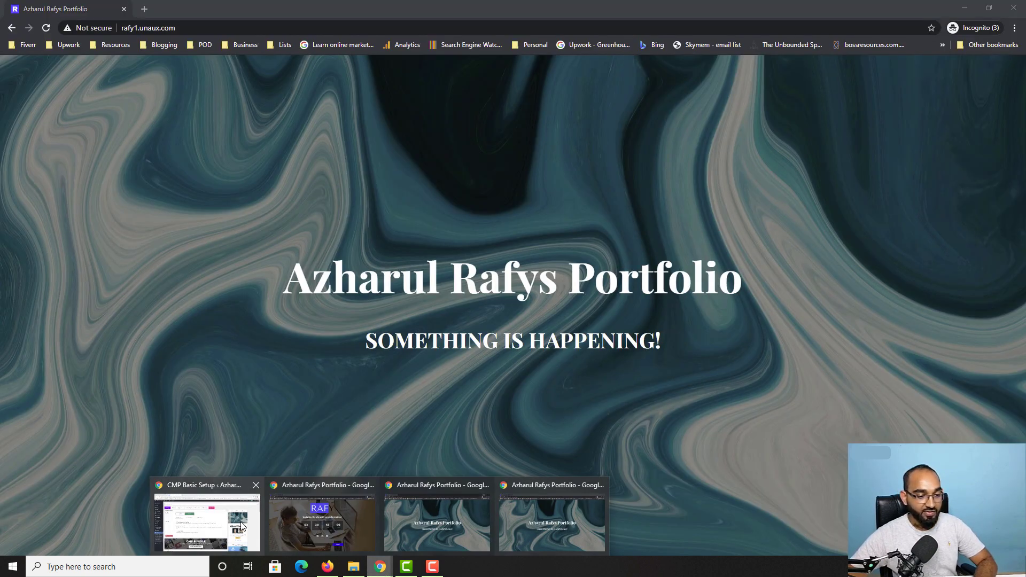
pyautogui.click(242, 527)
pyautogui.click(343, 233)
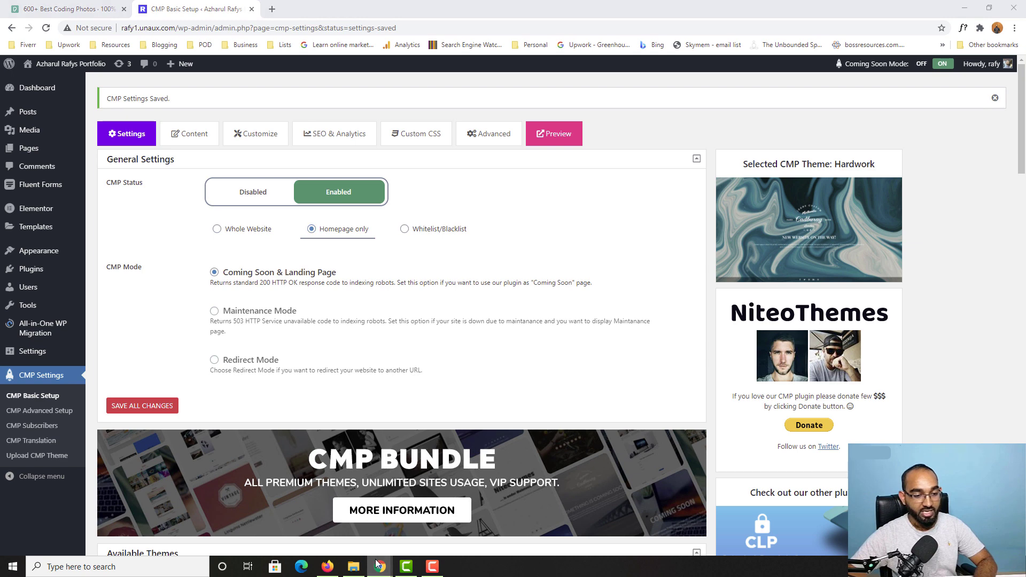
# Step: Preview Redirect and Maintenance modes, keep Coming Soon & Landing Page mode, and save
pyautogui.moveTo(380, 565)
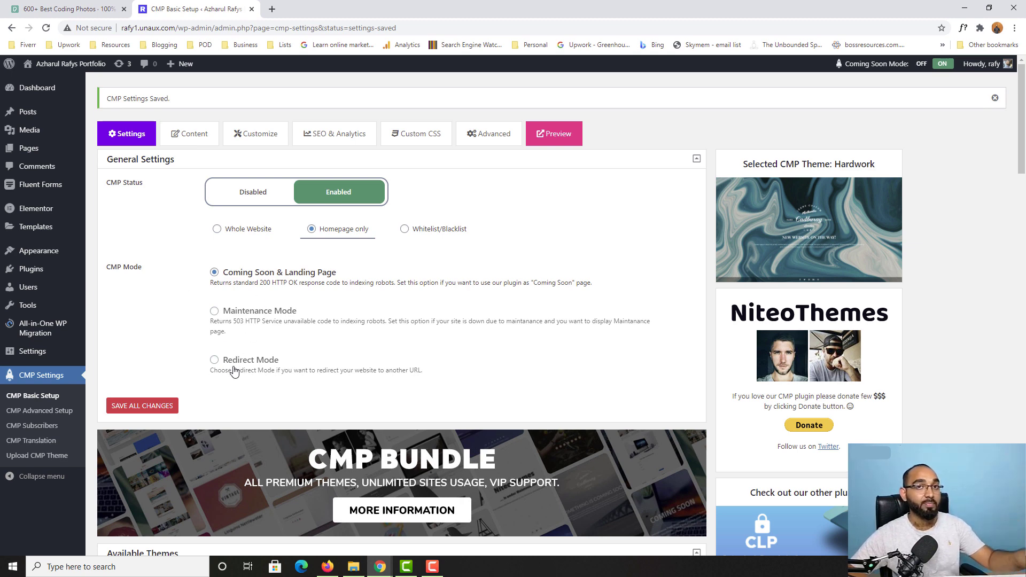
pyautogui.click(263, 361)
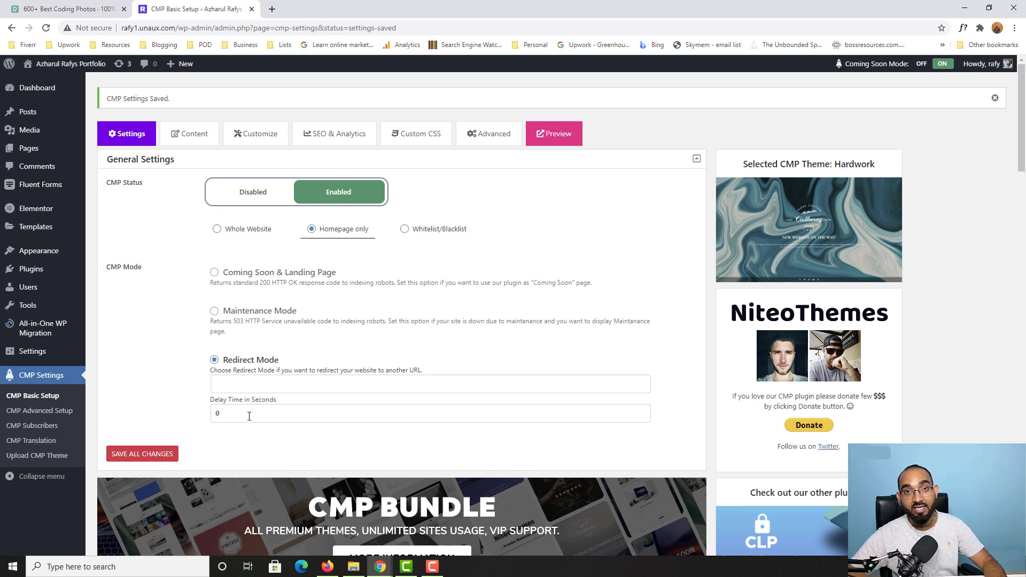
pyautogui.click(262, 317)
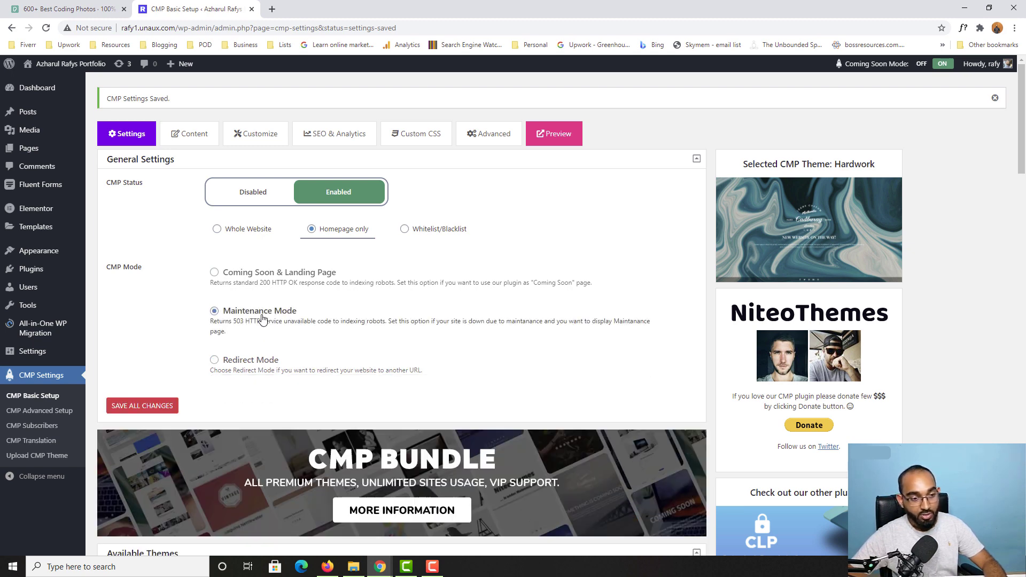
pyautogui.click(259, 276)
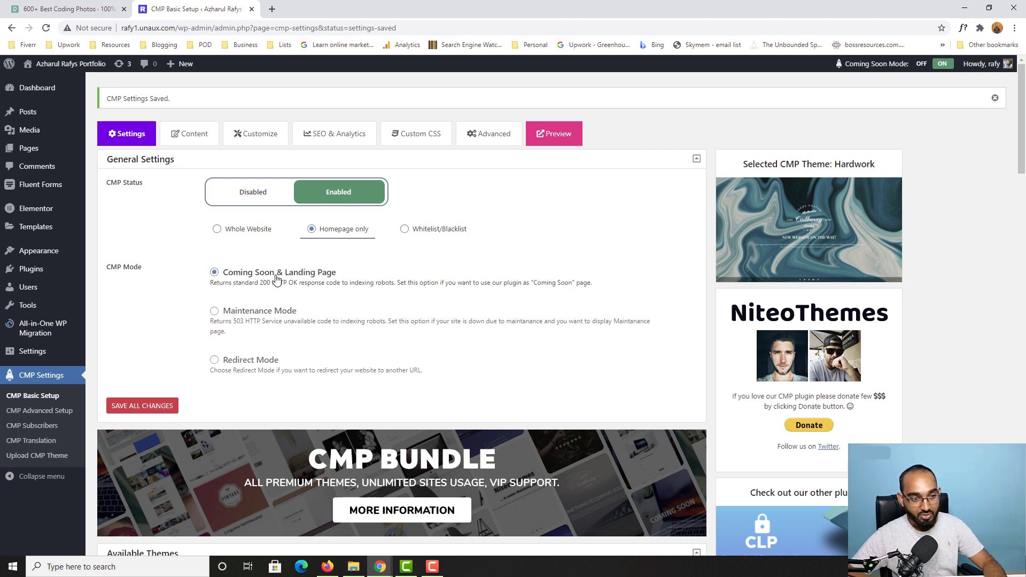
pyautogui.click(155, 410)
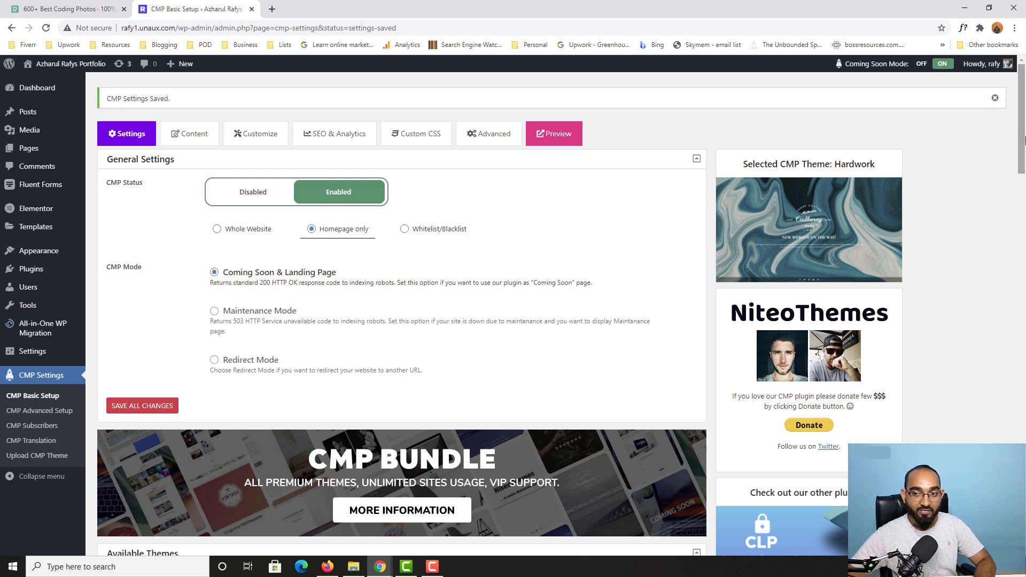
# Step: Activate the Countdown theme and save the CMP settings
pyautogui.scroll(-5, 1023, 115)
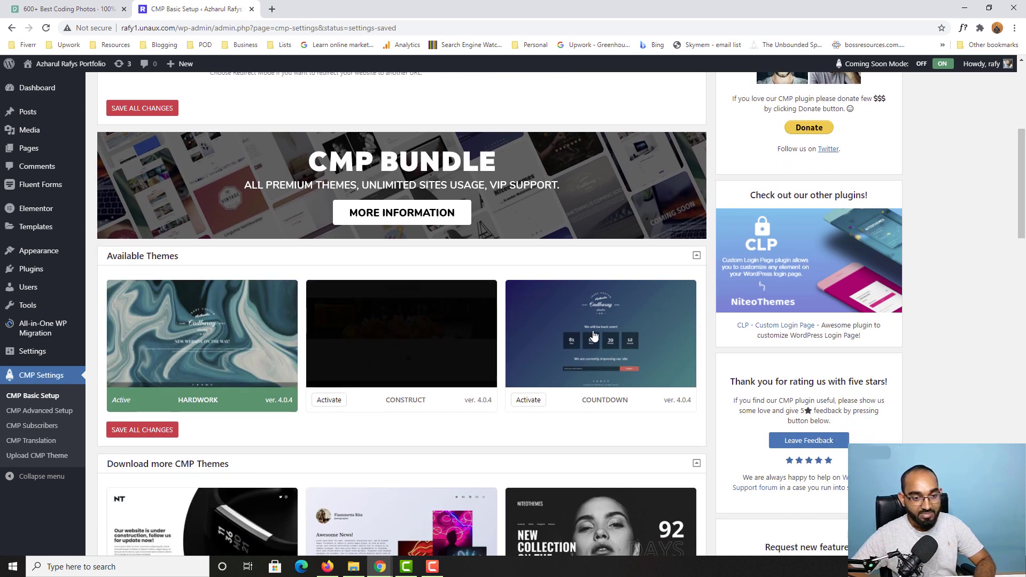
pyautogui.moveTo(191, 345)
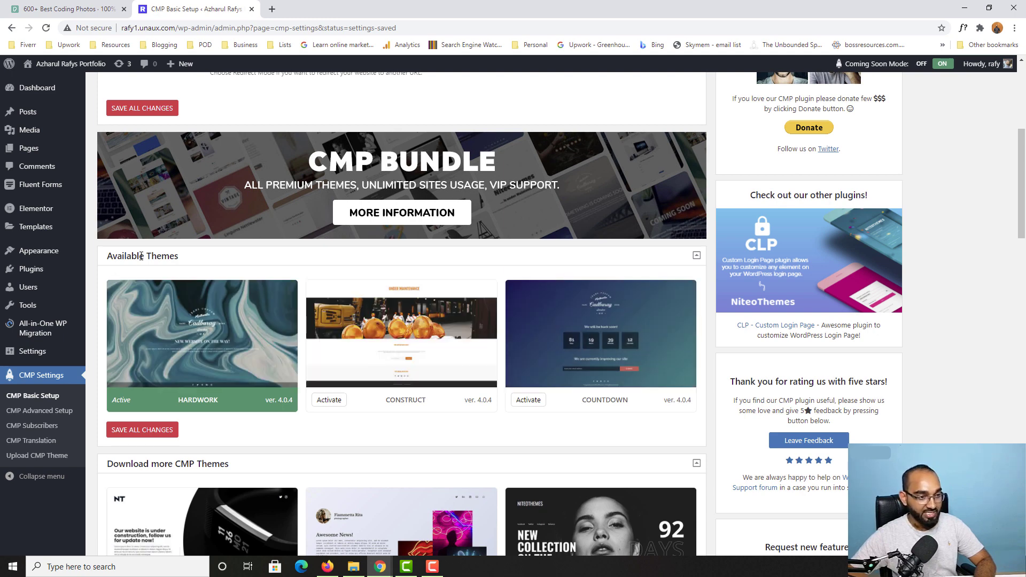
pyautogui.moveTo(205, 381)
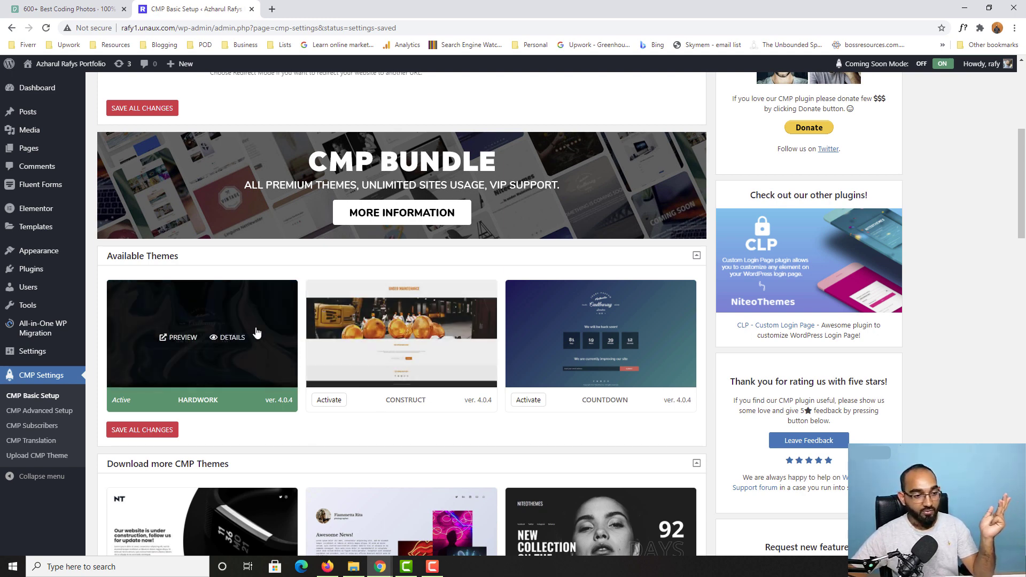
pyautogui.moveTo(636, 334)
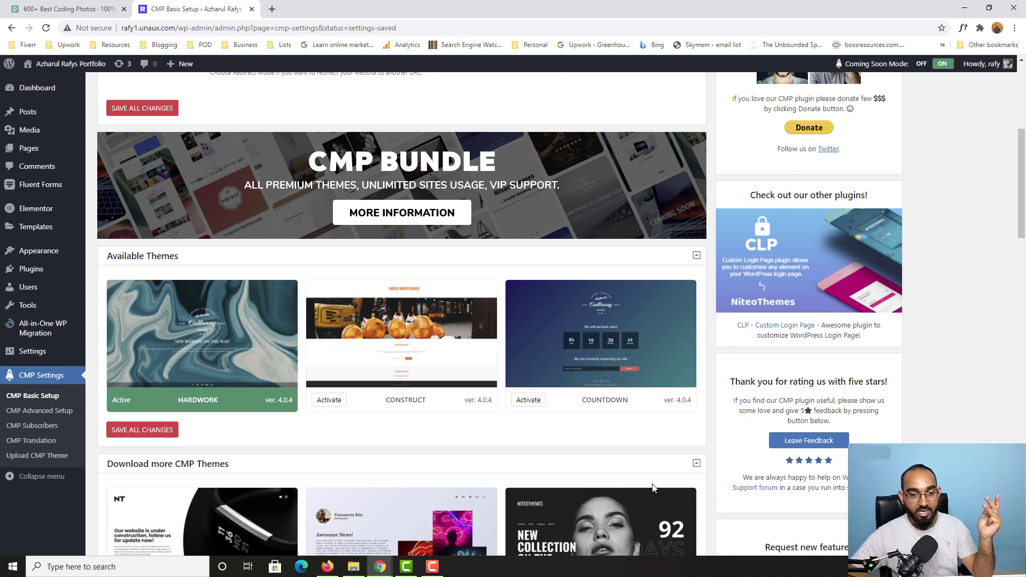
pyautogui.click(534, 404)
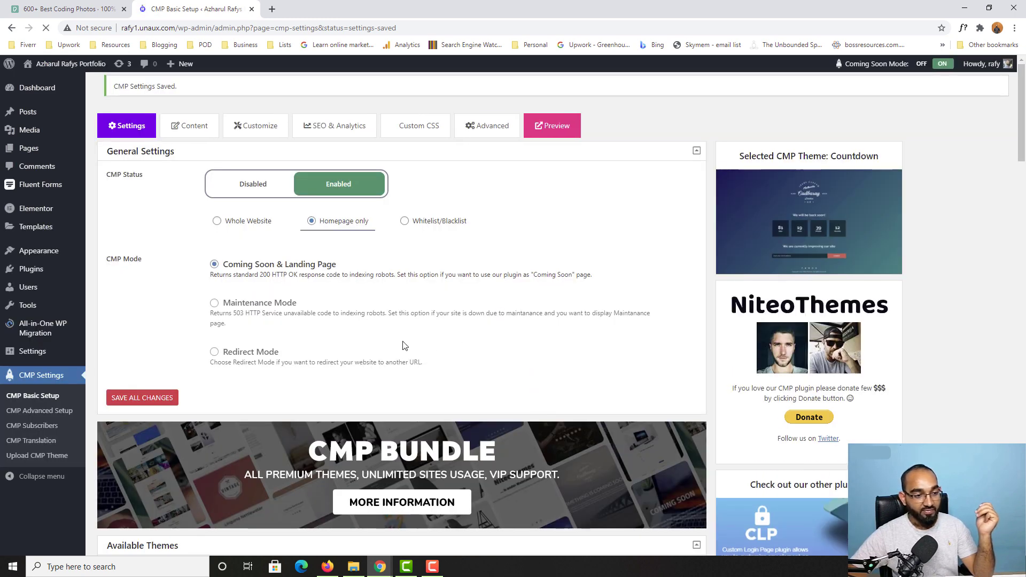
pyautogui.scroll(-6, 212, 408)
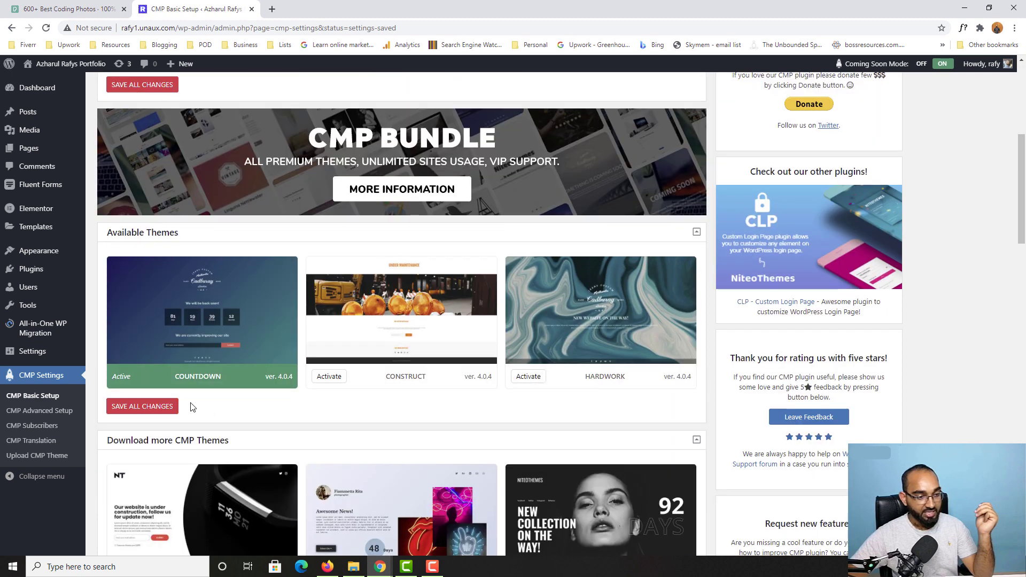
pyautogui.click(149, 414)
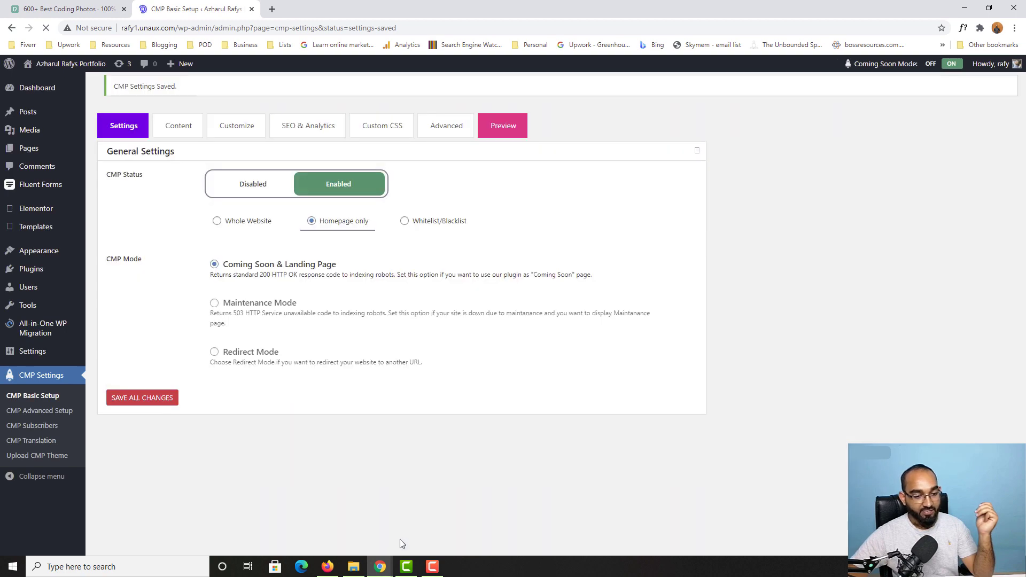
# Step: Reload the live site in incognito to view the countdown page, then return to CMP settings
pyautogui.moveTo(380, 565)
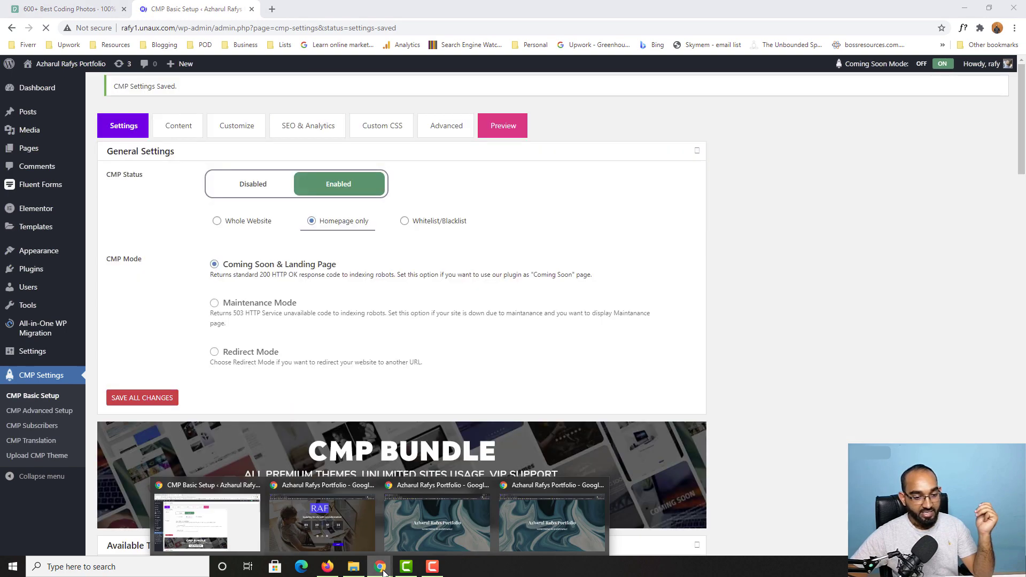
pyautogui.click(571, 488)
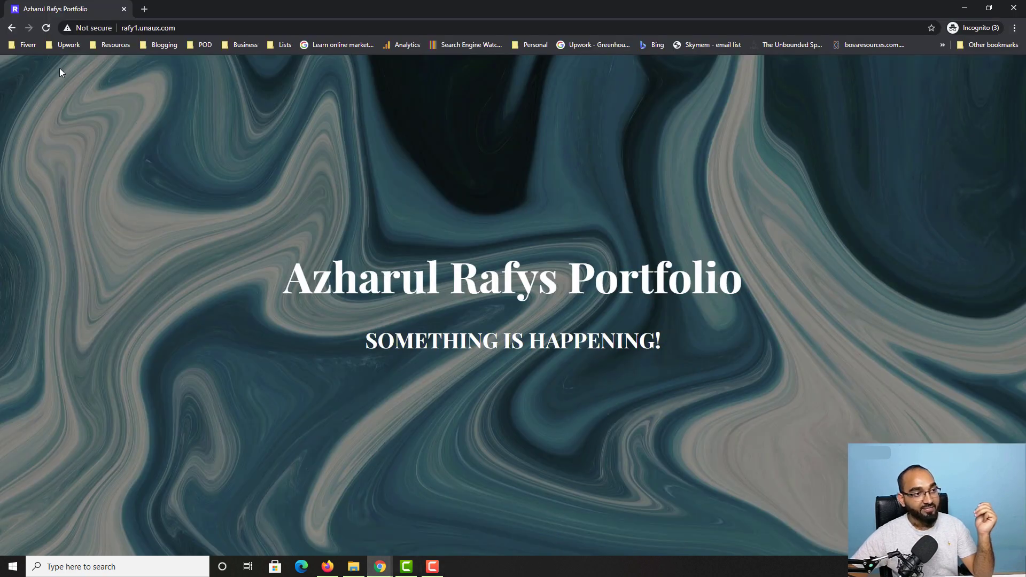
pyautogui.click(46, 31)
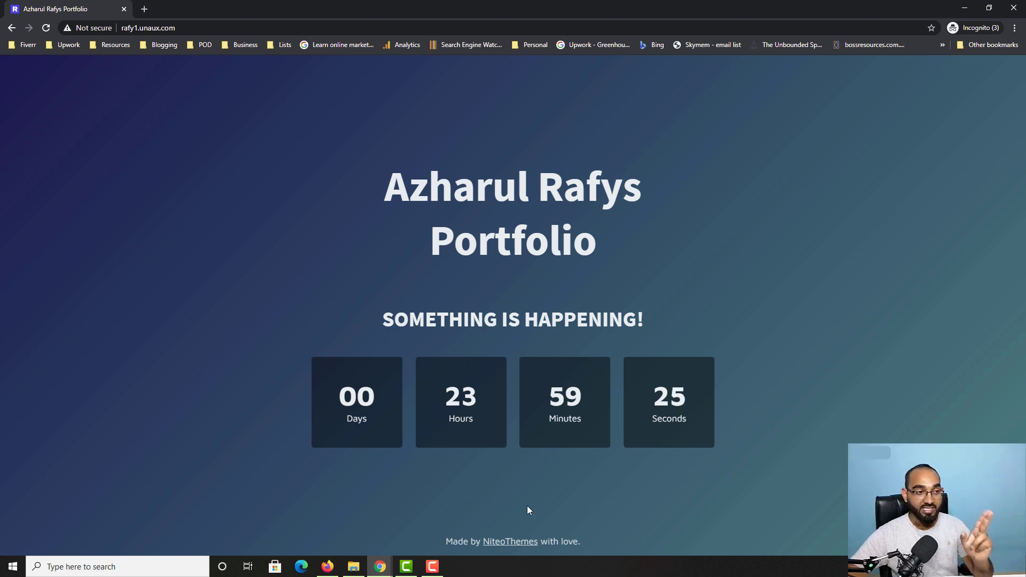
pyautogui.click(380, 567)
pyautogui.click(261, 541)
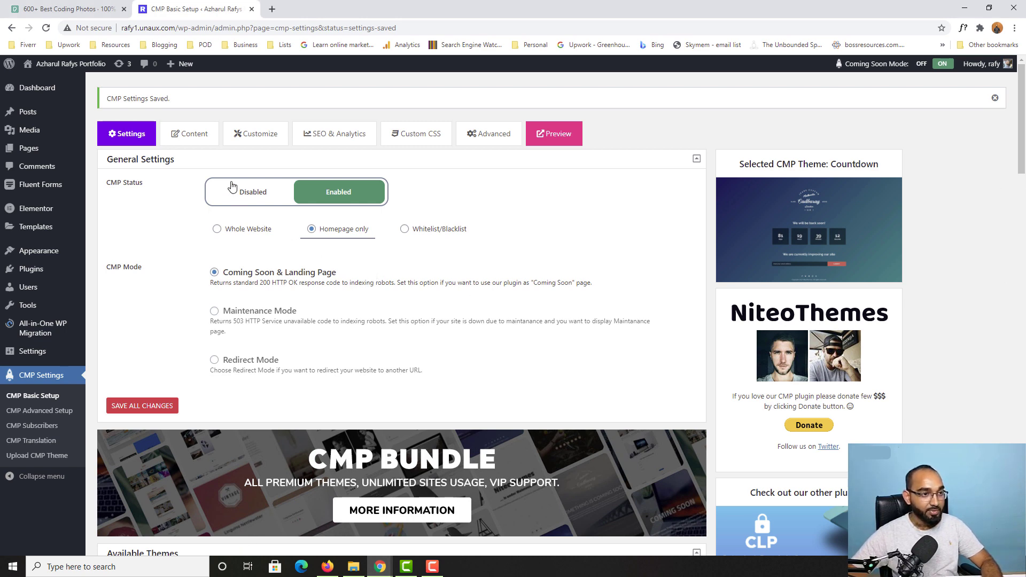
# Step: In the Content tab, switch the logo to Graphic Logo and bring up Select Logo
pyautogui.click(180, 143)
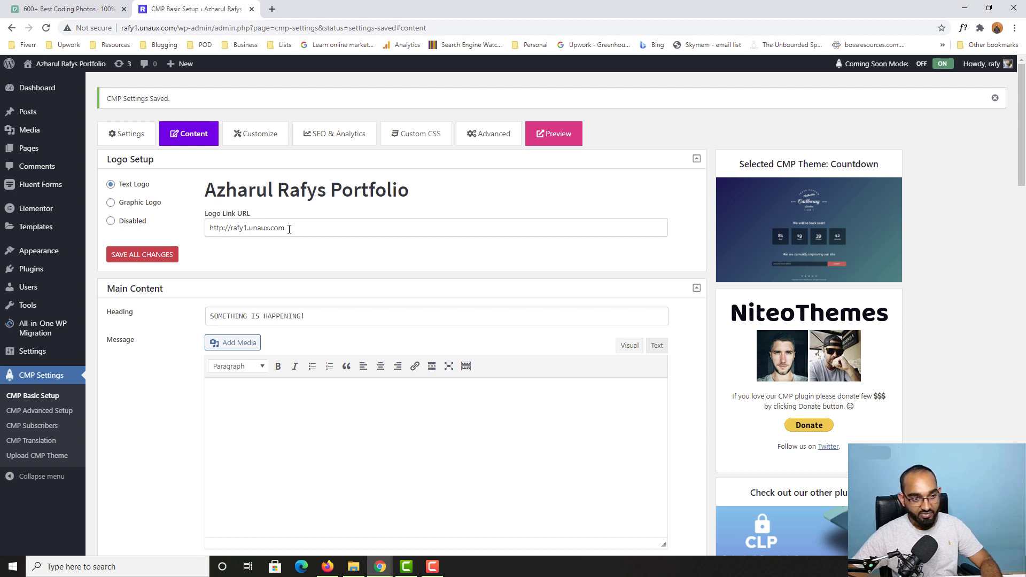
pyautogui.moveTo(289, 229); pyautogui.dragTo(207, 229)
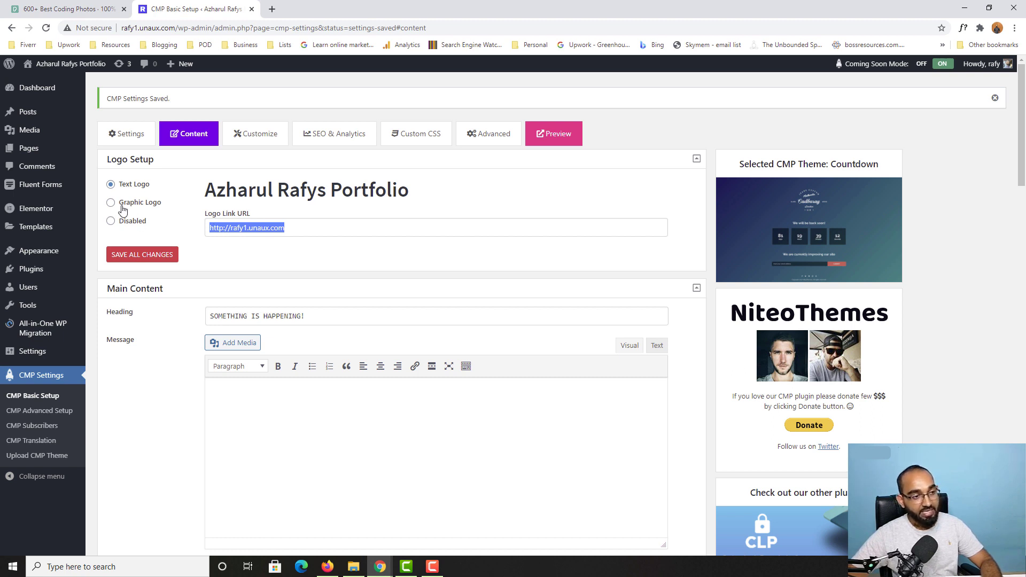
pyautogui.click(142, 208)
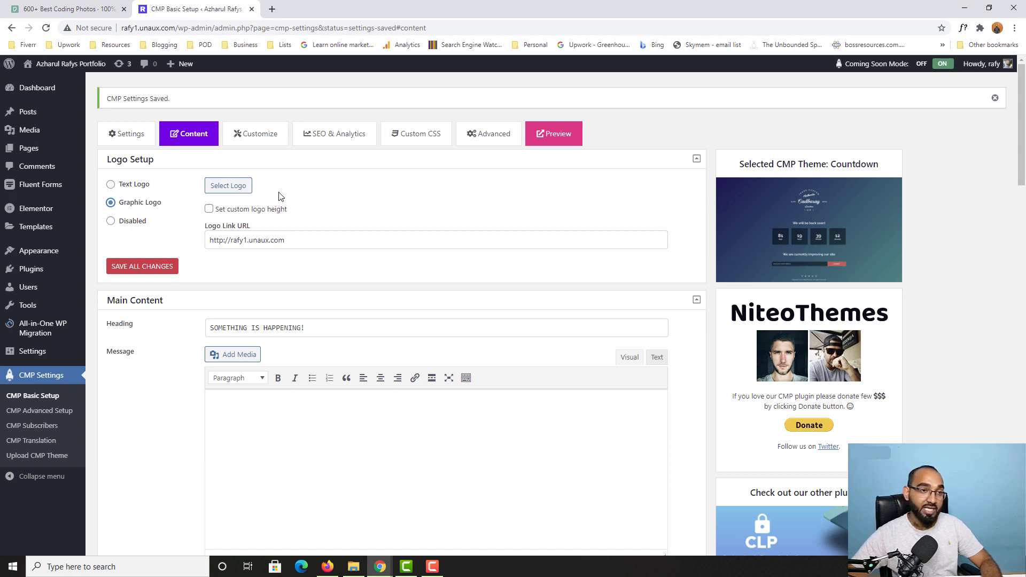
pyautogui.click(228, 187)
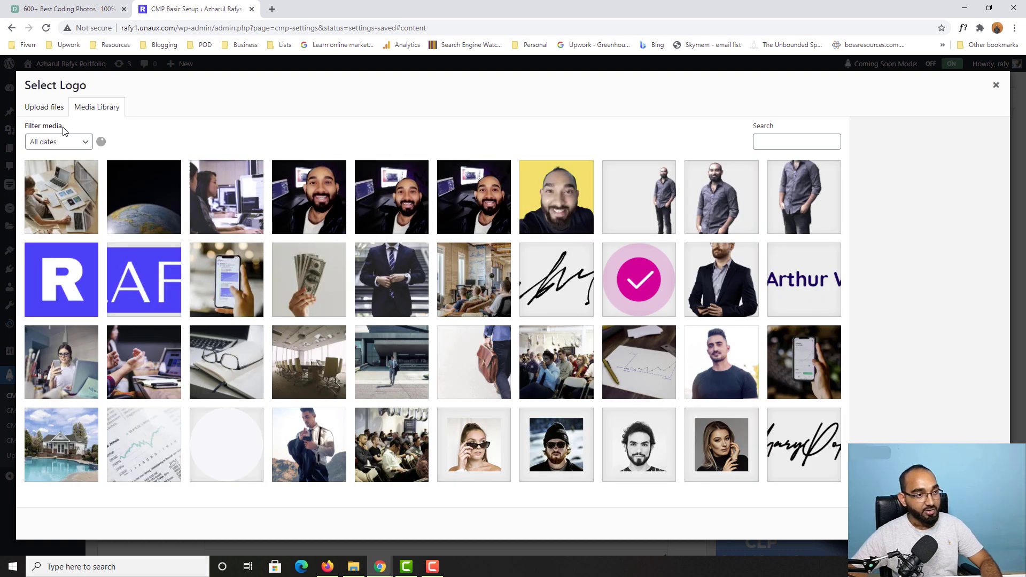
# Step: Pick the RAFY image (ra-2.png) from the Media Library and insert it as the logo
pyautogui.click(53, 110)
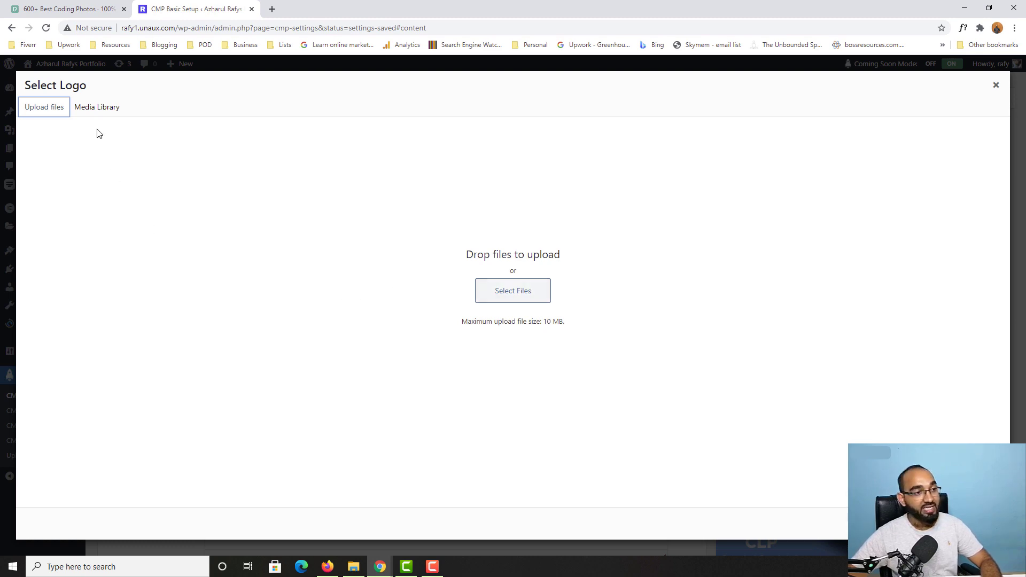
pyautogui.click(101, 110)
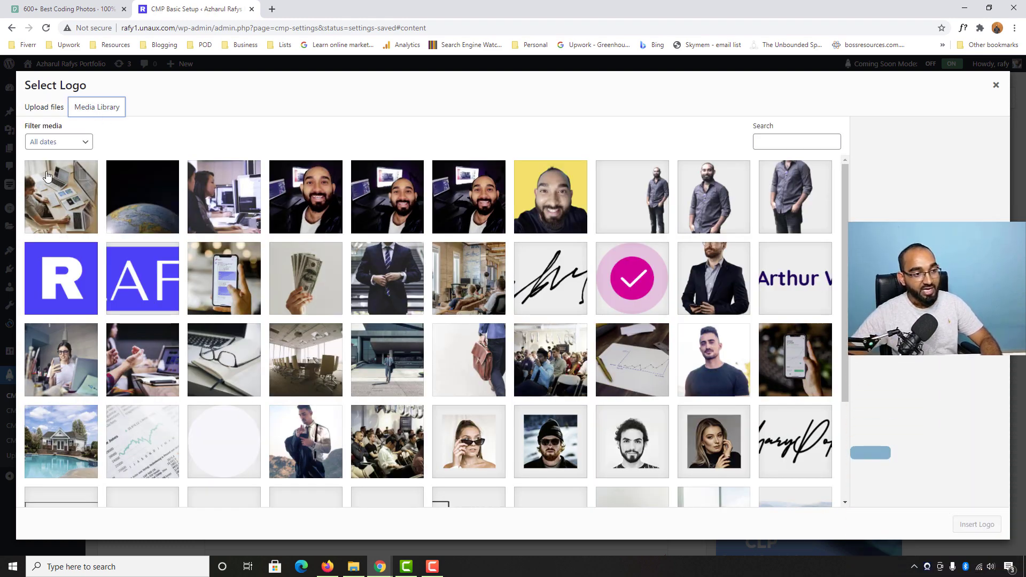
pyautogui.click(145, 287)
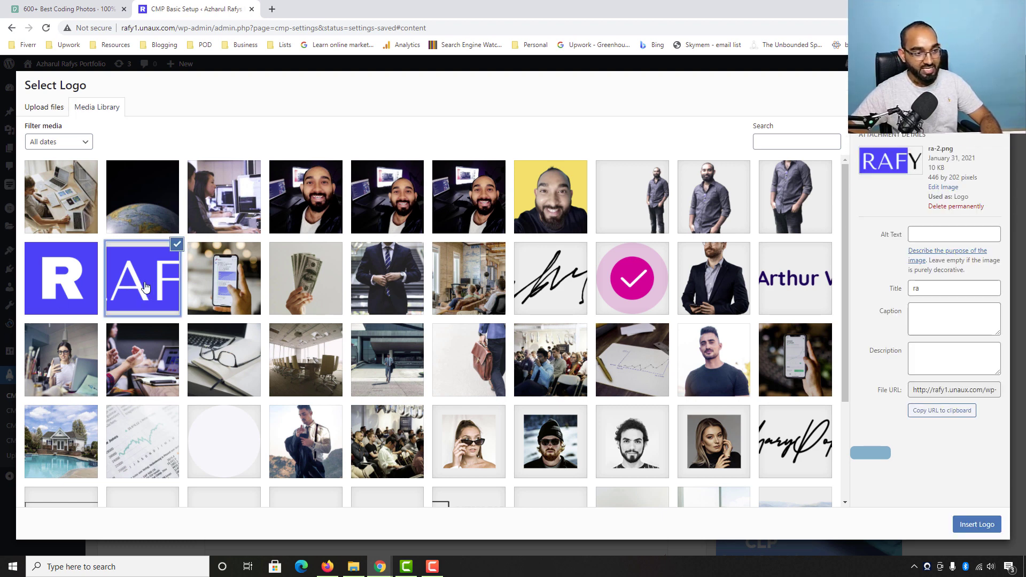
pyautogui.click(982, 524)
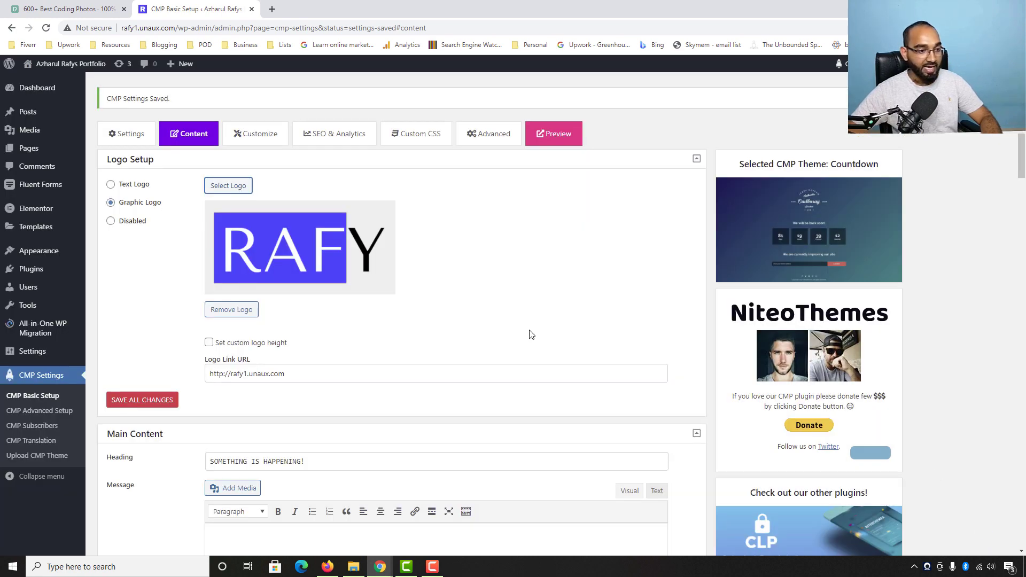
# Step: Save the logo change and reload the incognito site to see the RAFY logo
pyautogui.click(150, 408)
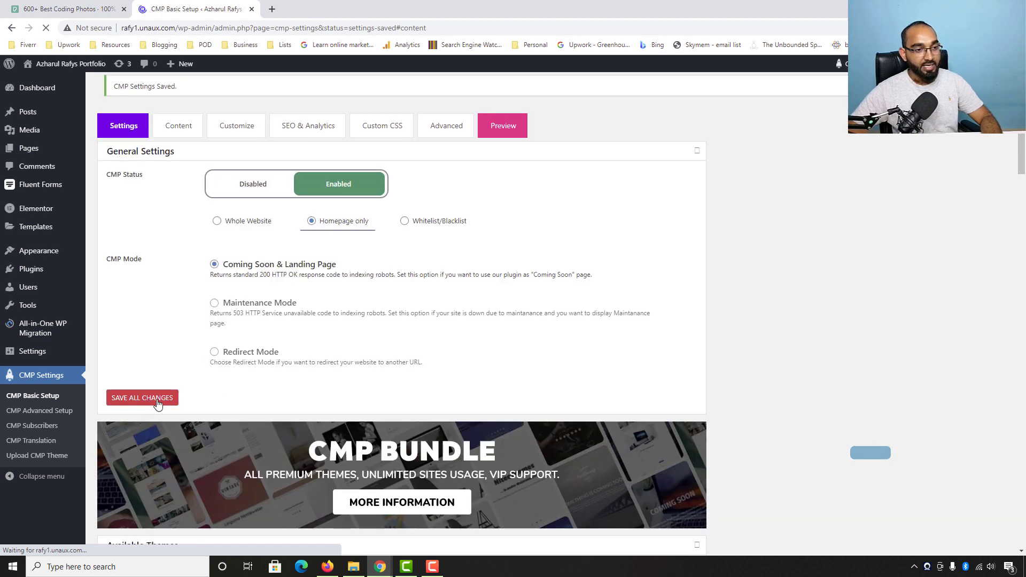
pyautogui.moveTo(380, 567)
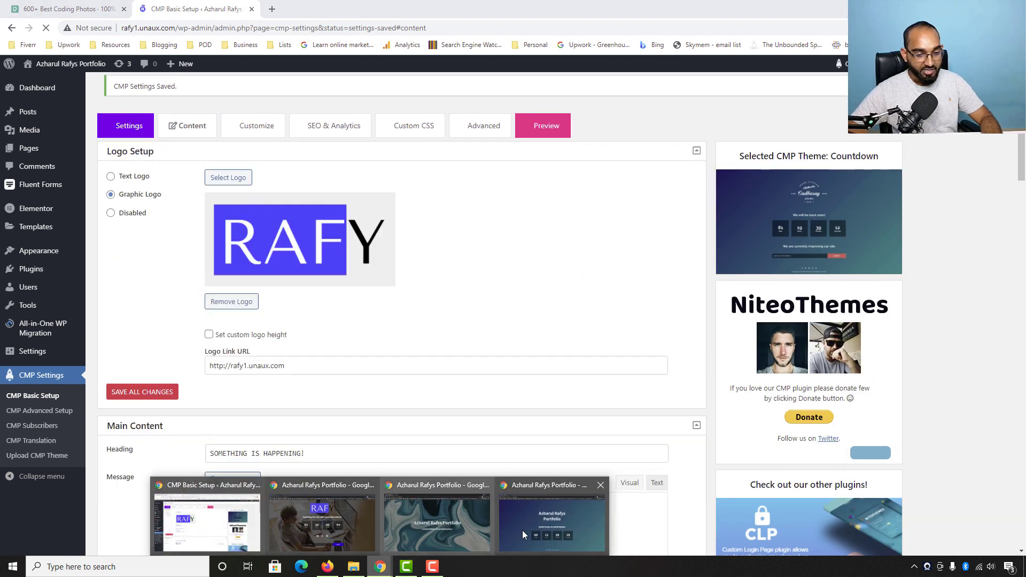
pyautogui.click(522, 530)
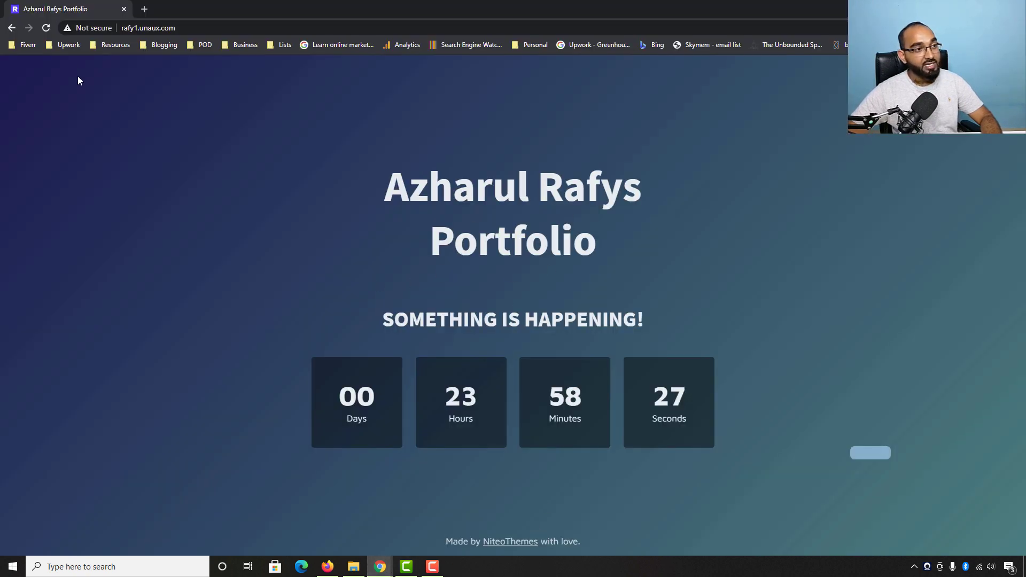
pyautogui.click(45, 28)
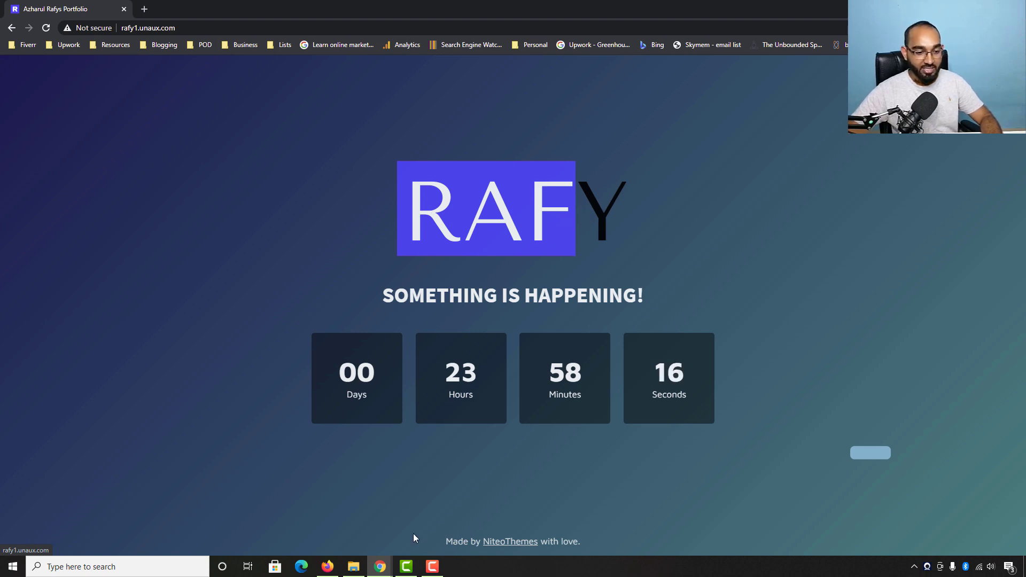
# Step: Replace the heading SOMETHING IS HAPPENING! with BETTER VERSION IS COMING SOON! and save all changes
pyautogui.moveTo(380, 566)
pyautogui.click(214, 521)
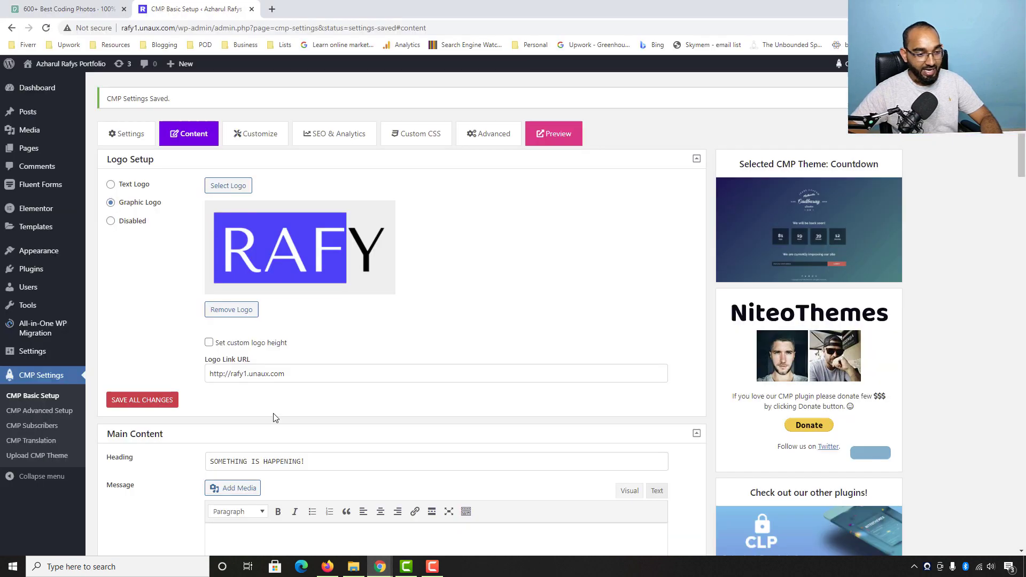
pyautogui.scroll(-3, 183, 342)
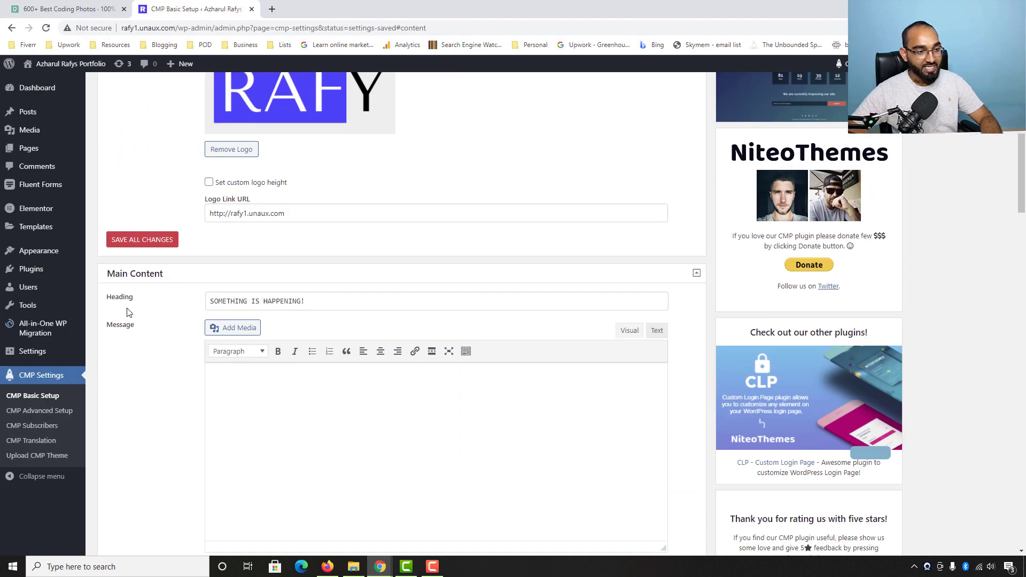
pyautogui.moveTo(362, 301); pyautogui.dragTo(202, 299)
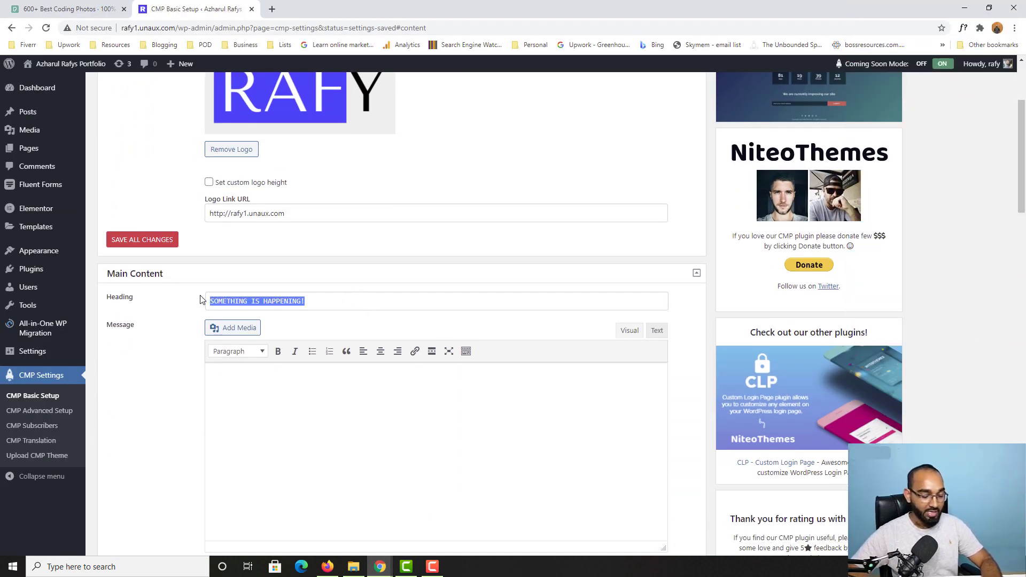
pyautogui.write('BETTER')
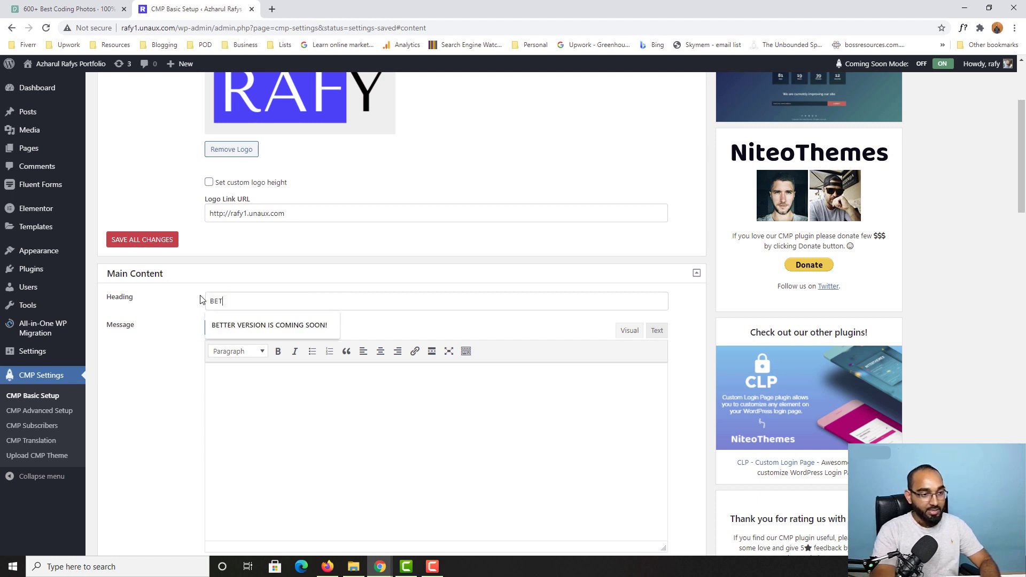
pyautogui.click(227, 324)
pyautogui.scroll(-3, 183, 356)
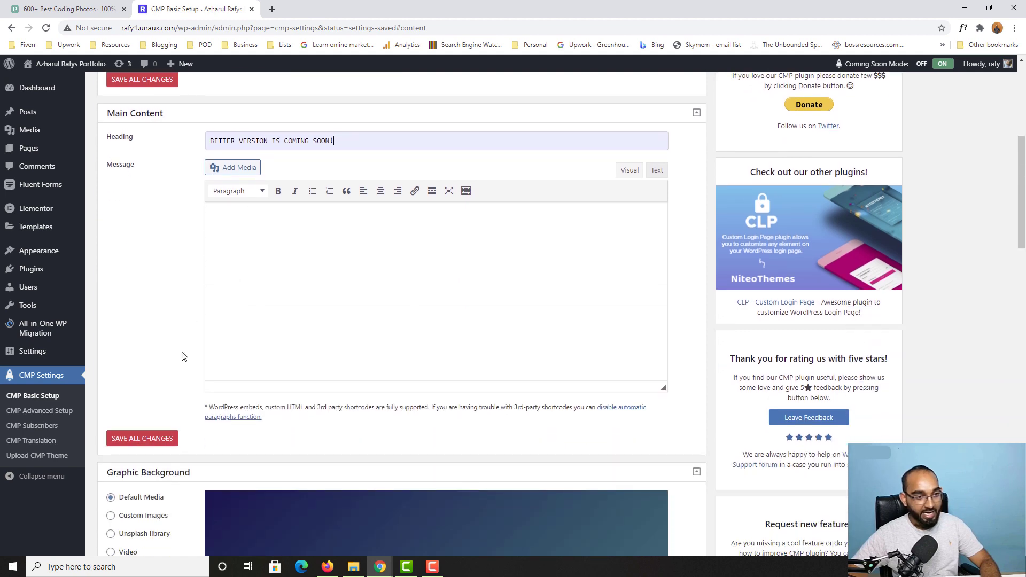
pyautogui.click(149, 446)
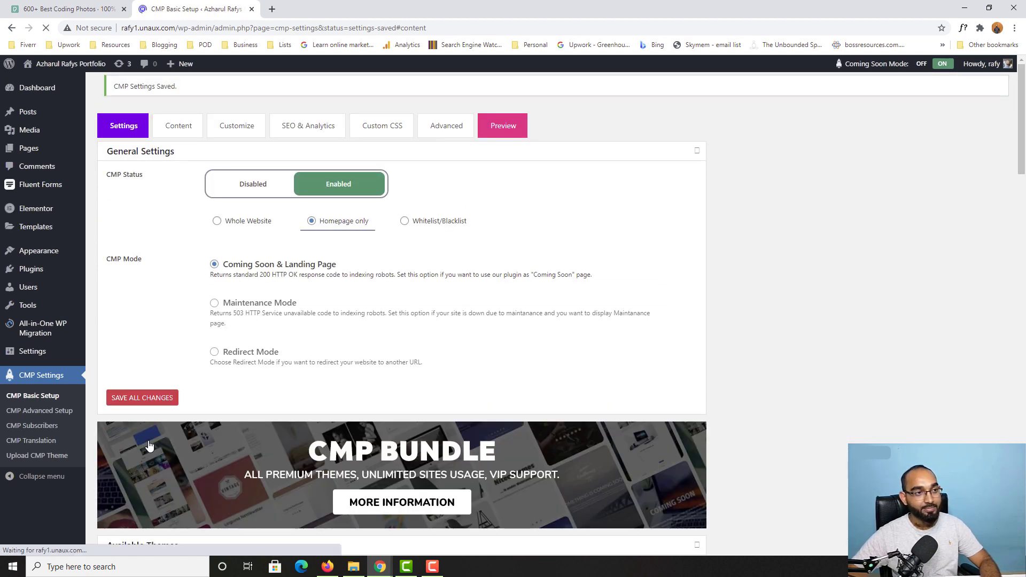
# Step: Reload the live countdown page and highlight the new BETTER VERSION IS COMING SOON! heading
pyautogui.moveTo(380, 566)
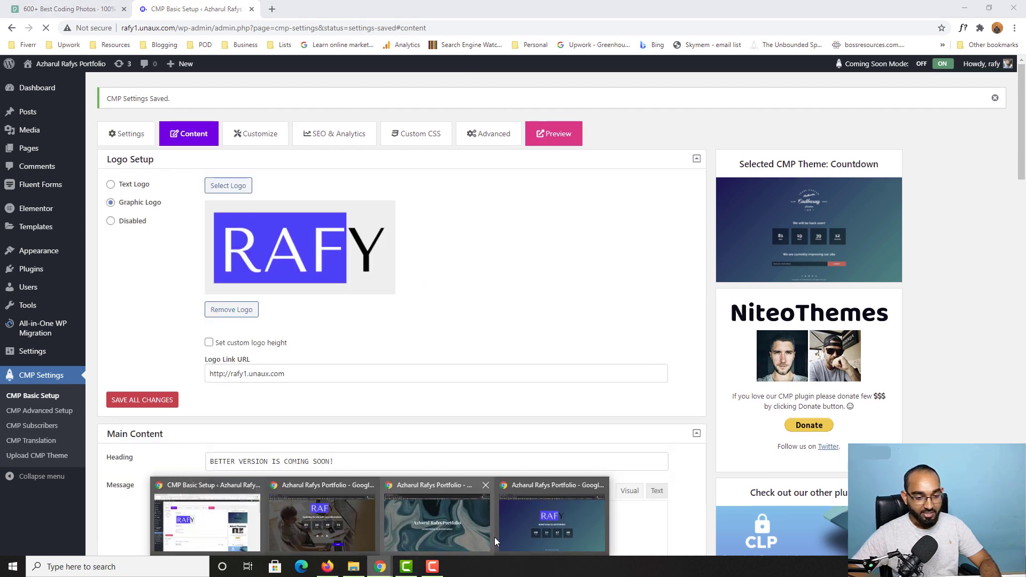
pyautogui.click(550, 529)
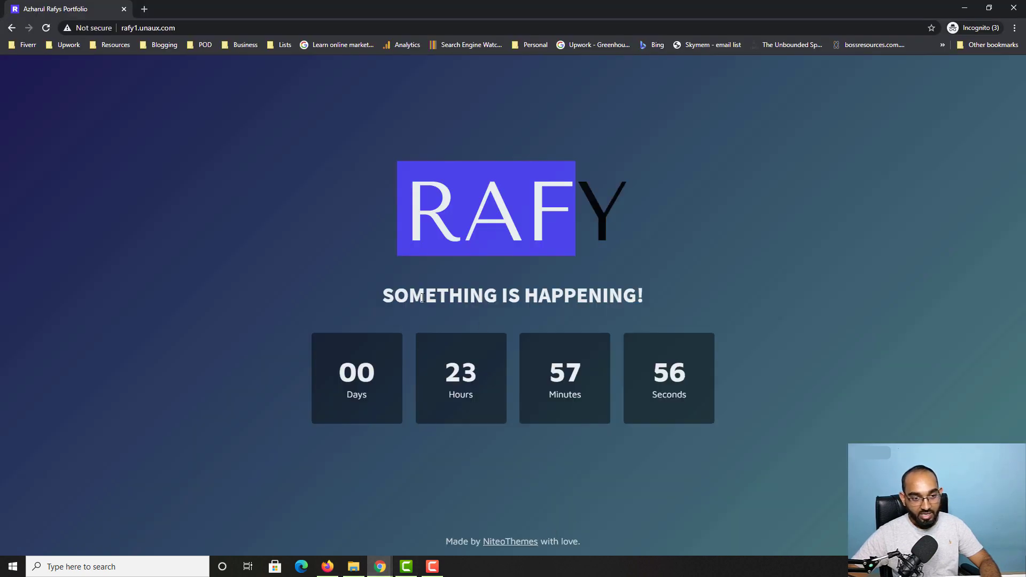
pyautogui.moveTo(383, 297); pyautogui.dragTo(632, 297)
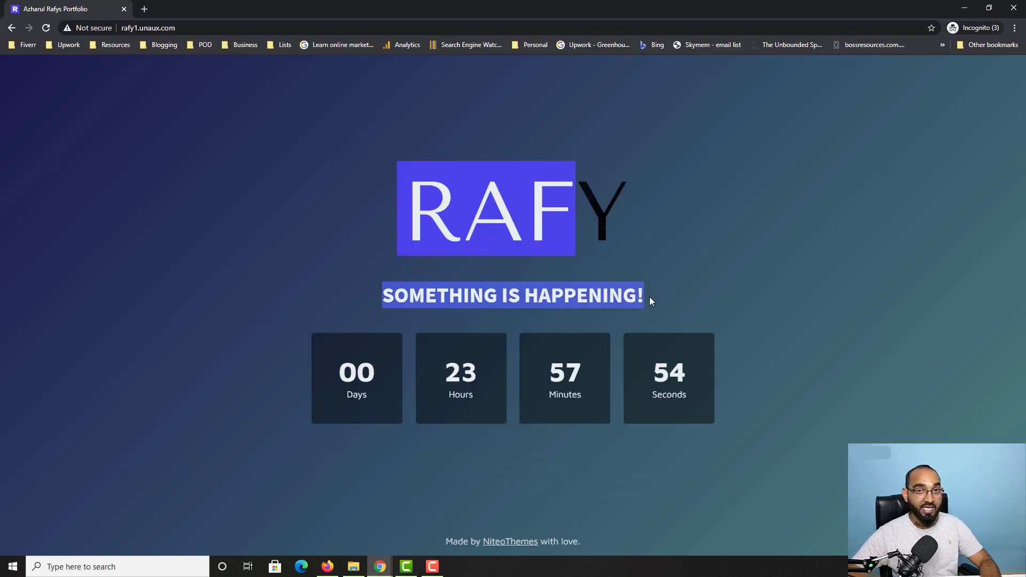
pyautogui.click(46, 28)
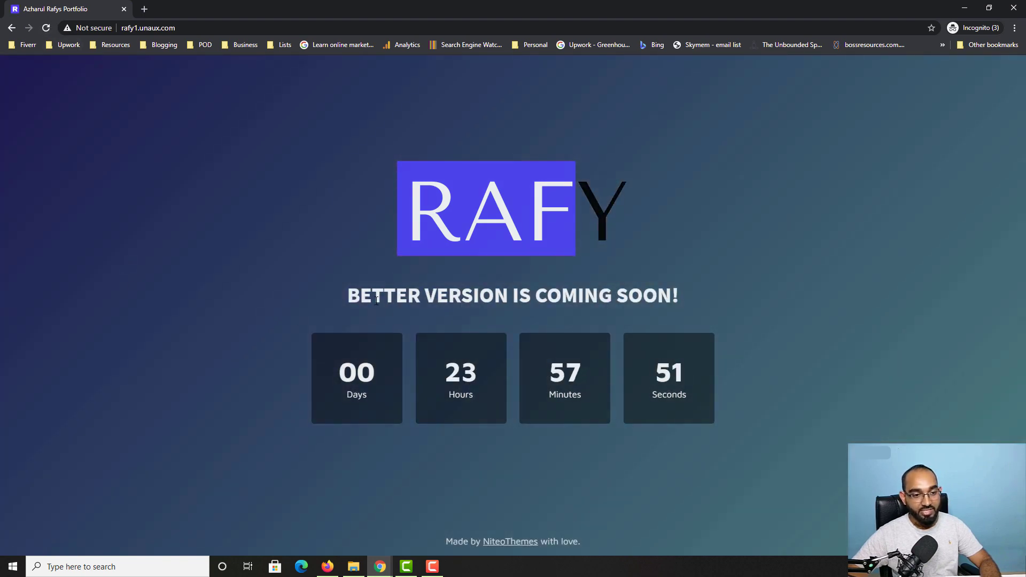
pyautogui.moveTo(347, 297); pyautogui.dragTo(667, 302)
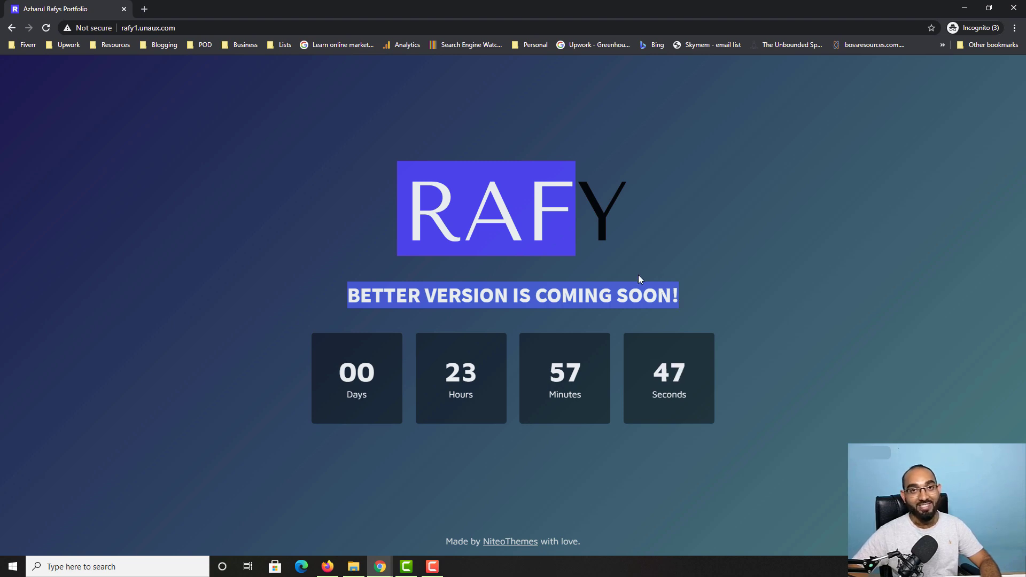
pyautogui.click(380, 566)
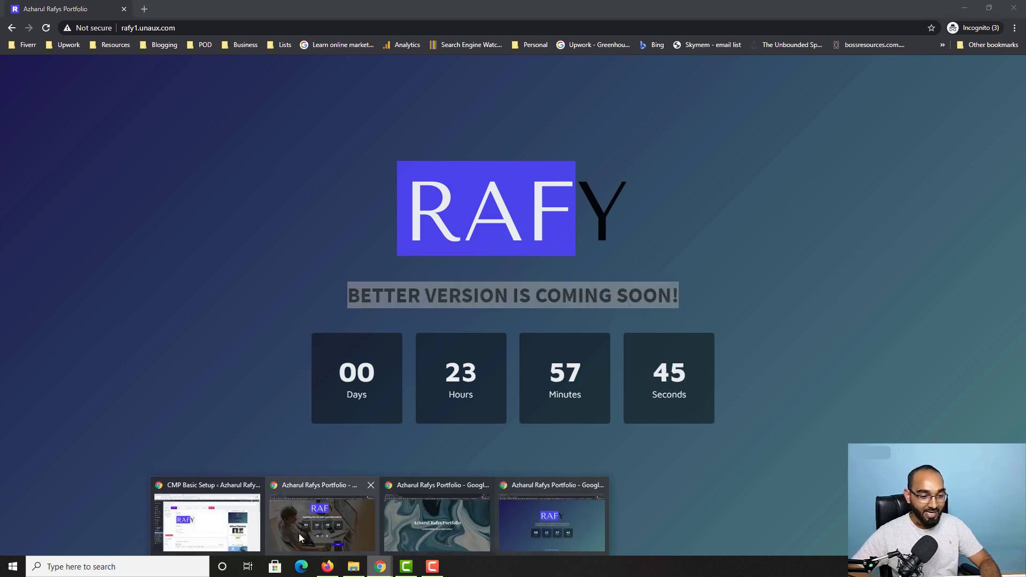
# Step: Set the CMP Graphic Background to Video with YouTube as the video source
pyautogui.click(156, 487)
pyautogui.scroll(-8, 138, 412)
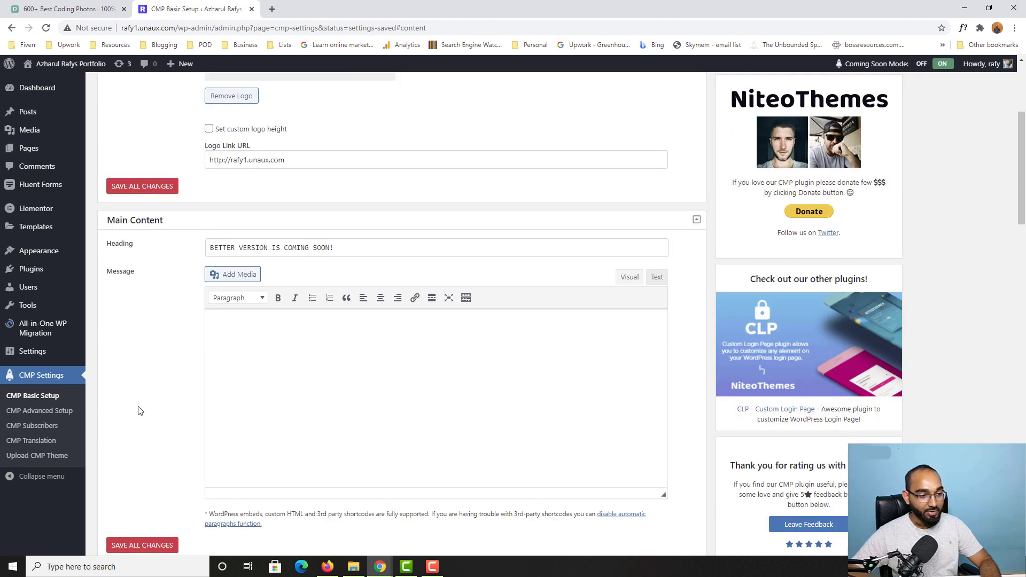
pyautogui.scroll(-2, 267, 374)
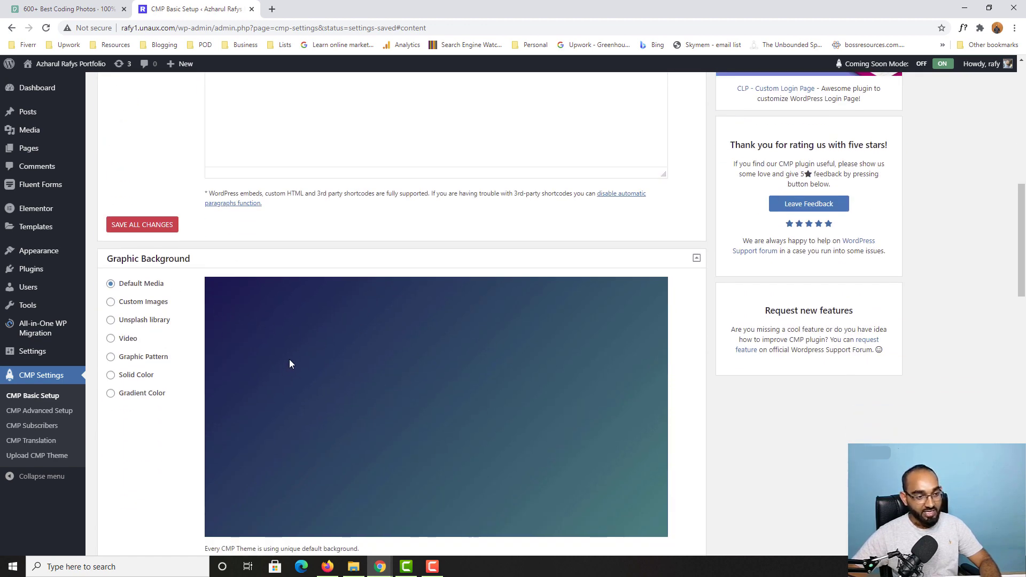
pyautogui.click(128, 340)
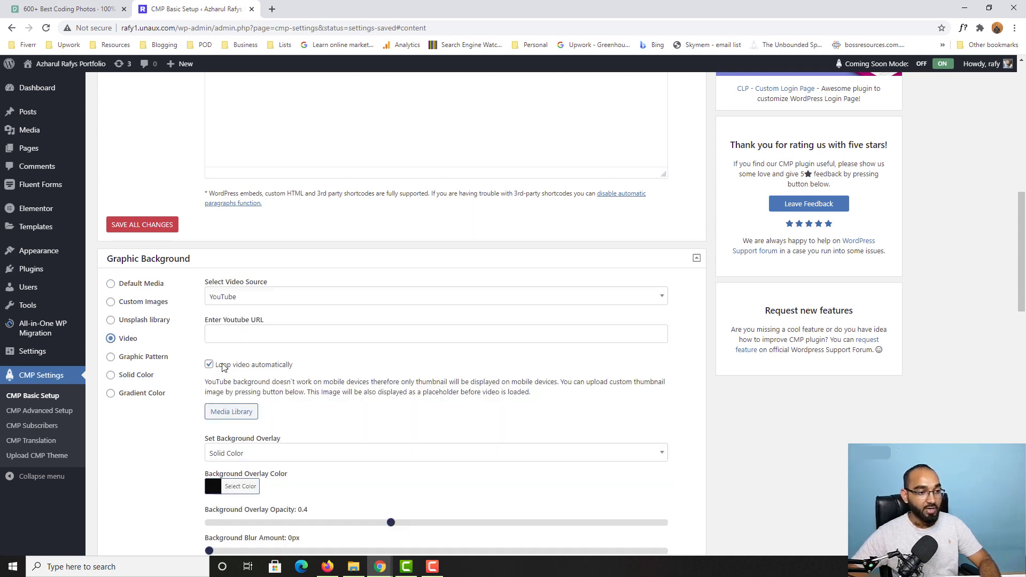
pyautogui.click(225, 301)
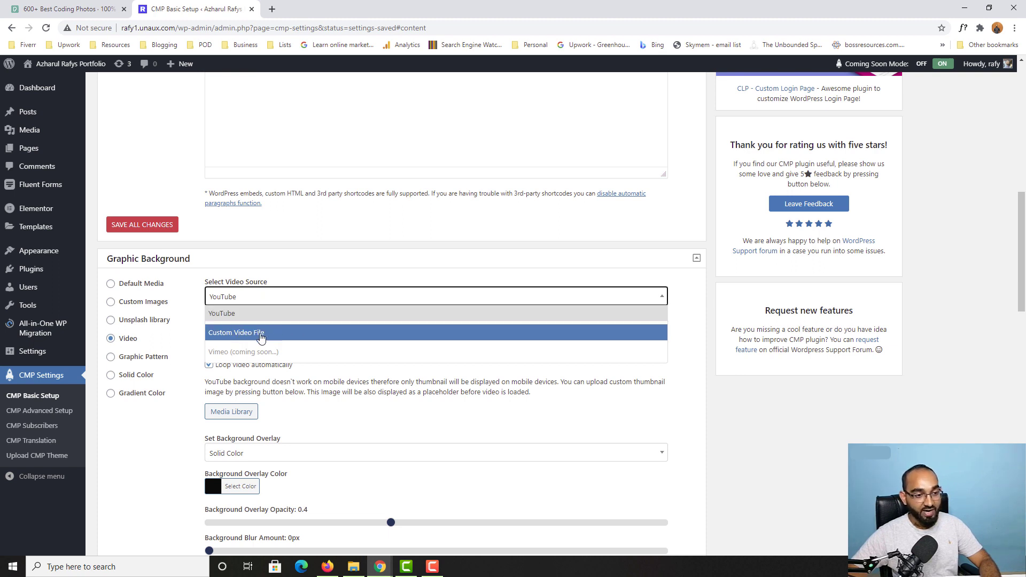
pyautogui.click(240, 315)
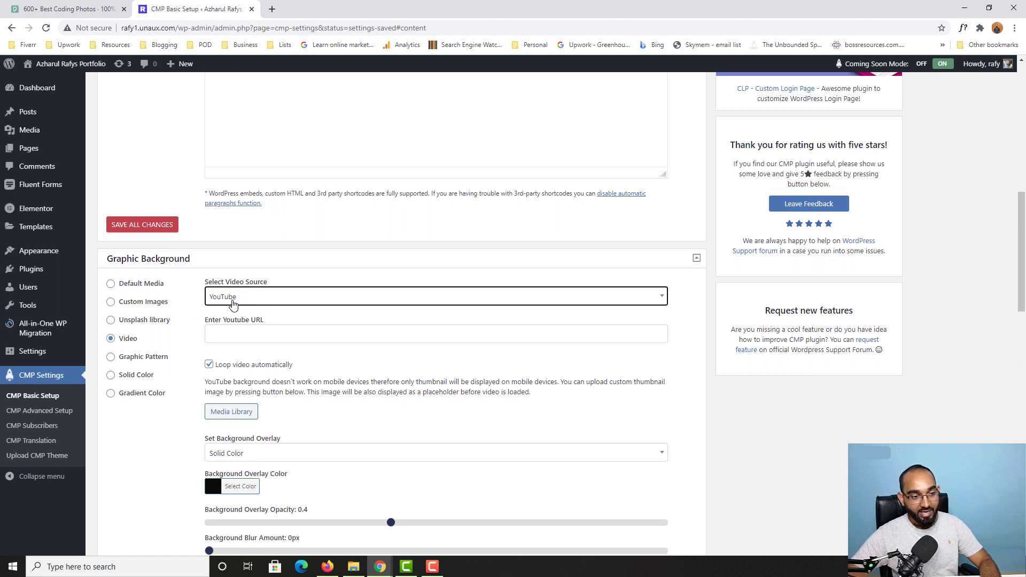
# Step: Load youtube.com in a new tab and search for 'nature'
pyautogui.click(278, 7)
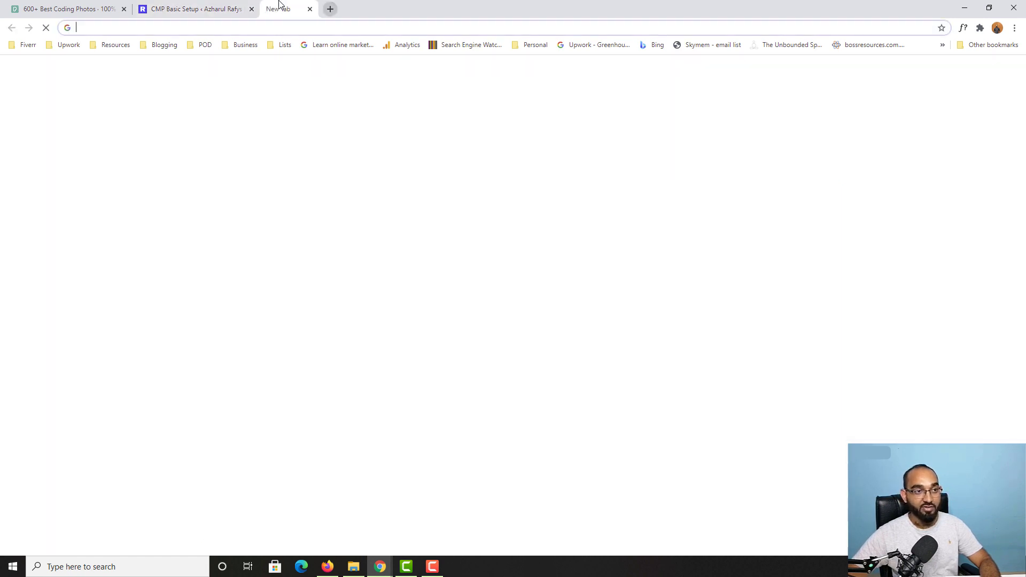
pyautogui.write('youtube.com')
pyautogui.press('Return')
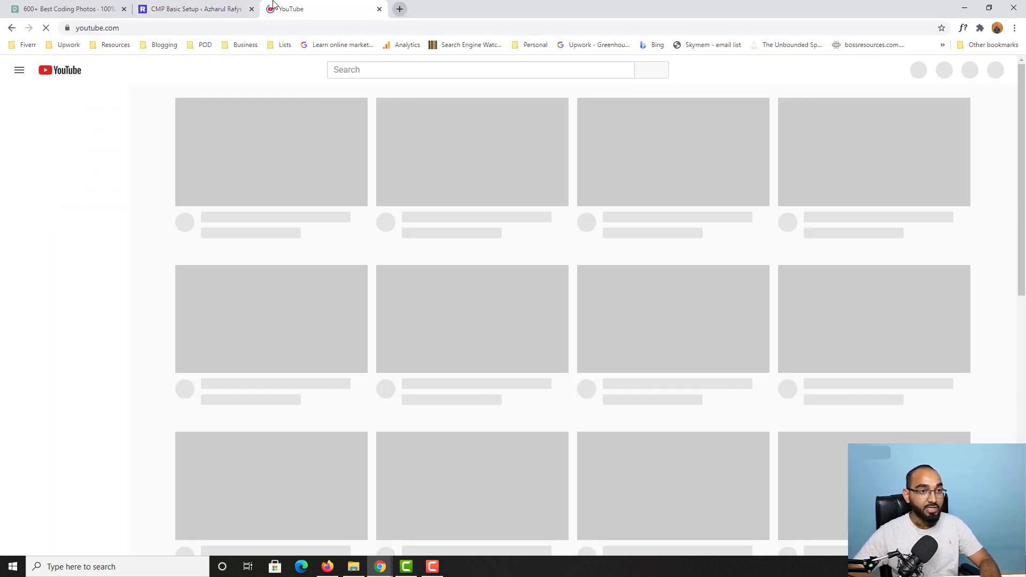
pyautogui.click(368, 70)
pyautogui.write('nature')
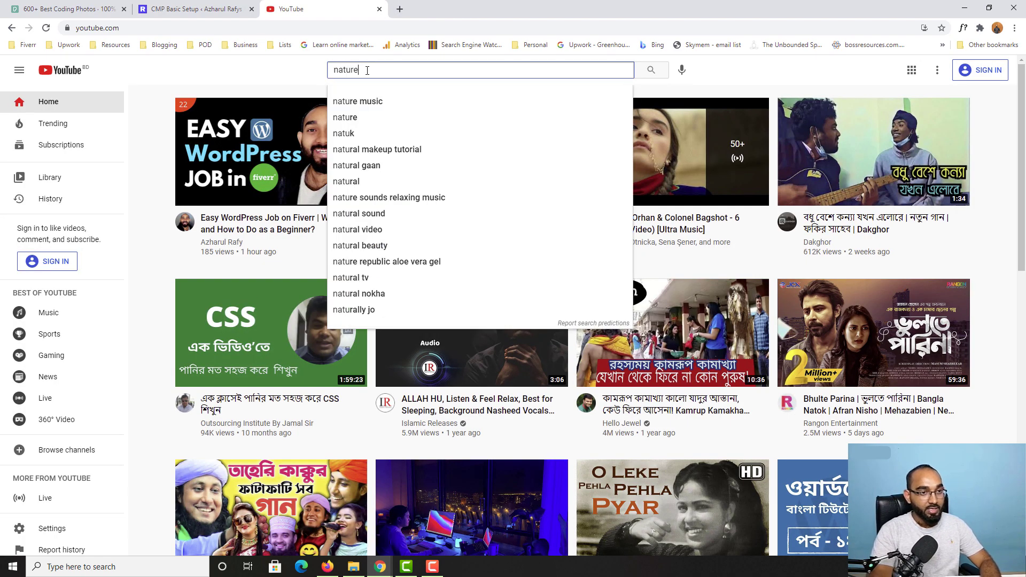
pyautogui.press('Return')
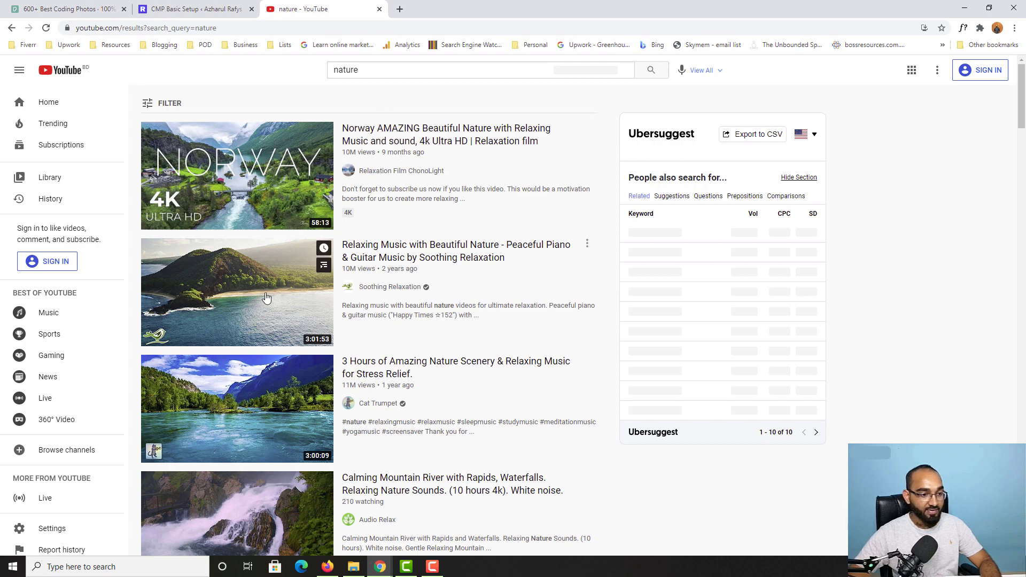
# Step: Copy the URL of the Breathtaking Colors of Nature in 4K III video and close the tab
pyautogui.scroll(-6, 241, 240)
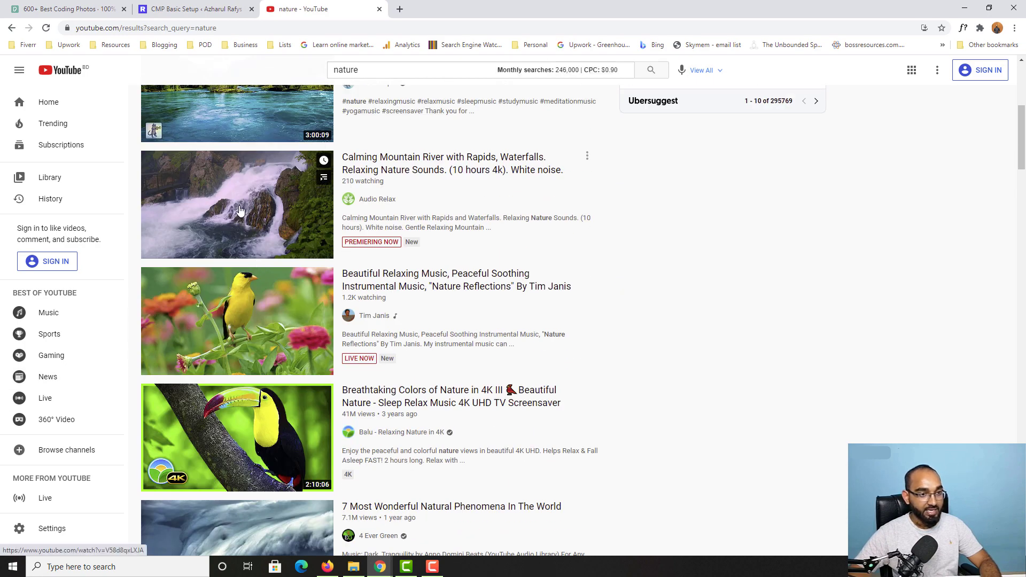
pyautogui.click(237, 435)
pyautogui.rightClick(351, 185)
pyautogui.click(391, 220)
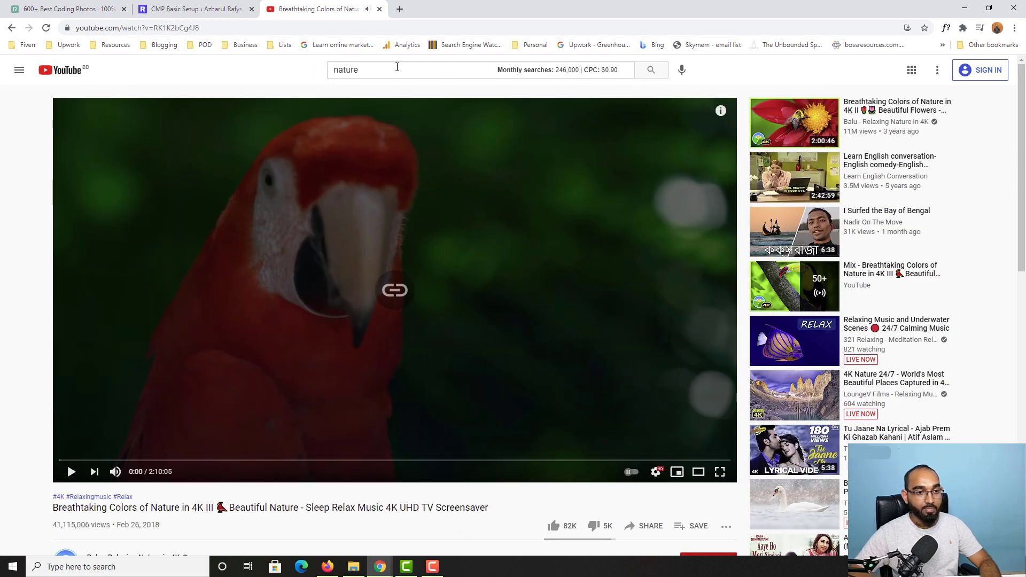
pyautogui.click(379, 9)
pyautogui.click(267, 334)
pyautogui.hotkey('ctrl', 'v')
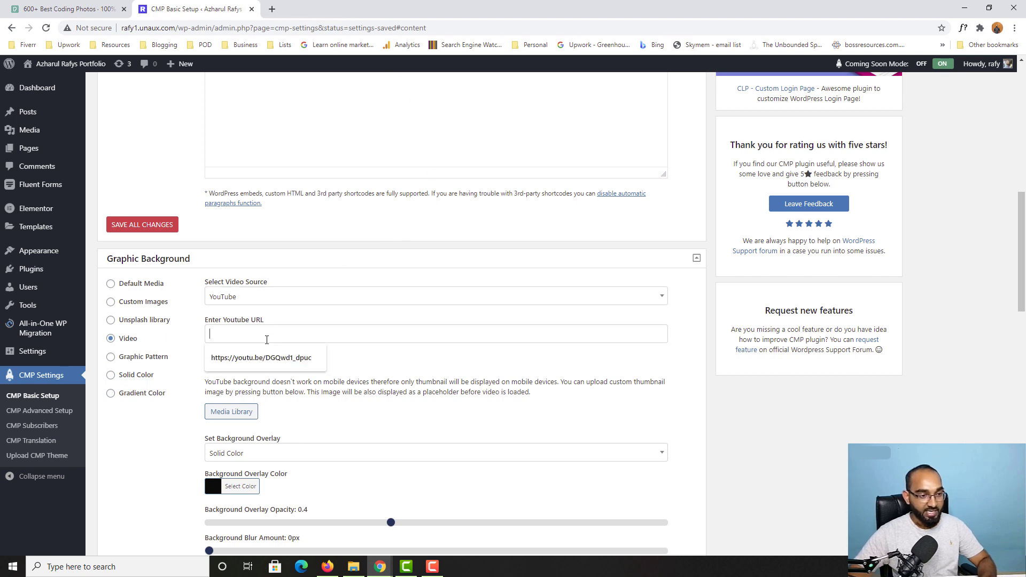
pyautogui.scroll(-2, 510, 362)
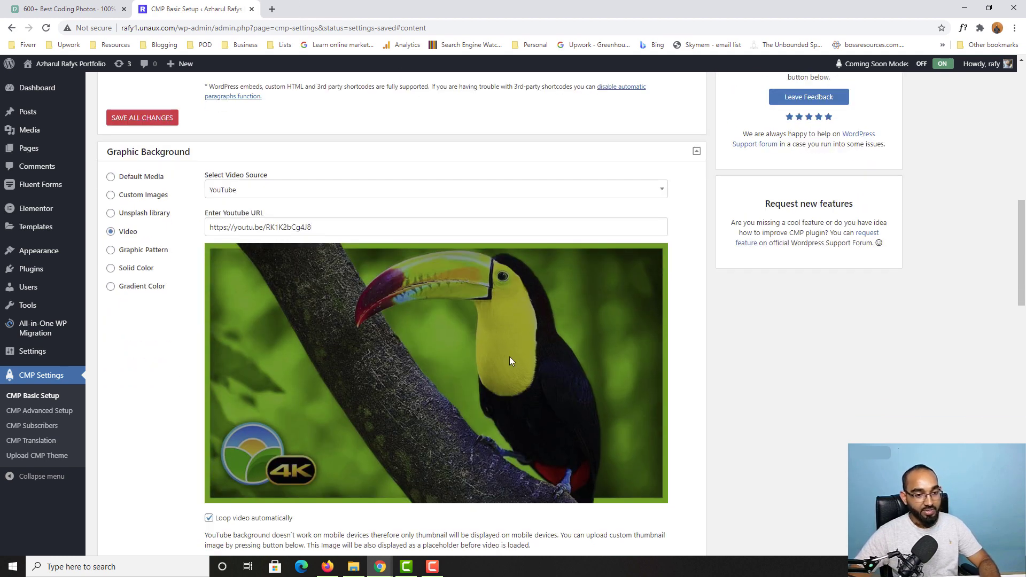
pyautogui.scroll(-1, 465, 334)
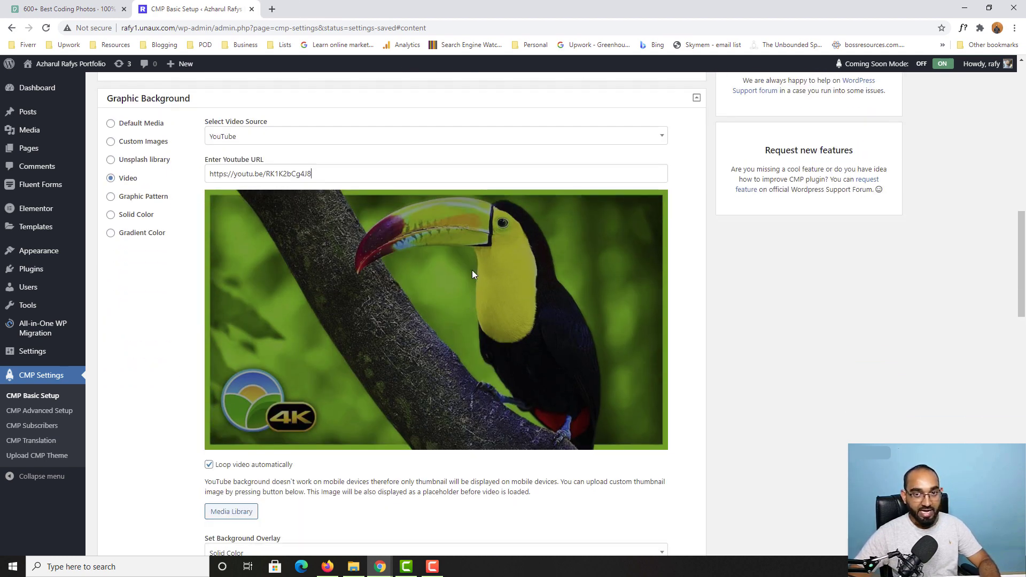
pyautogui.scroll(-3, 393, 266)
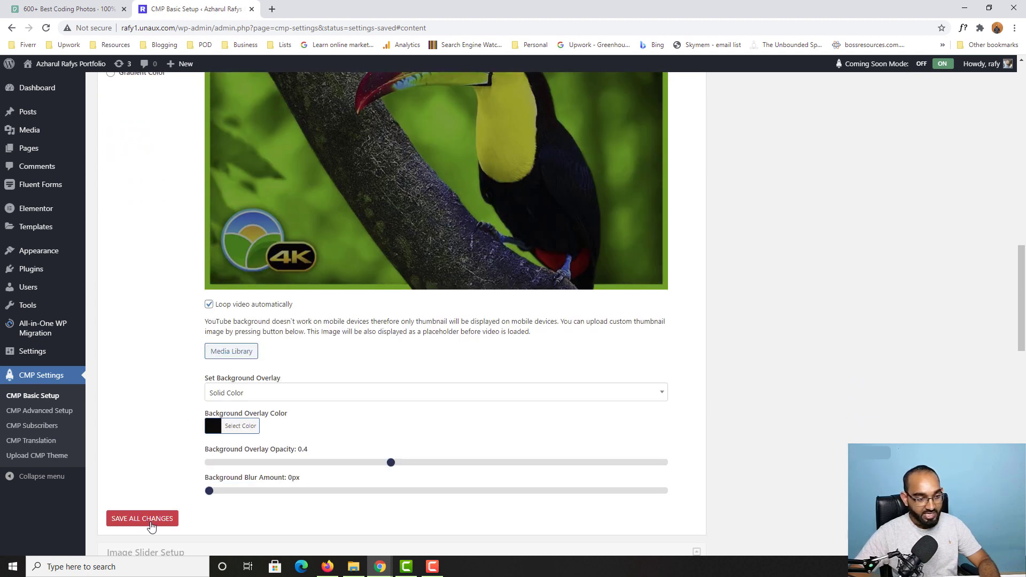
pyautogui.click(142, 518)
pyautogui.moveTo(380, 567)
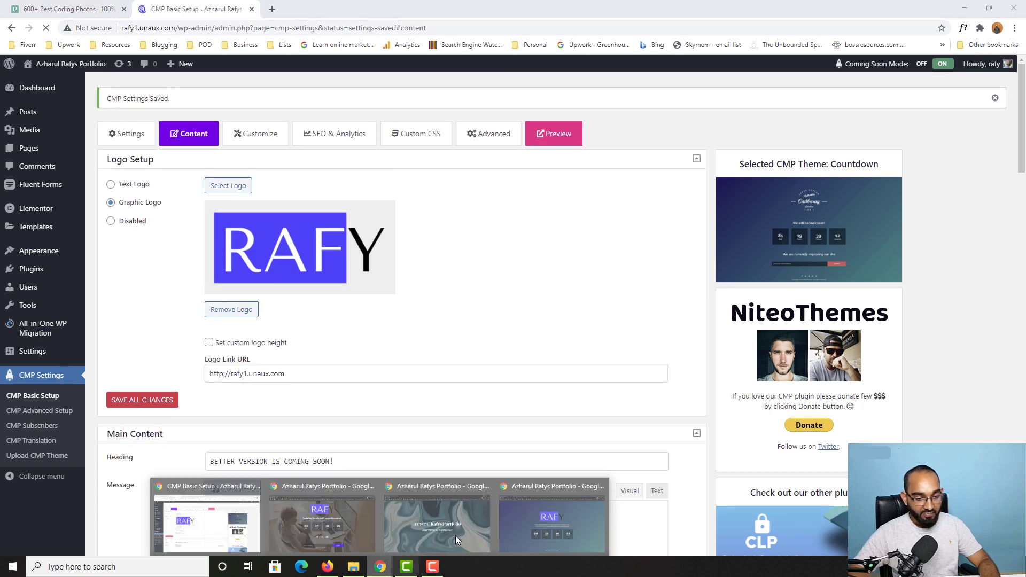
pyautogui.click(544, 524)
pyautogui.click(46, 28)
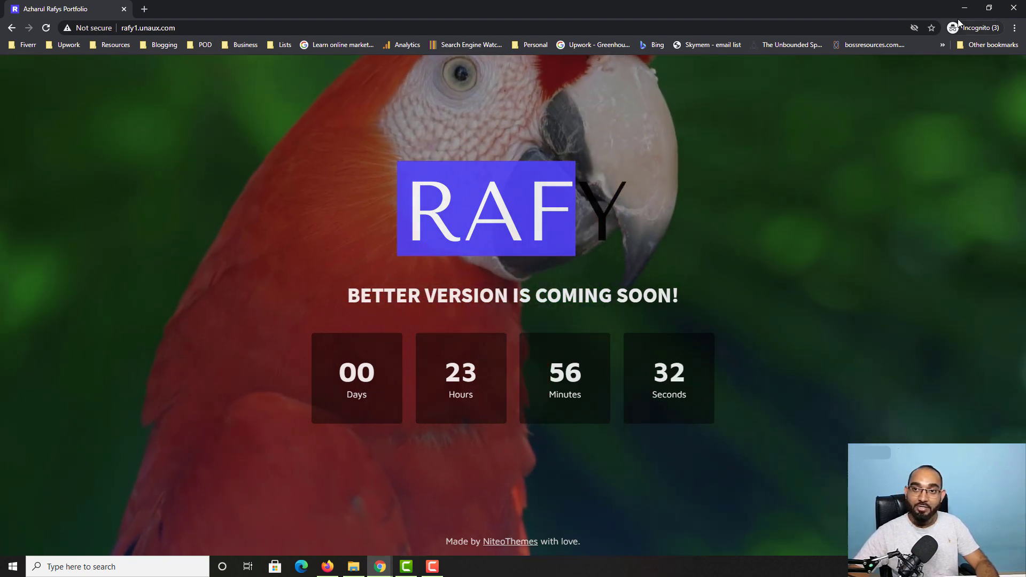
# Step: Switch the background to Custom Images and select the desk workspace photo in the media library
pyautogui.click(246, 524)
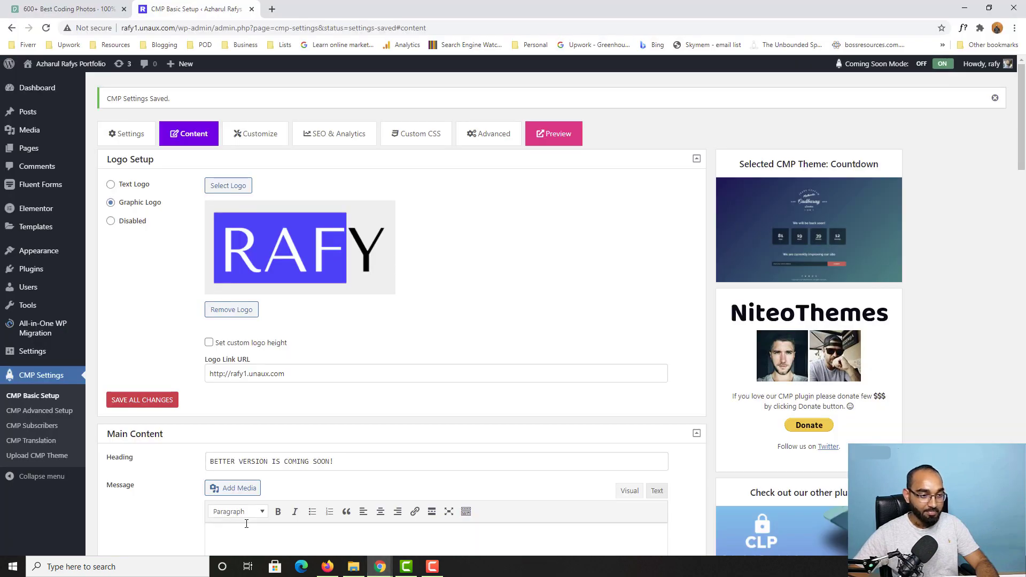
pyautogui.scroll(-6, 161, 355)
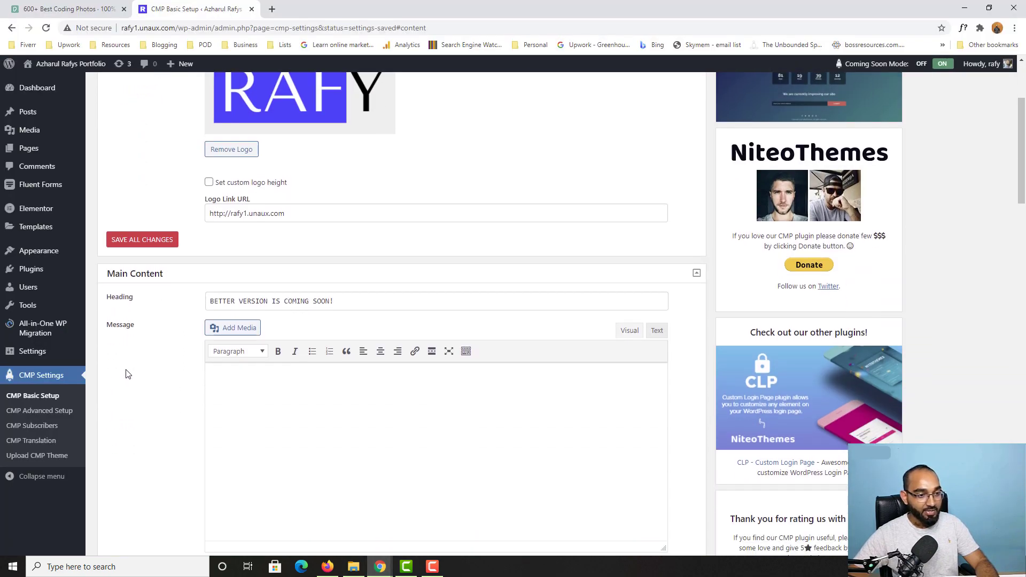
pyautogui.scroll(-6, 129, 377)
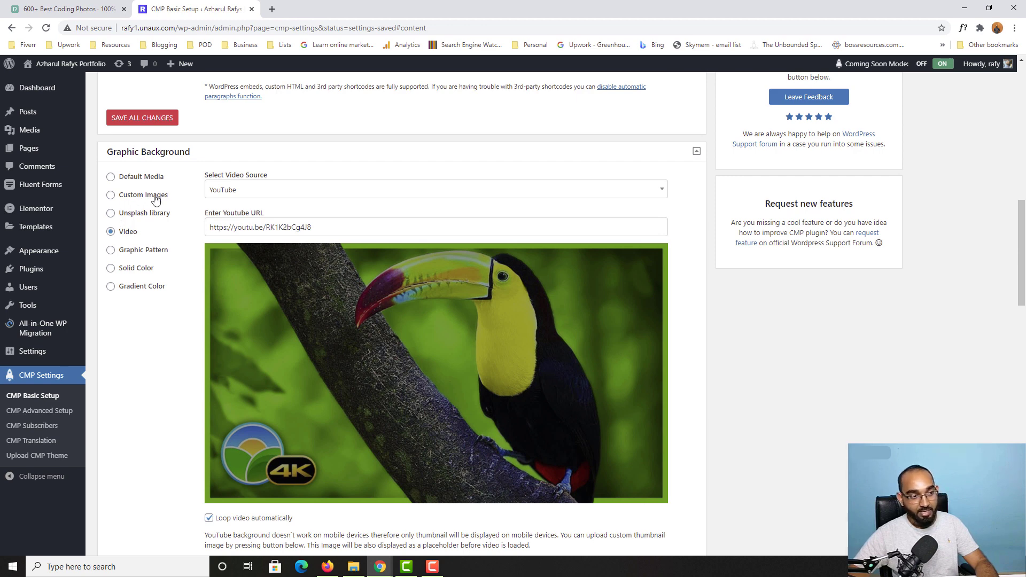
pyautogui.click(143, 200)
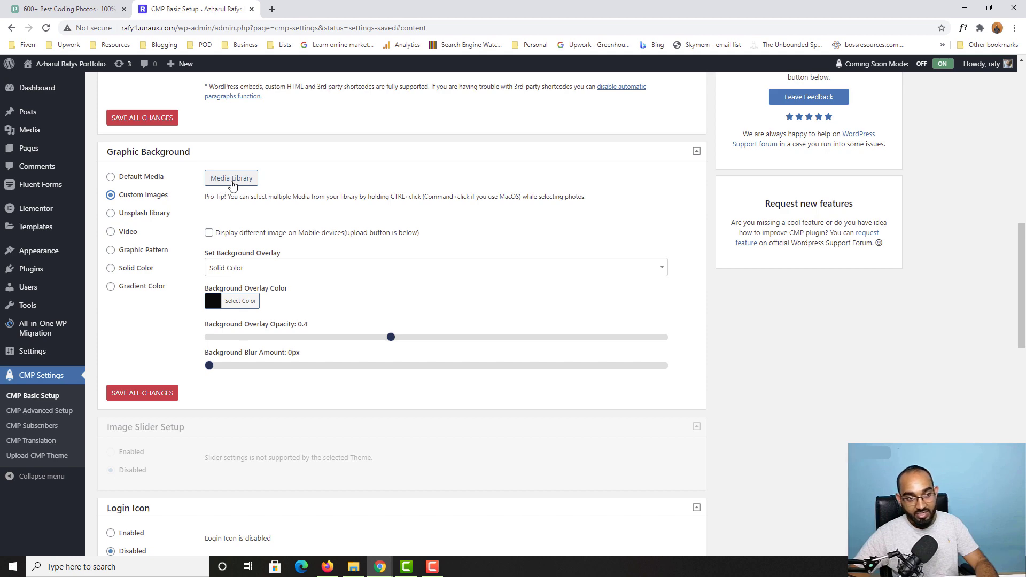
pyautogui.click(232, 184)
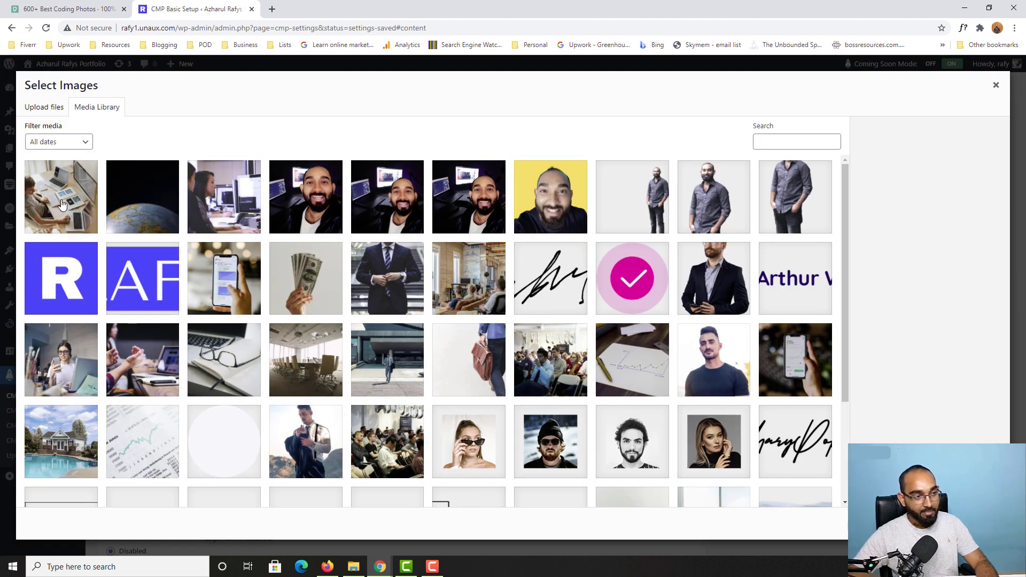
pyautogui.click(66, 206)
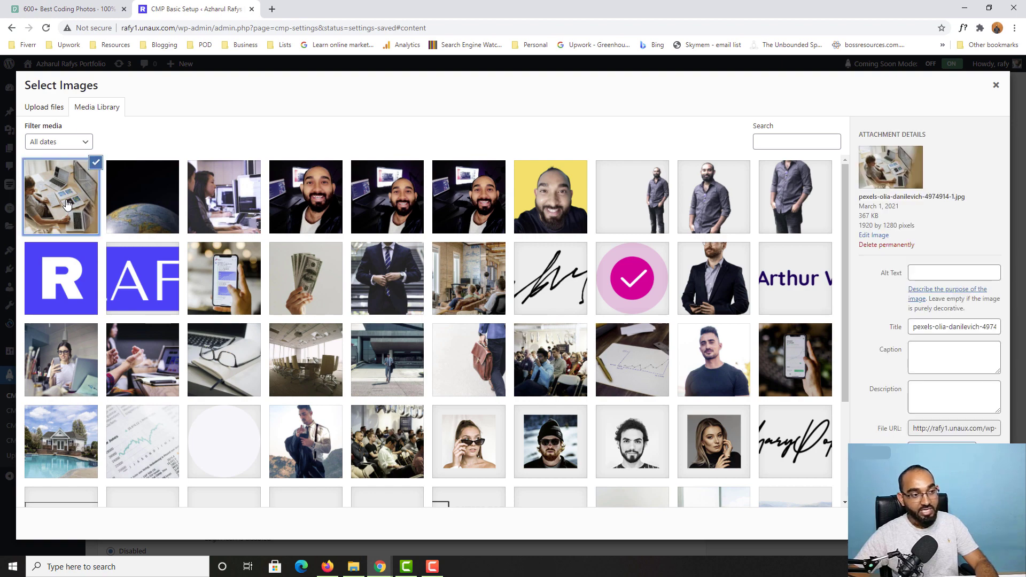
pyautogui.click(58, 9)
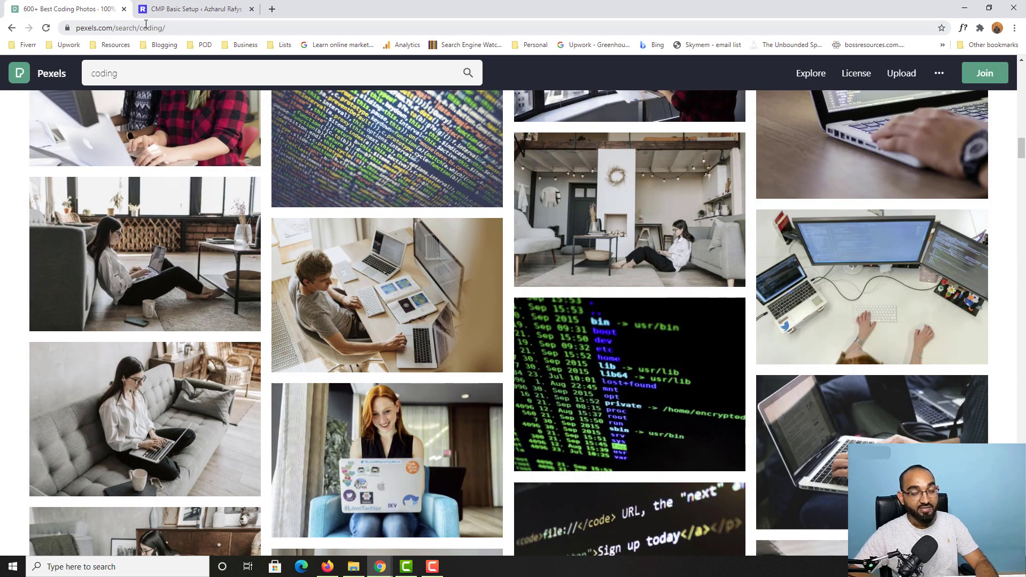
# Step: Preview the man-at-desk photo in the Pexels coding results to confirm it
pyautogui.click(160, 33)
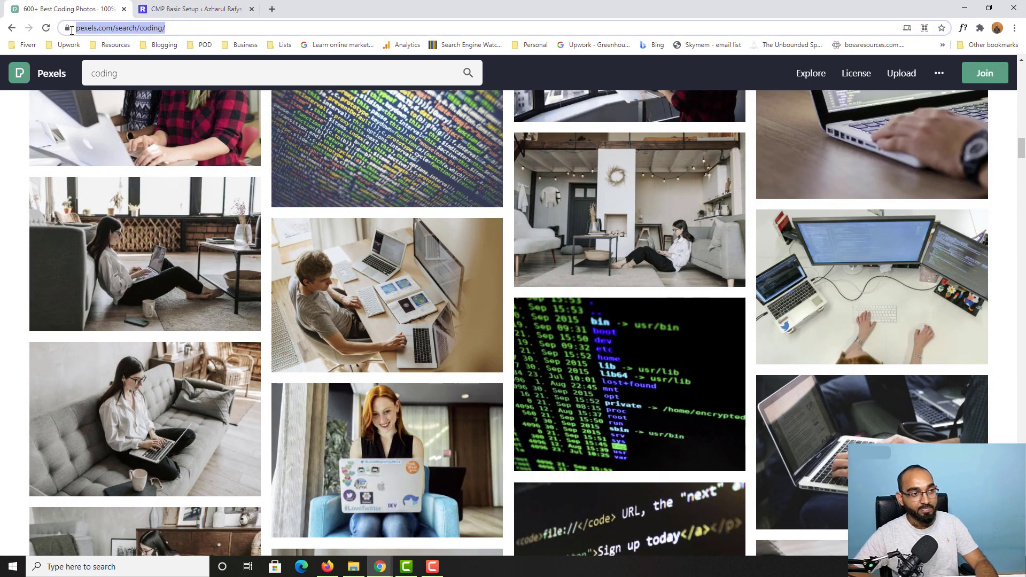
pyautogui.click(383, 287)
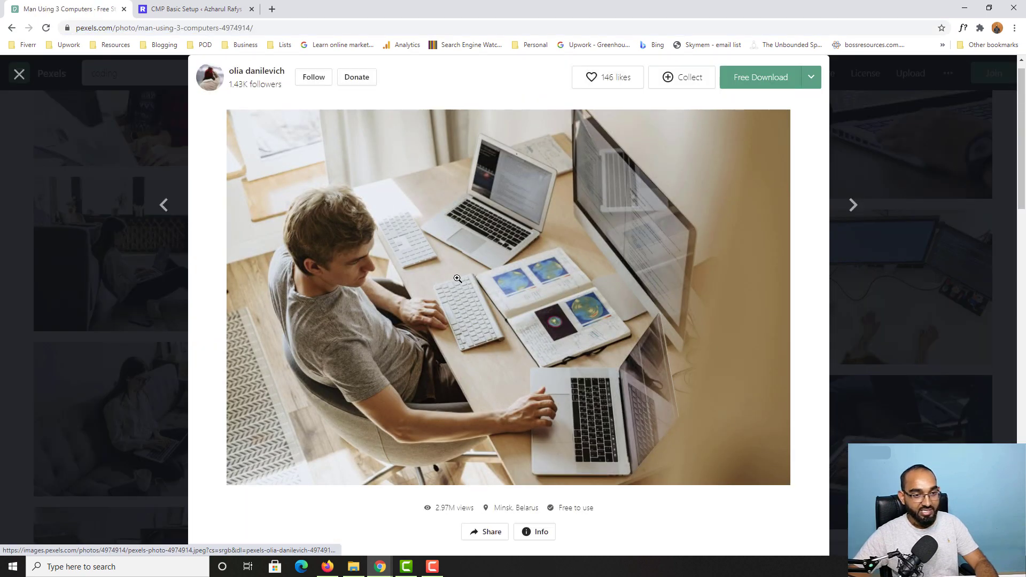
pyautogui.click(2, 357)
pyautogui.scroll(-4, 45, 428)
pyautogui.scroll(-3, 45, 428)
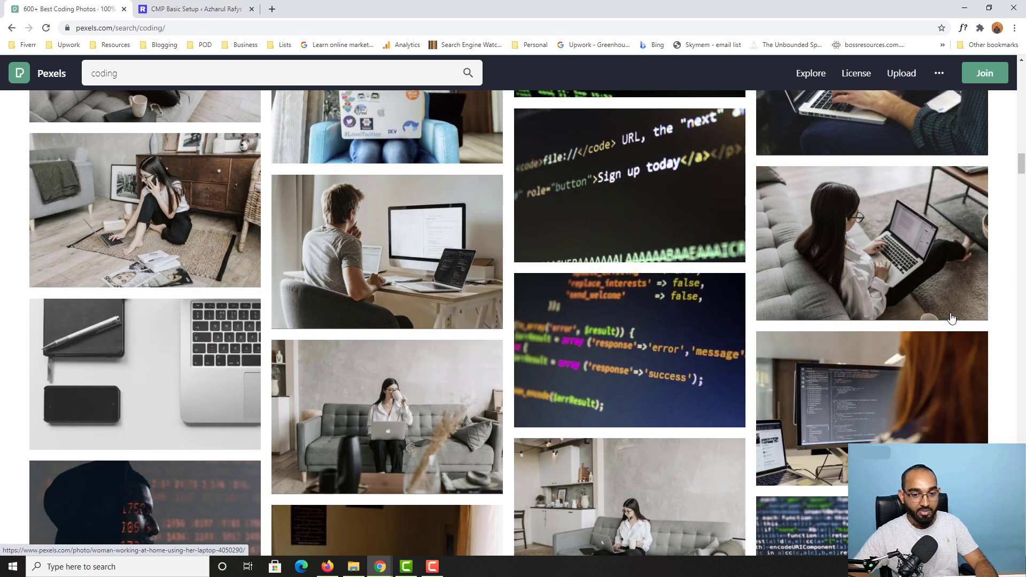
pyautogui.scroll(6, 273, 324)
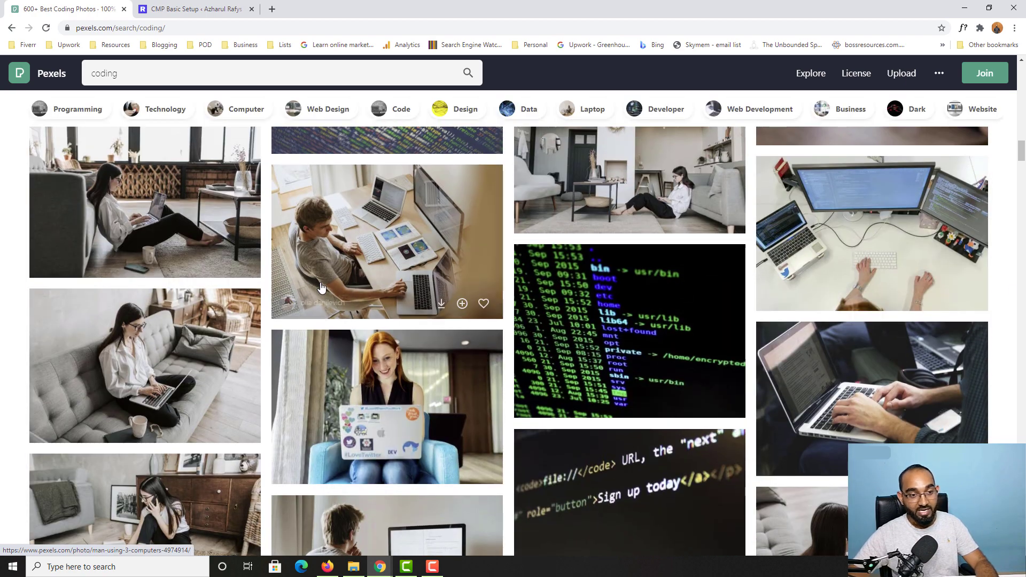
# Step: Confirm the selected photo as the CMP background image and save all changes
pyautogui.click(198, 8)
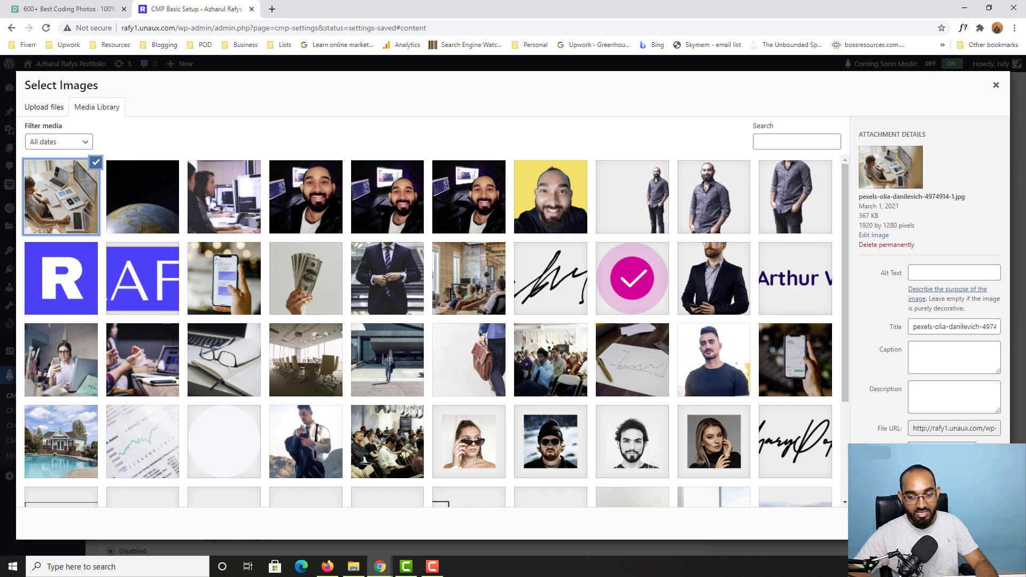
pyautogui.click(983, 524)
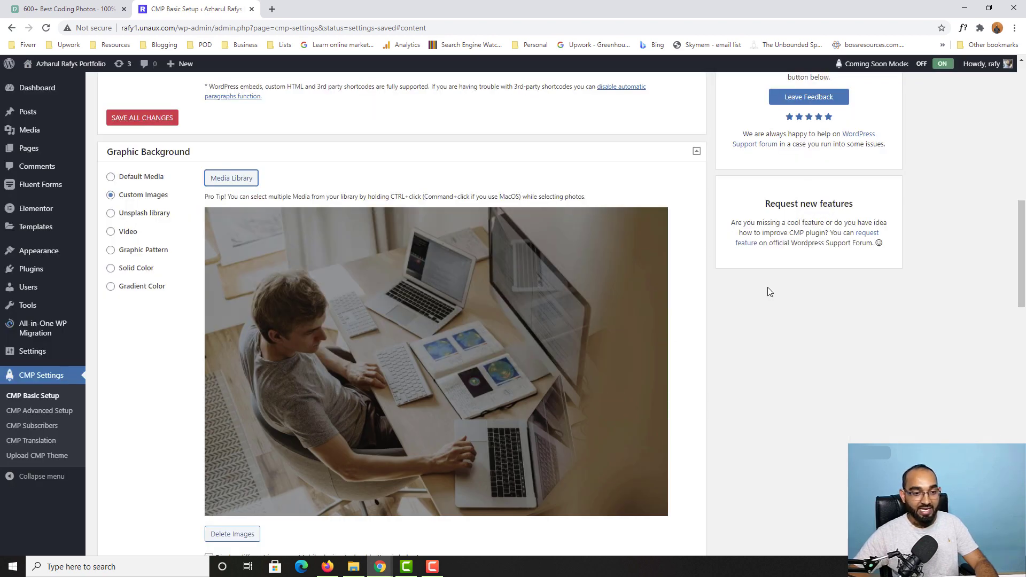
pyautogui.scroll(-6, 767, 299)
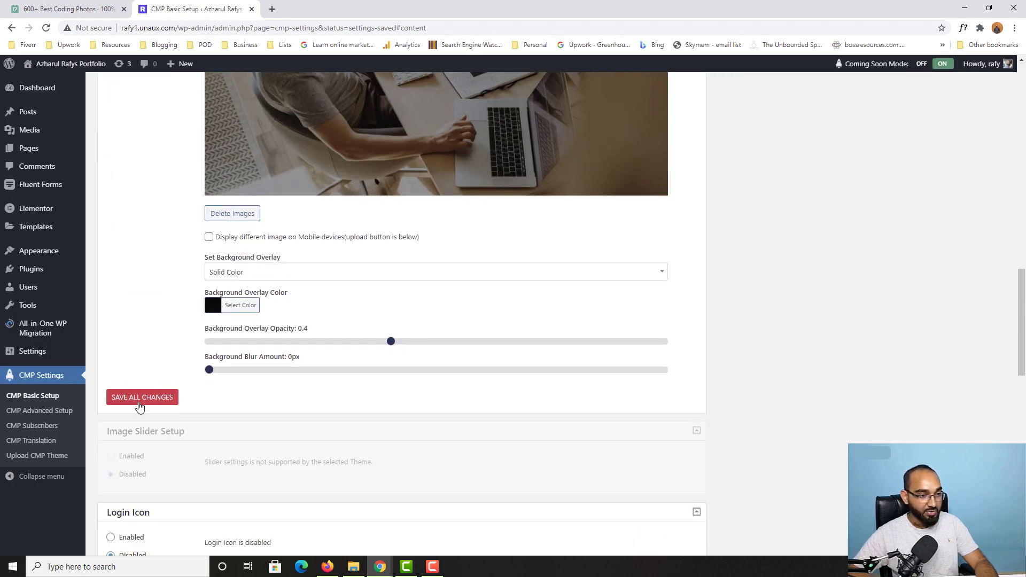
pyautogui.click(142, 405)
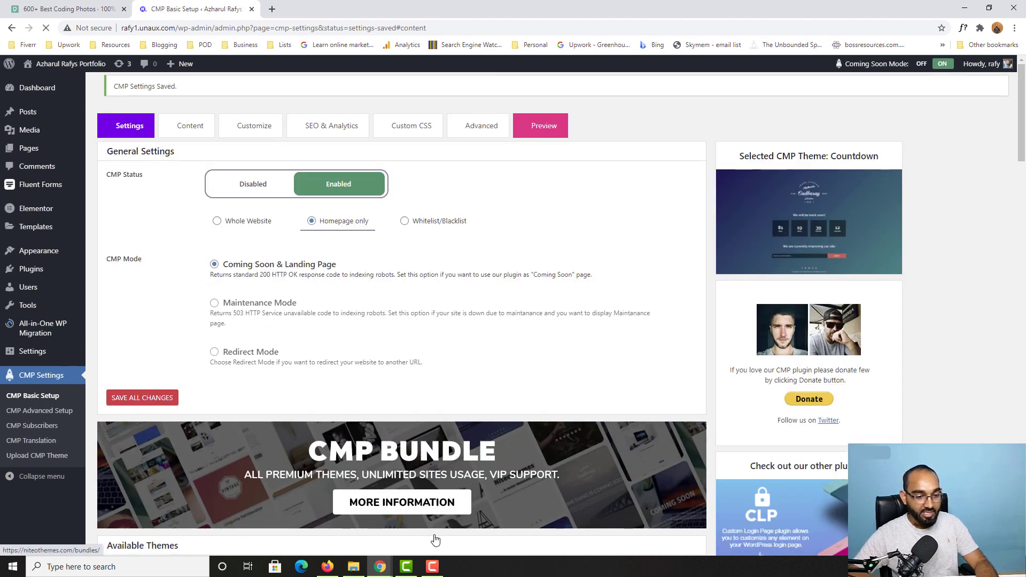
pyautogui.moveTo(380, 571)
pyautogui.click(375, 526)
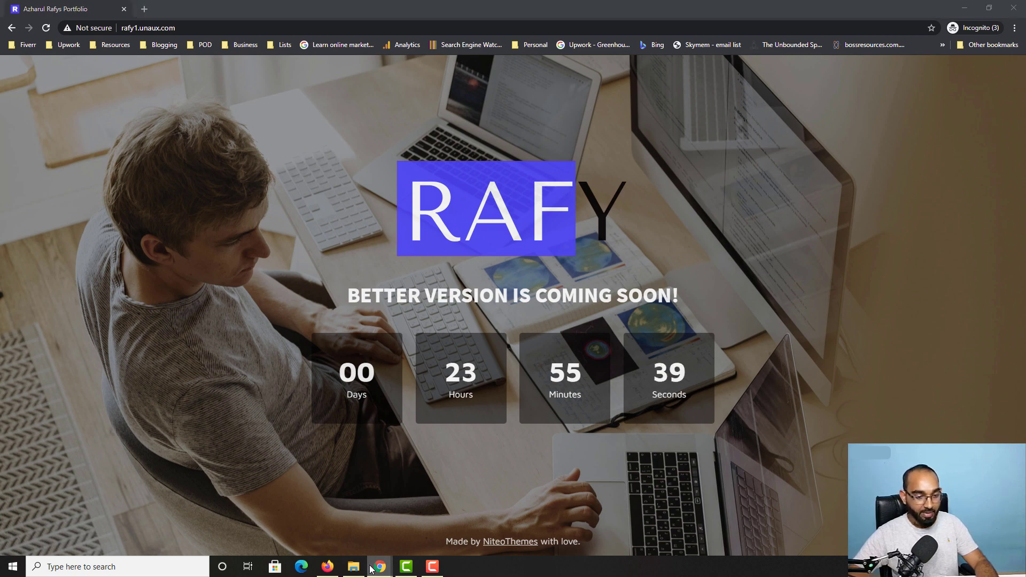
pyautogui.moveTo(380, 567)
pyautogui.click(222, 515)
# Step: Drag the Background Overlay Opacity slider to 0.6 and save all changes
pyautogui.scroll(-15, 361, 319)
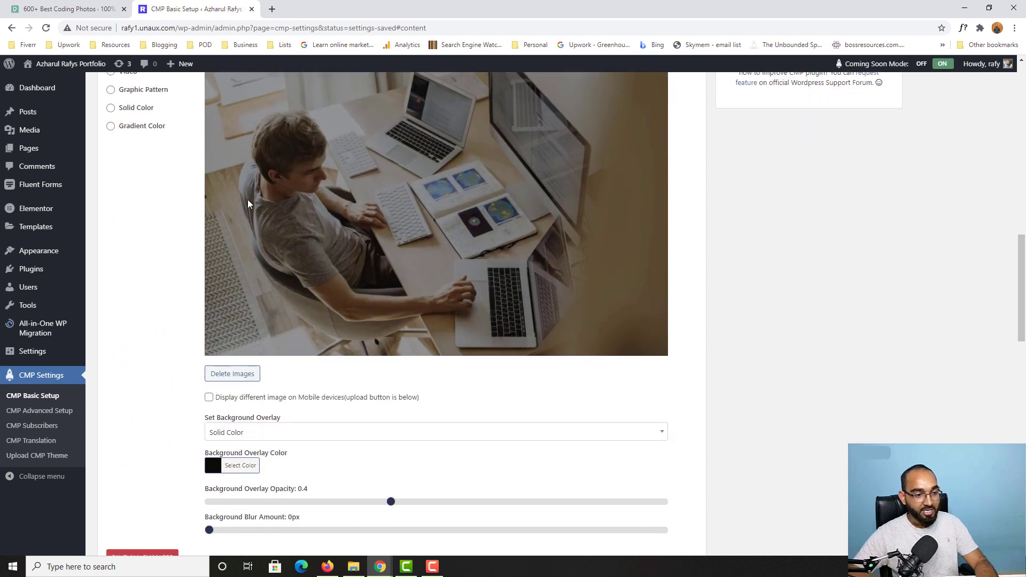
pyautogui.scroll(-2, 248, 203)
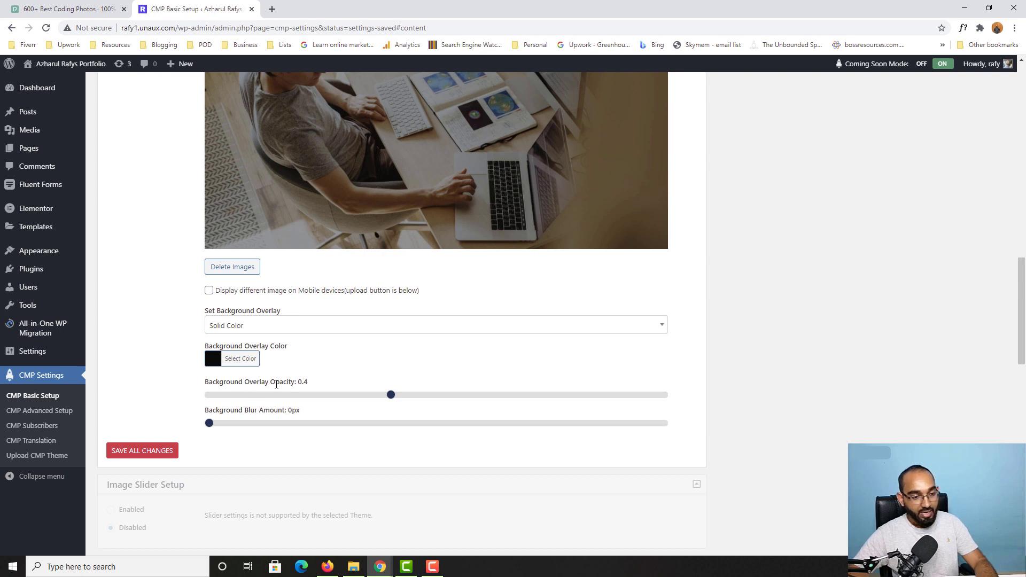
pyautogui.moveTo(295, 383); pyautogui.dragTo(273, 383)
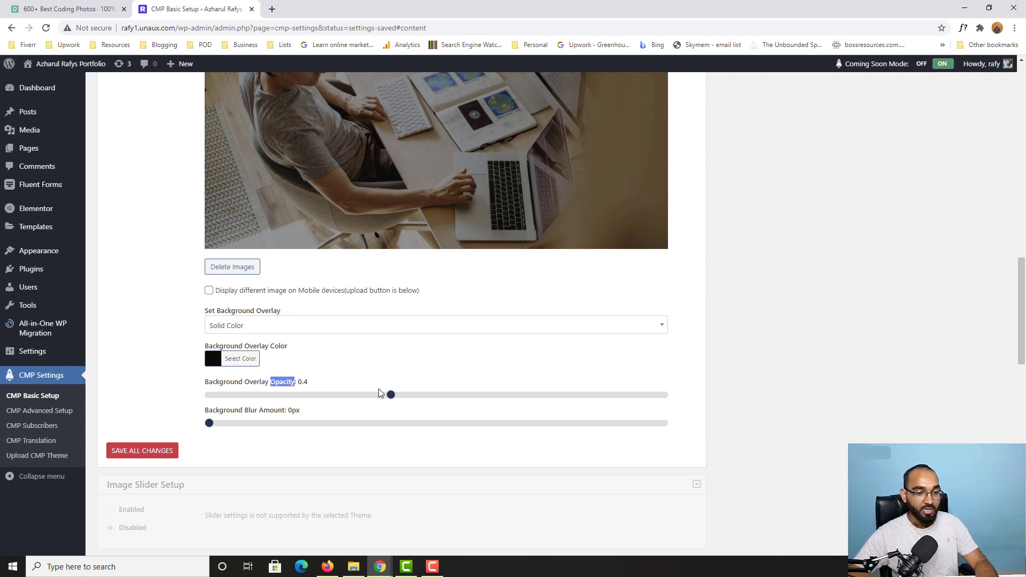
pyautogui.moveTo(393, 400); pyautogui.dragTo(473, 400)
pyautogui.scroll(3, 536, 320)
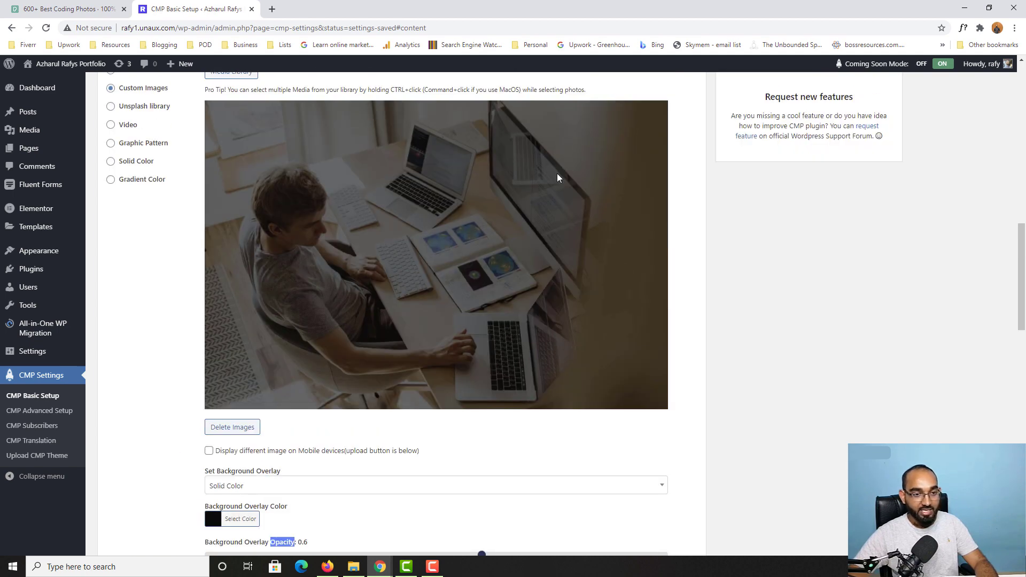
pyautogui.scroll(-2, 502, 430)
pyautogui.moveTo(481, 451); pyautogui.dragTo(493, 451)
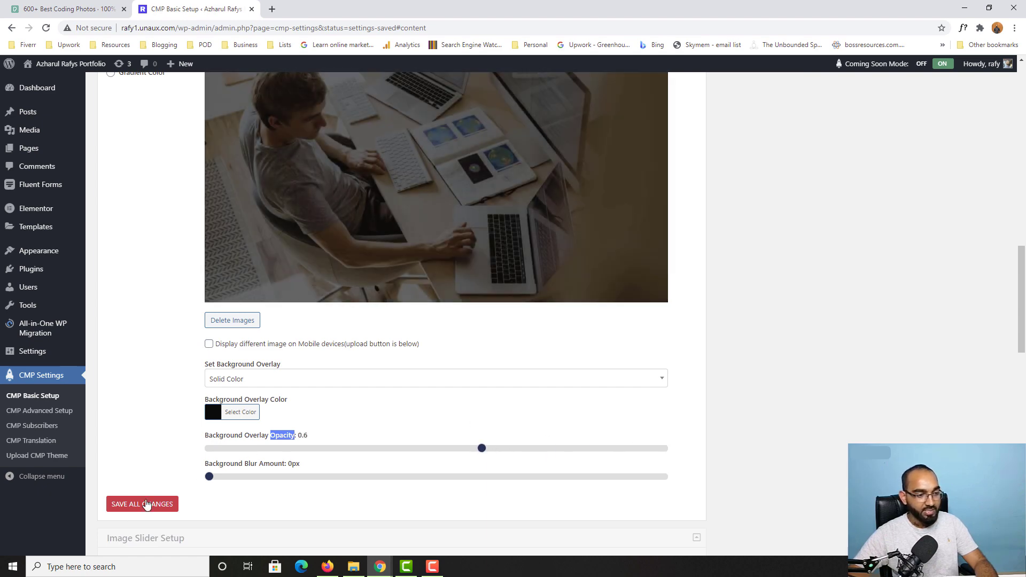
pyautogui.click(142, 505)
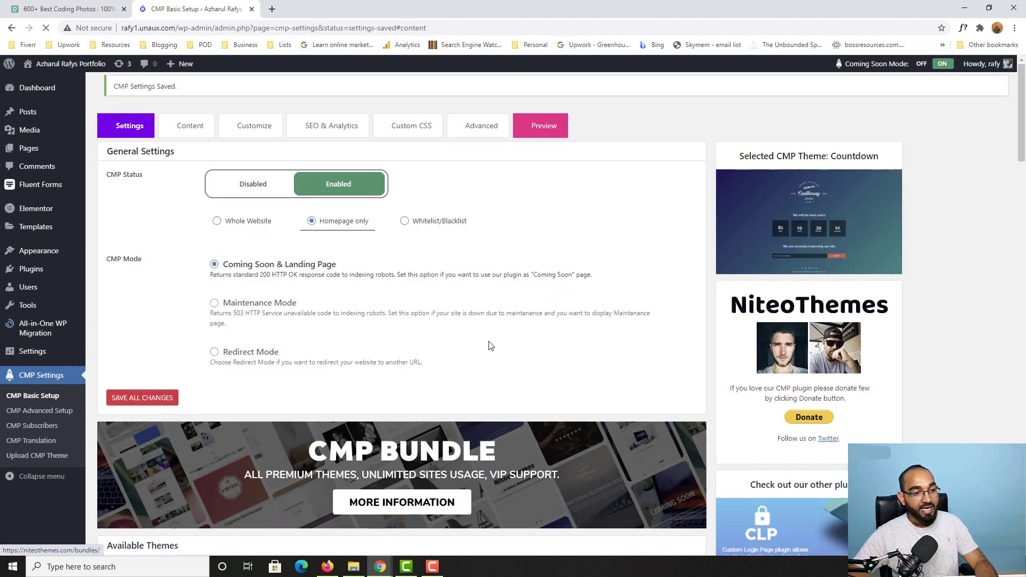
pyautogui.moveTo(380, 567)
pyautogui.click(508, 521)
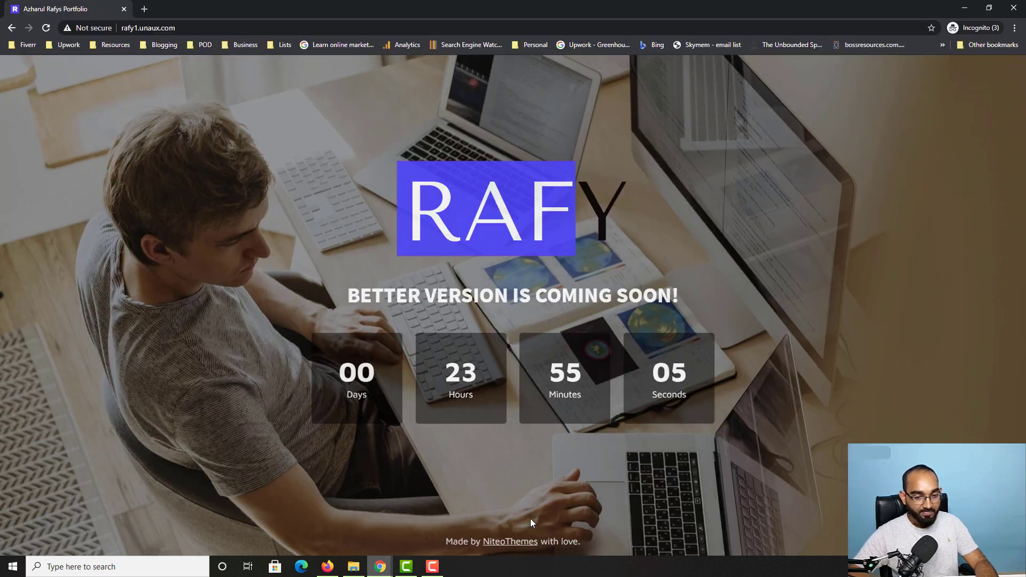
pyautogui.click(50, 28)
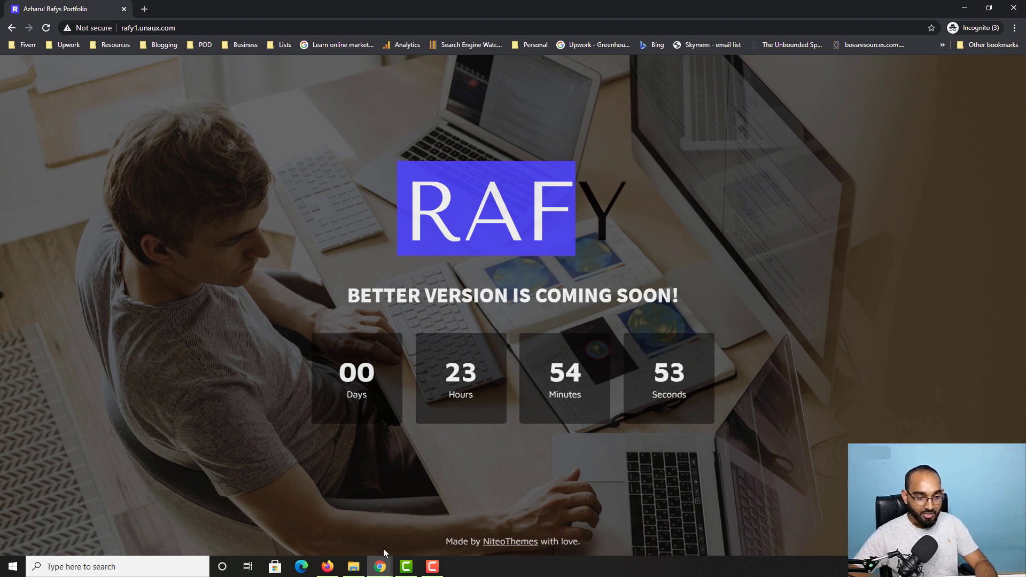
pyautogui.moveTo(382, 556)
pyautogui.click(334, 528)
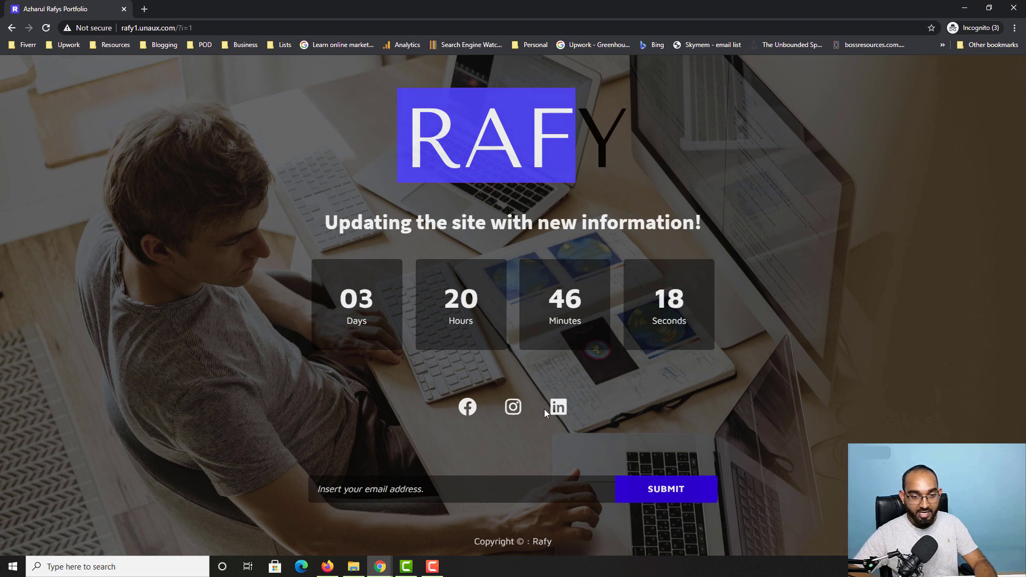
pyautogui.moveTo(380, 566)
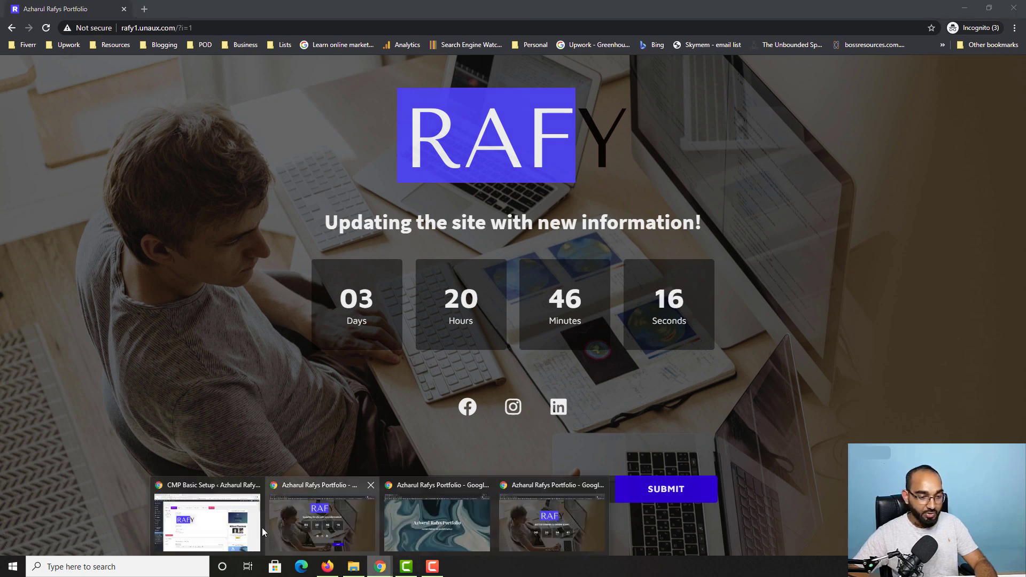
pyautogui.click(248, 528)
# Step: Set the countdown end date to March 6, 2021 at 10:00 AM and save all changes
pyautogui.scroll(-15, 151, 435)
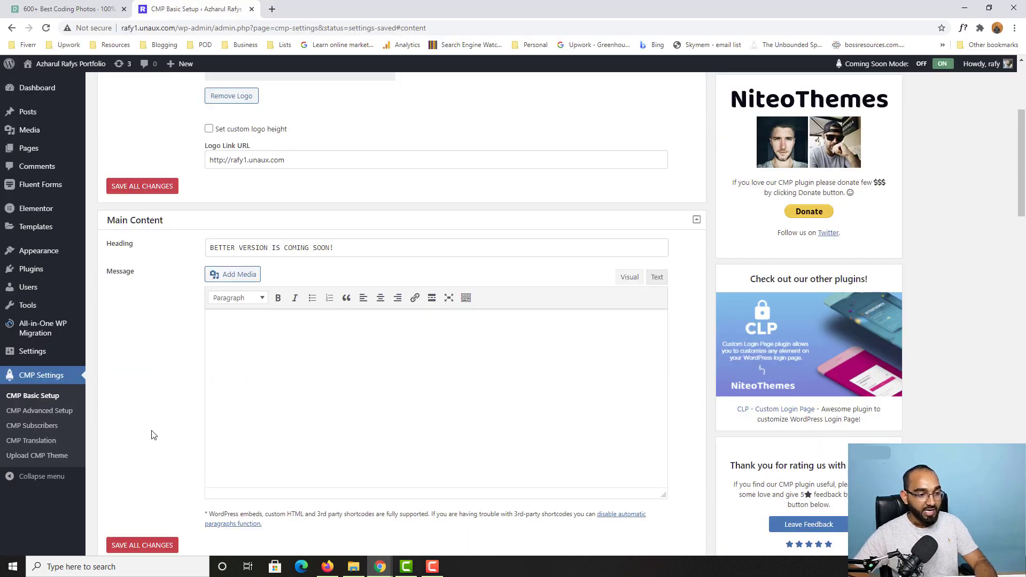
pyautogui.scroll(-6, 149, 436)
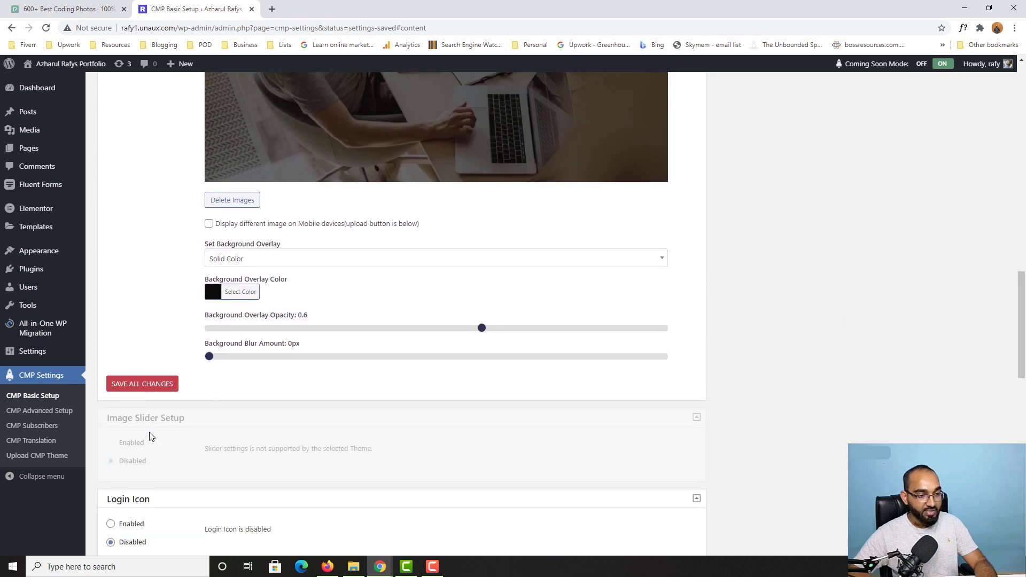
pyautogui.scroll(-4, 437, 357)
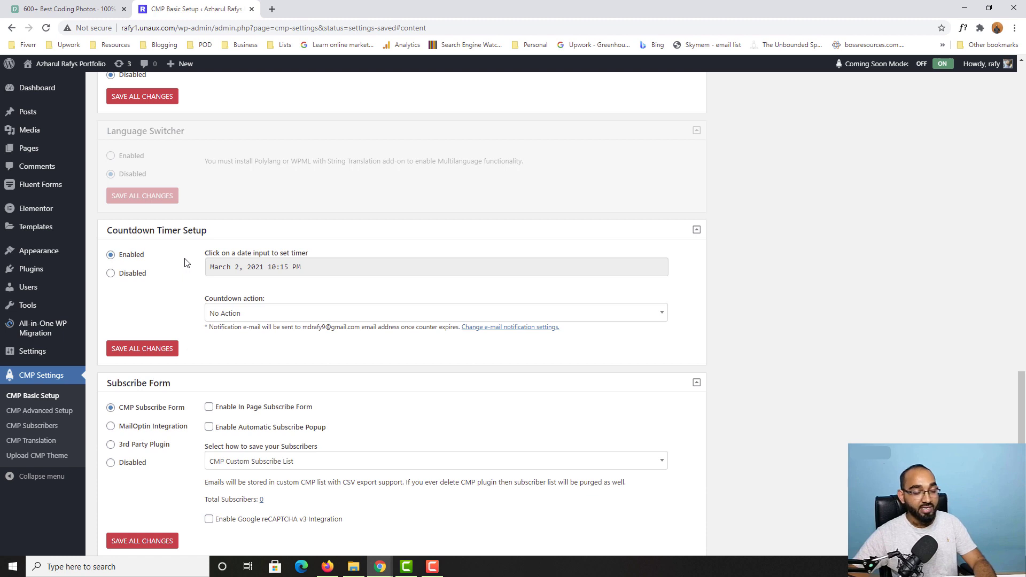
pyautogui.click(268, 268)
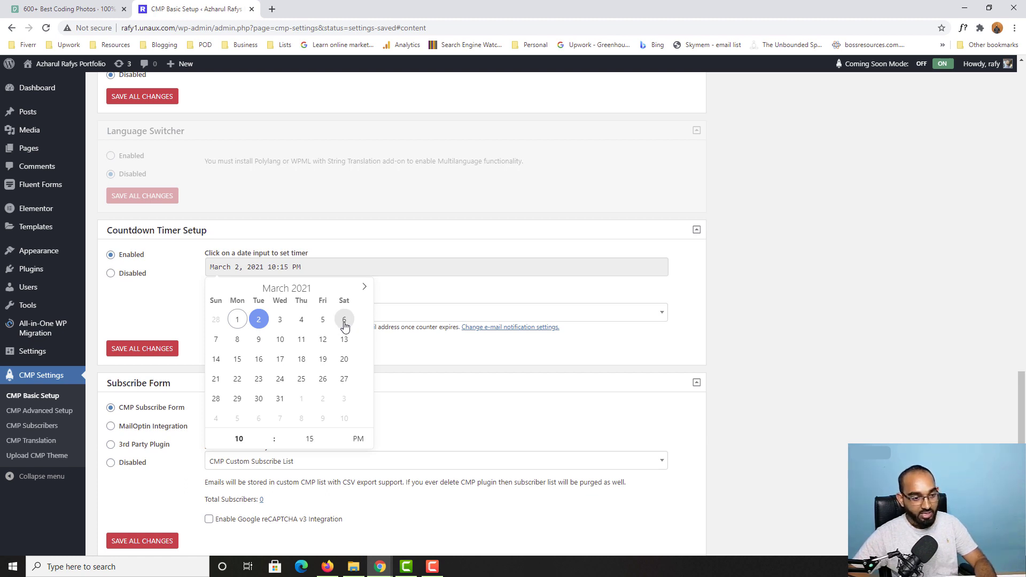
pyautogui.click(344, 321)
pyautogui.click(240, 439)
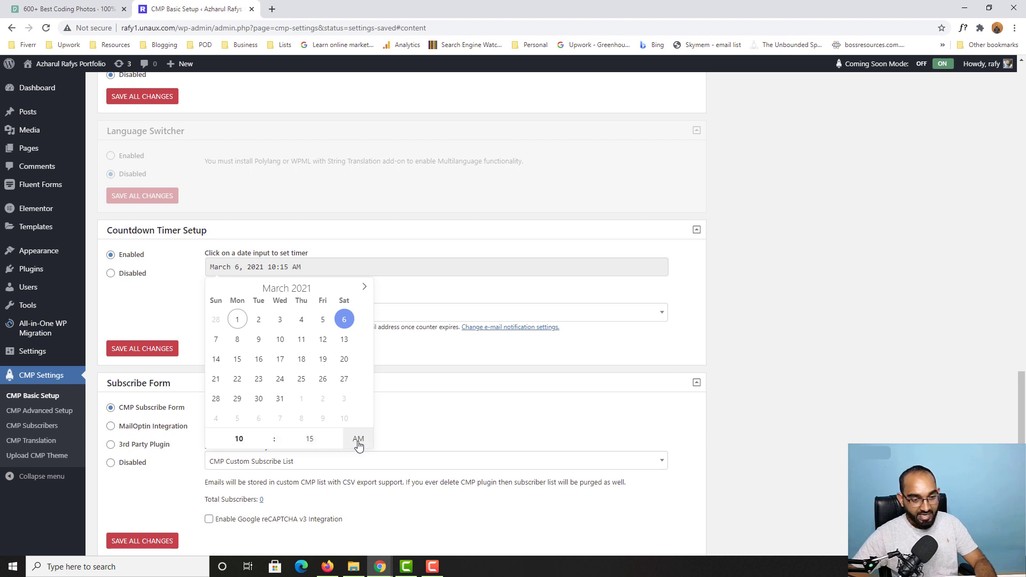
pyautogui.click(314, 442)
pyautogui.write('00')
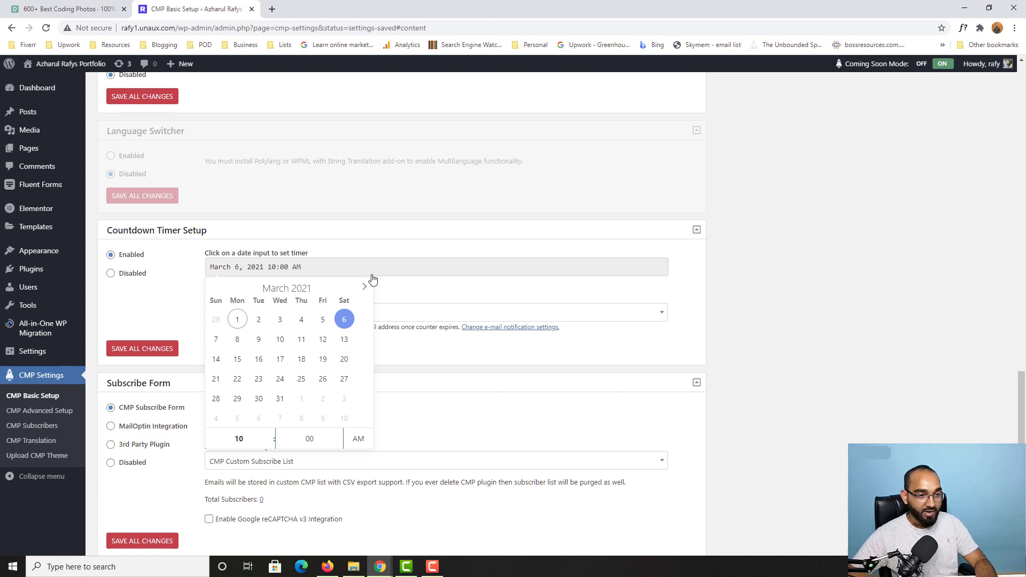
pyautogui.click(141, 355)
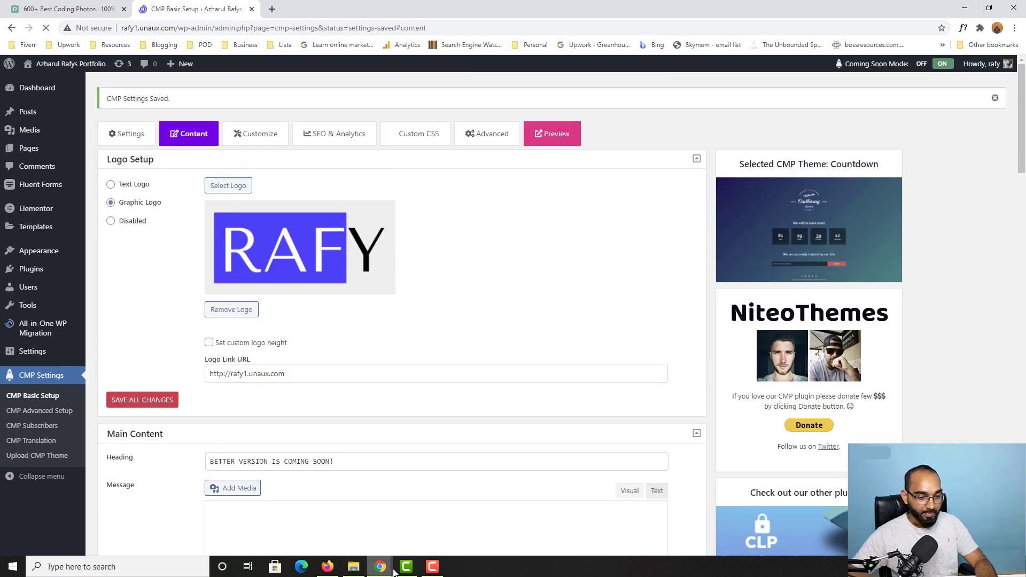
# Step: Reload the live coming-soon page to see the countdown at 04 days 11 hours 38 minutes
pyautogui.moveTo(380, 567)
pyautogui.click(563, 534)
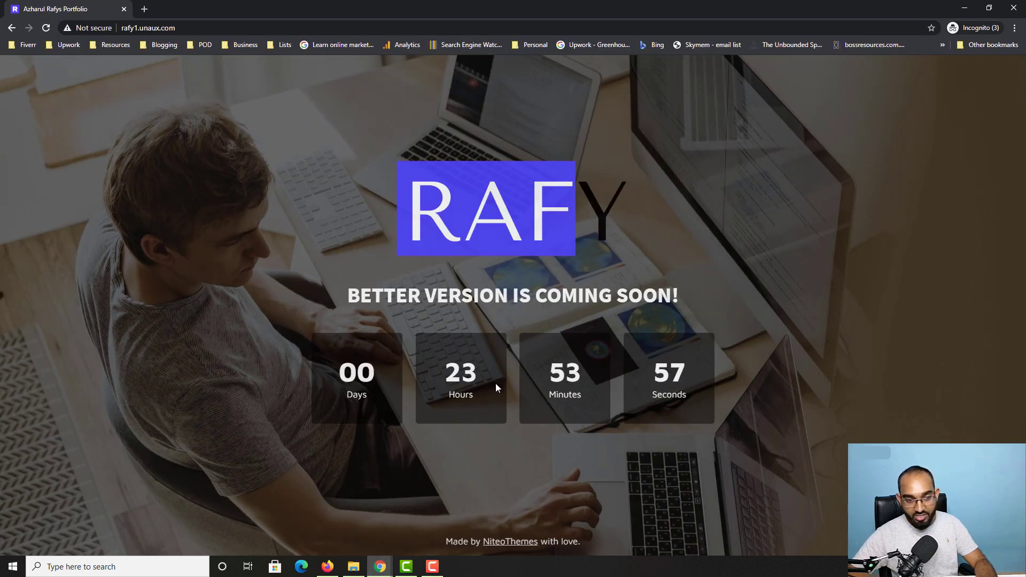
pyautogui.click(46, 28)
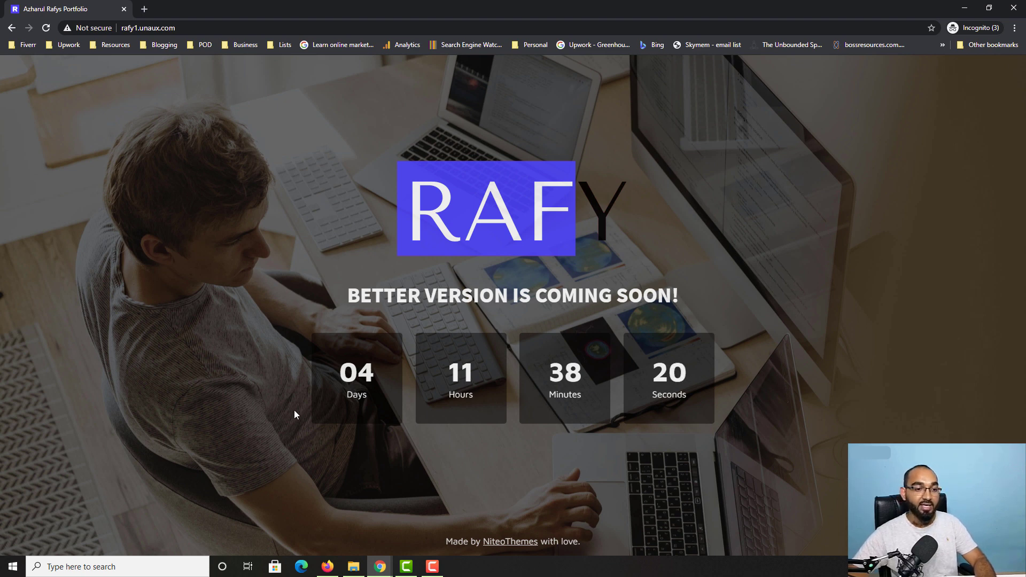
# Step: Return to the CMP settings and scroll to Countdown Timer Setup, rechecking the live page
pyautogui.moveTo(380, 566)
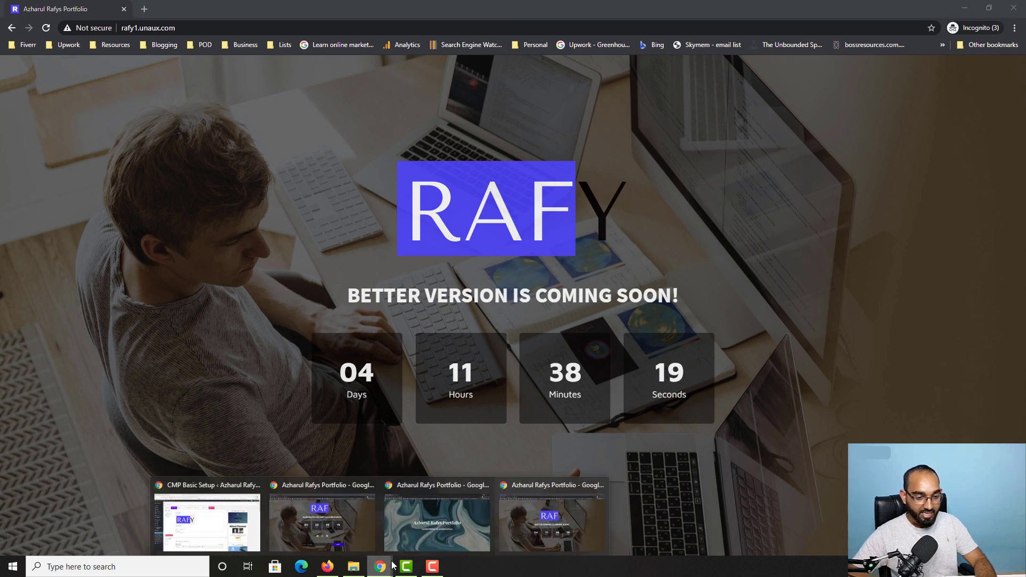
pyautogui.click(210, 526)
pyautogui.scroll(-15, 134, 408)
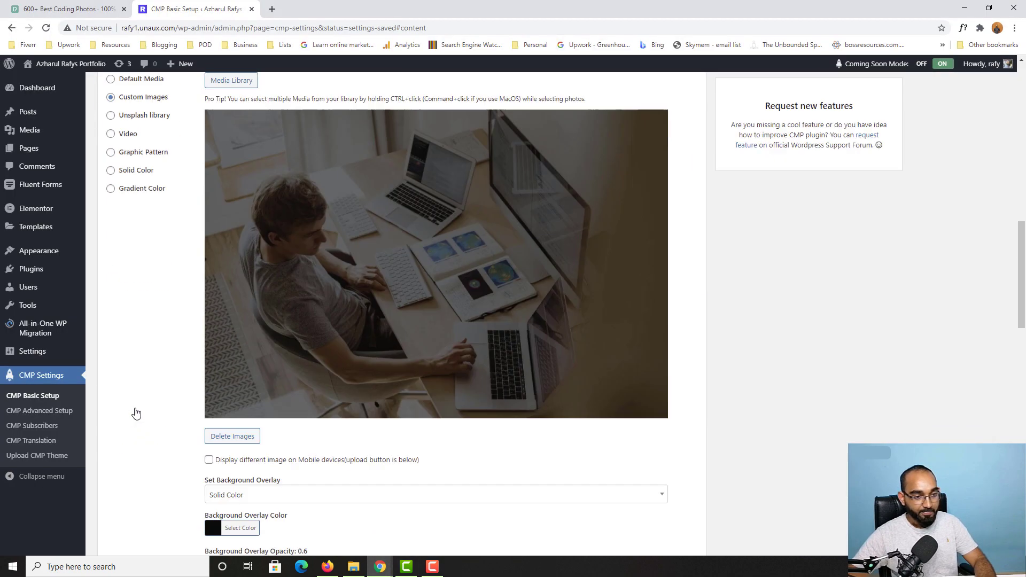
pyautogui.scroll(-7, 136, 412)
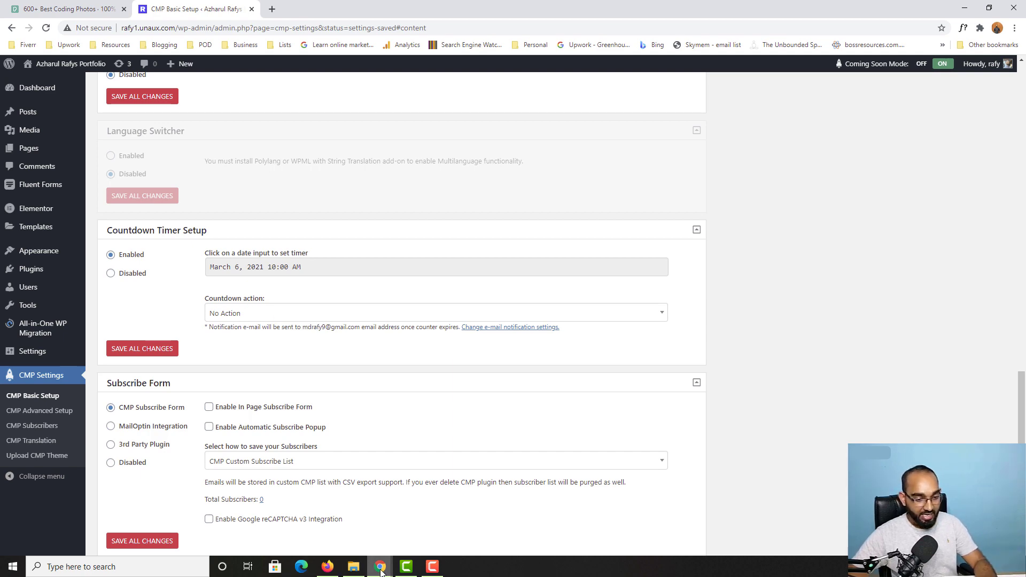
pyautogui.moveTo(381, 569)
pyautogui.click(482, 540)
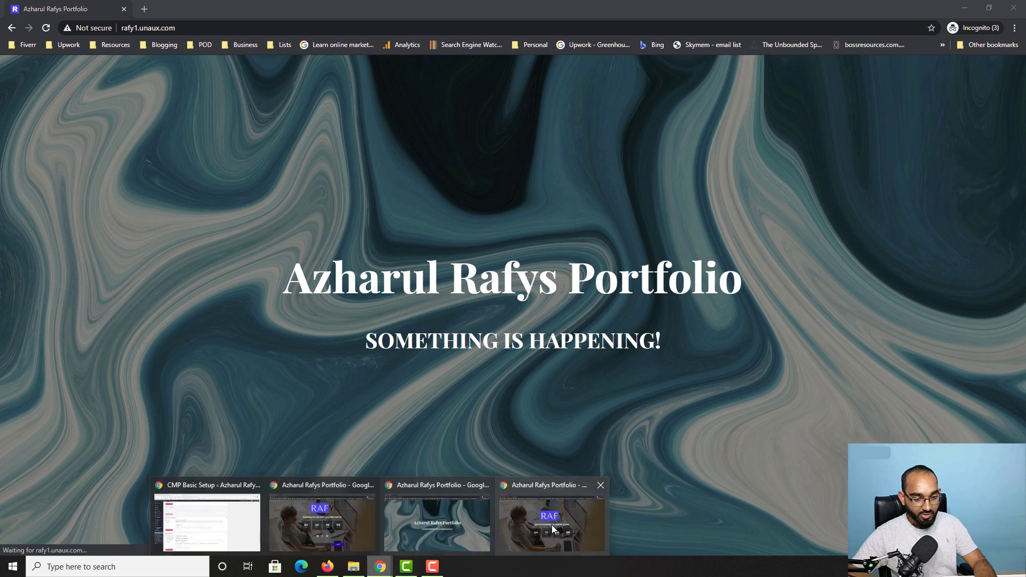
pyautogui.click(553, 529)
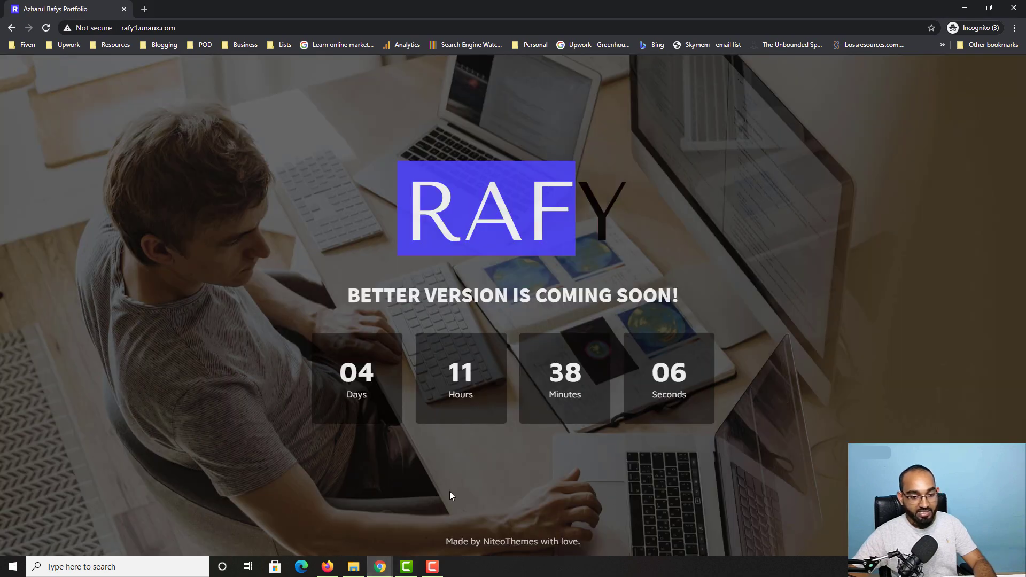
pyautogui.moveTo(384, 569)
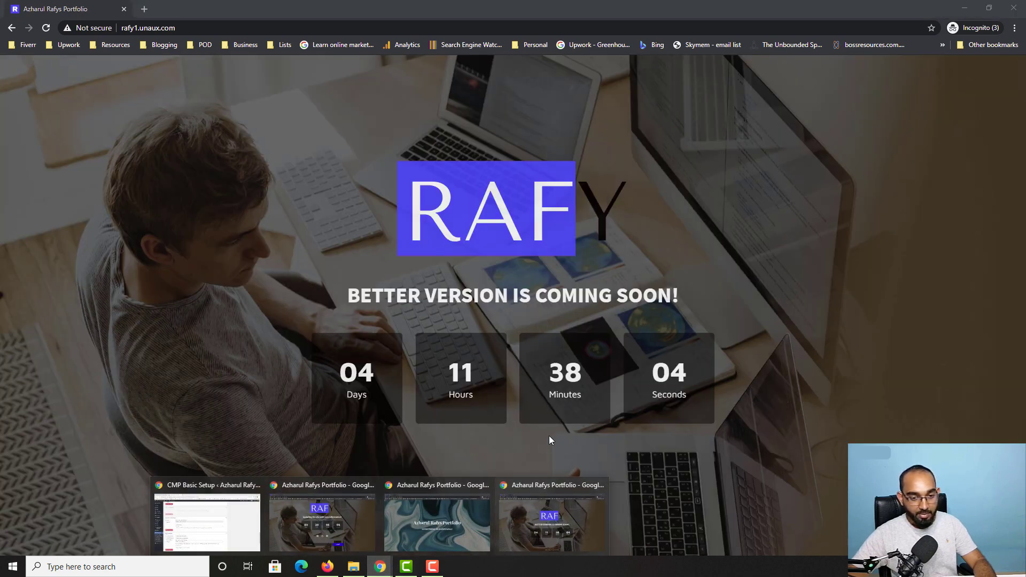
pyautogui.click(216, 534)
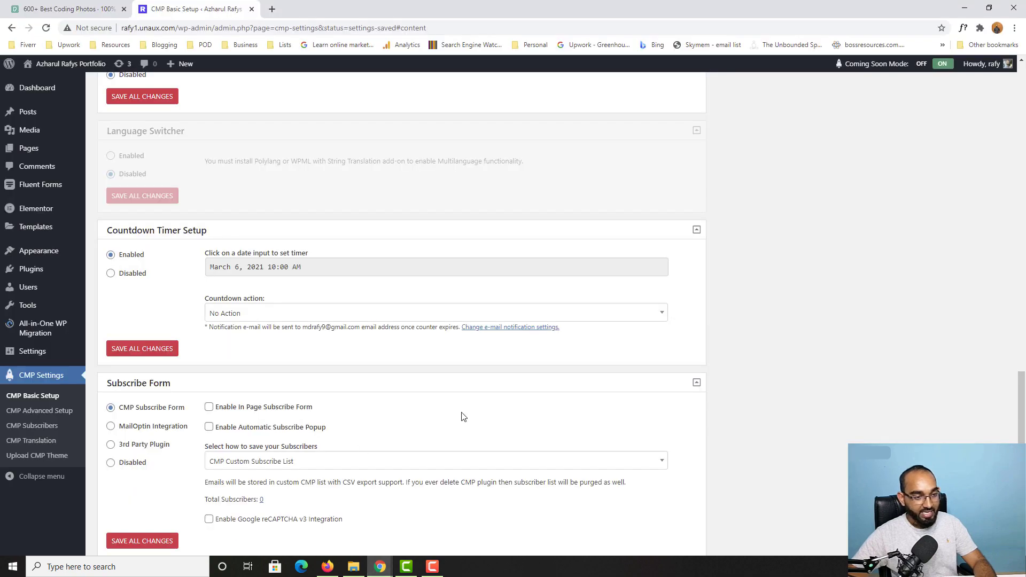
# Step: Set the Countdown action to 'Disable Coming Soon / Maintenance page' and save all changes
pyautogui.click(226, 318)
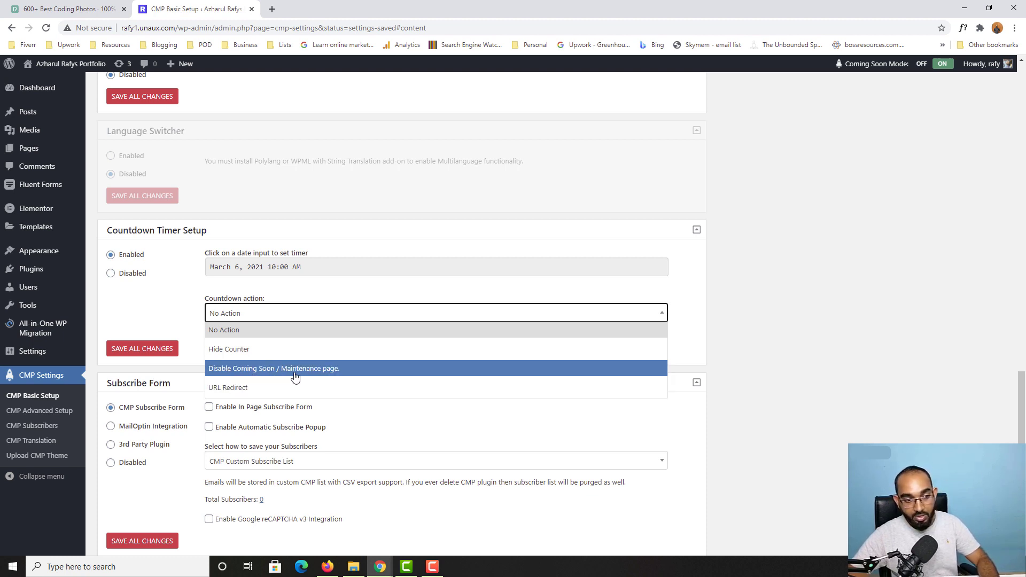
pyautogui.click(302, 374)
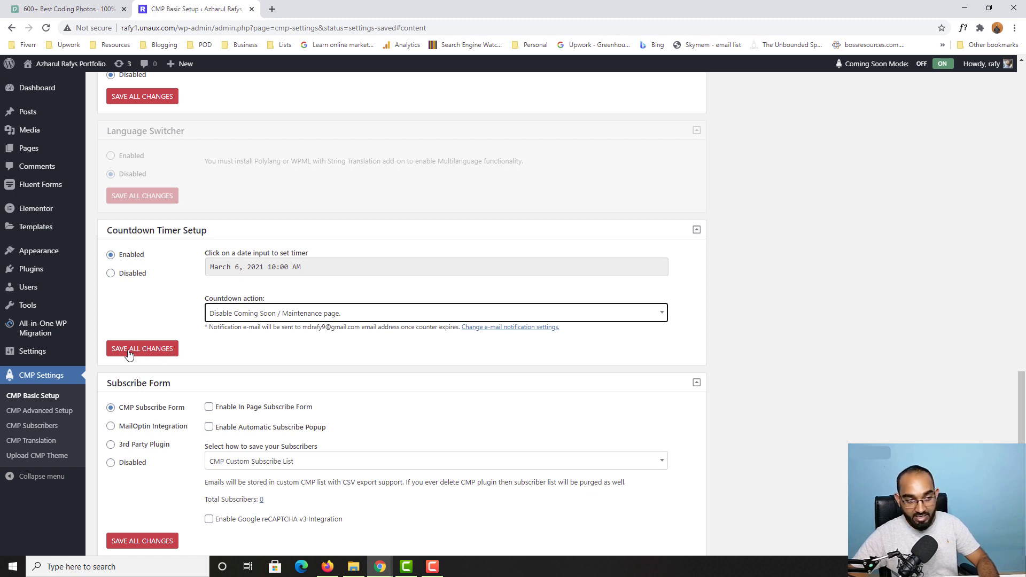
pyautogui.click(154, 354)
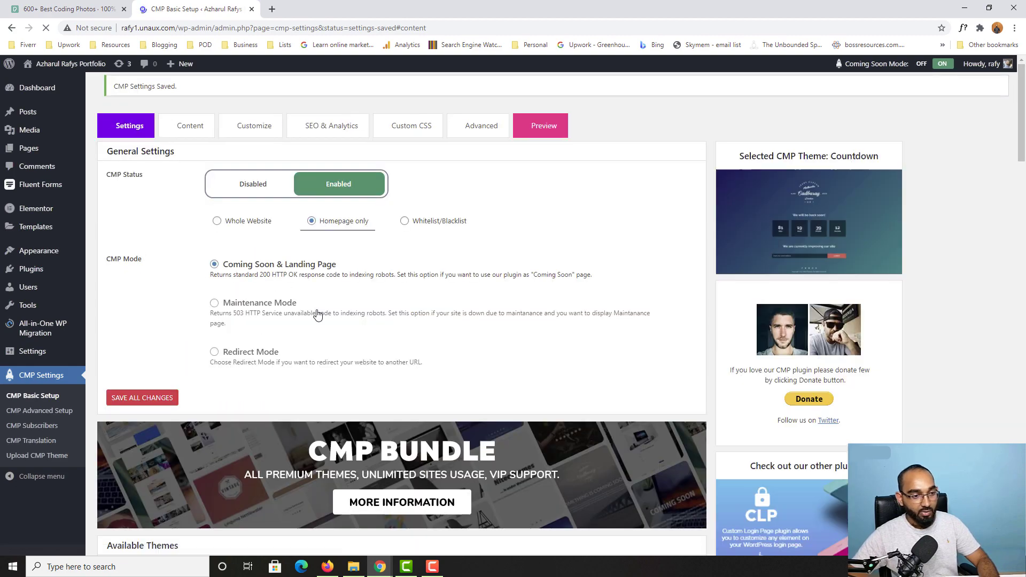
# Step: Tick 'Enable In Page Subscribe Form' under Subscribe Form and save all changes
pyautogui.scroll(-10, 317, 316)
pyautogui.scroll(-10, 309, 323)
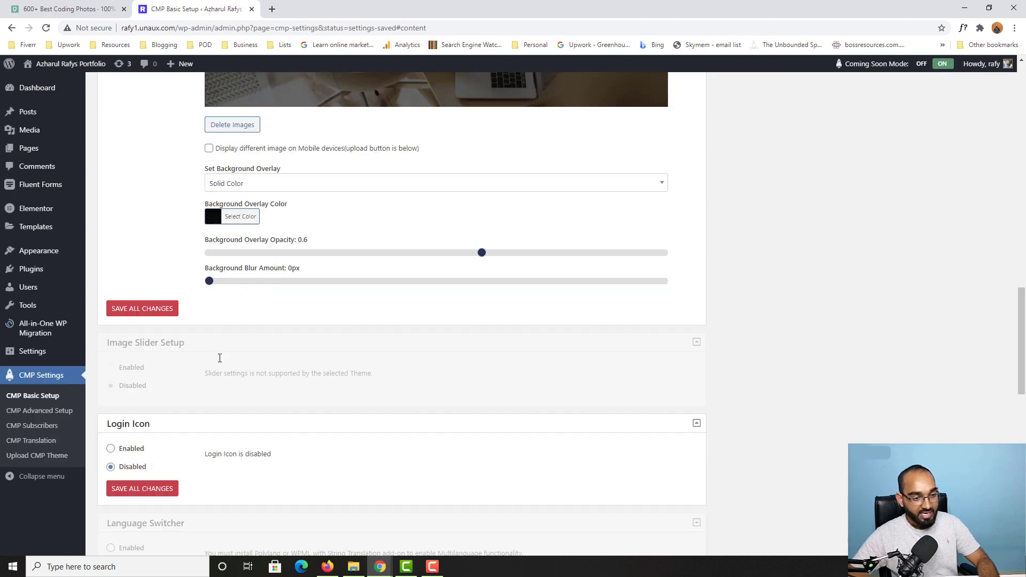
pyautogui.scroll(-9, 219, 357)
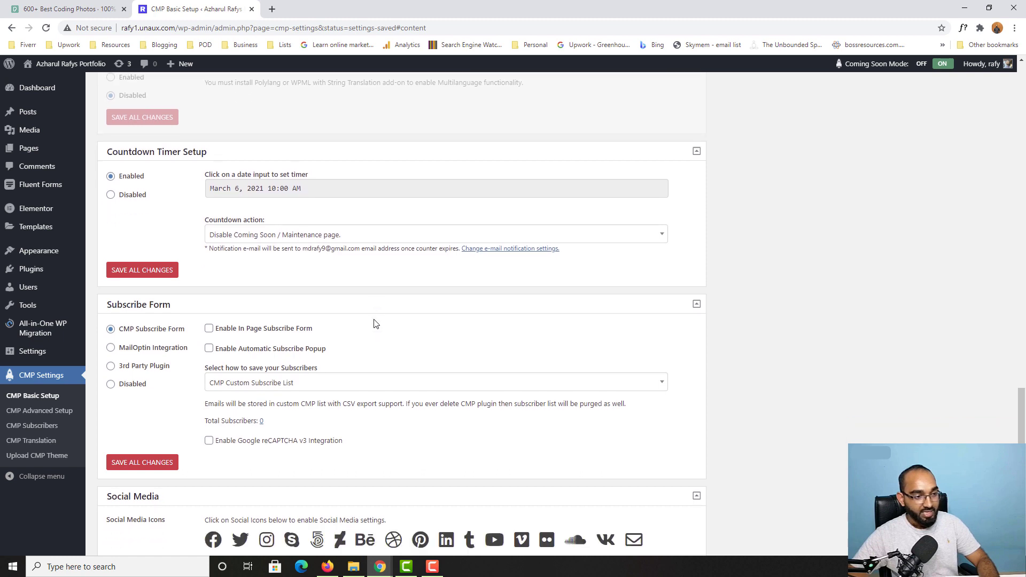
pyautogui.scroll(-2, 376, 323)
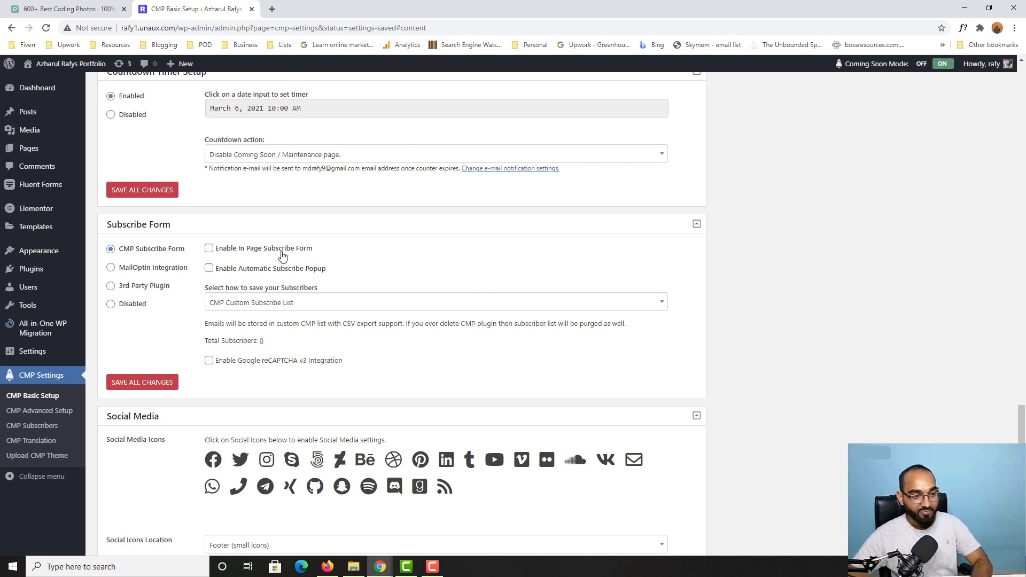
pyautogui.click(242, 251)
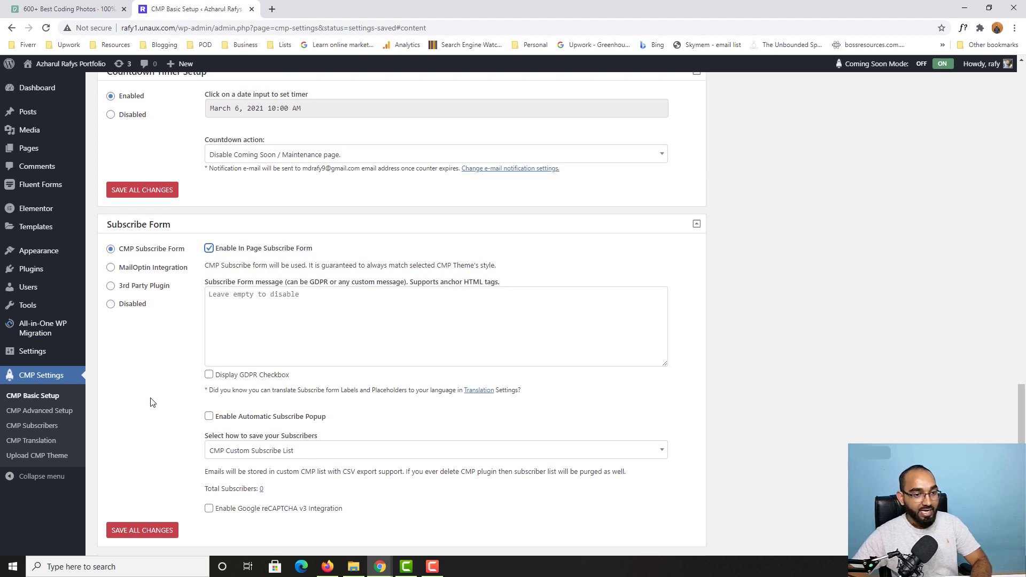
pyautogui.click(326, 295)
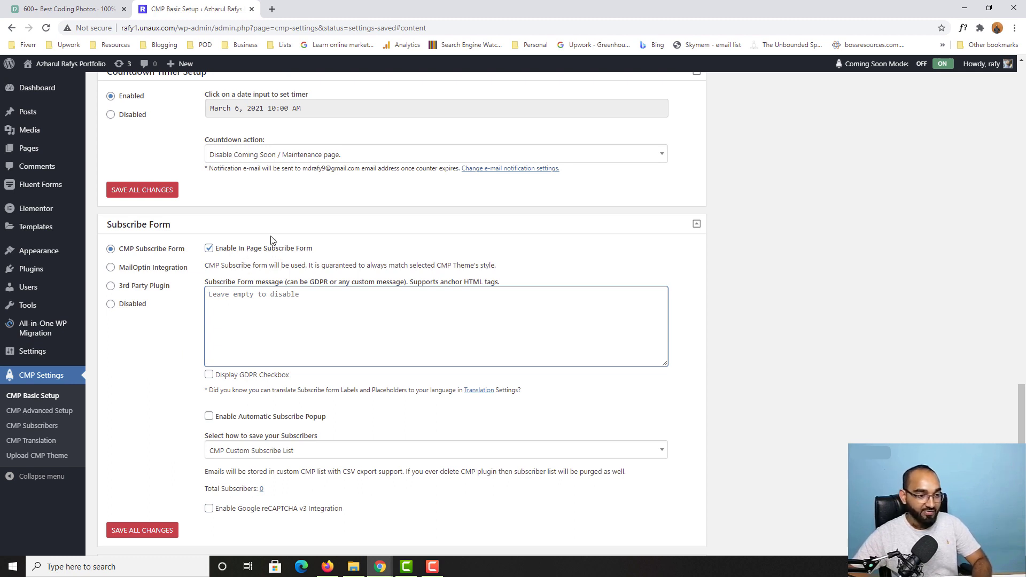
pyautogui.scroll(-2, 187, 373)
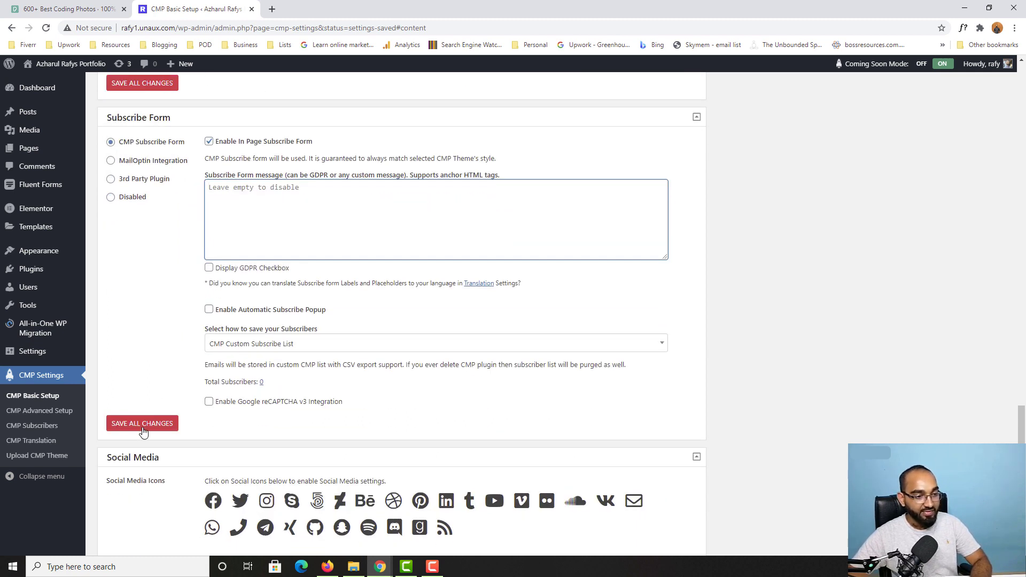
pyautogui.click(149, 430)
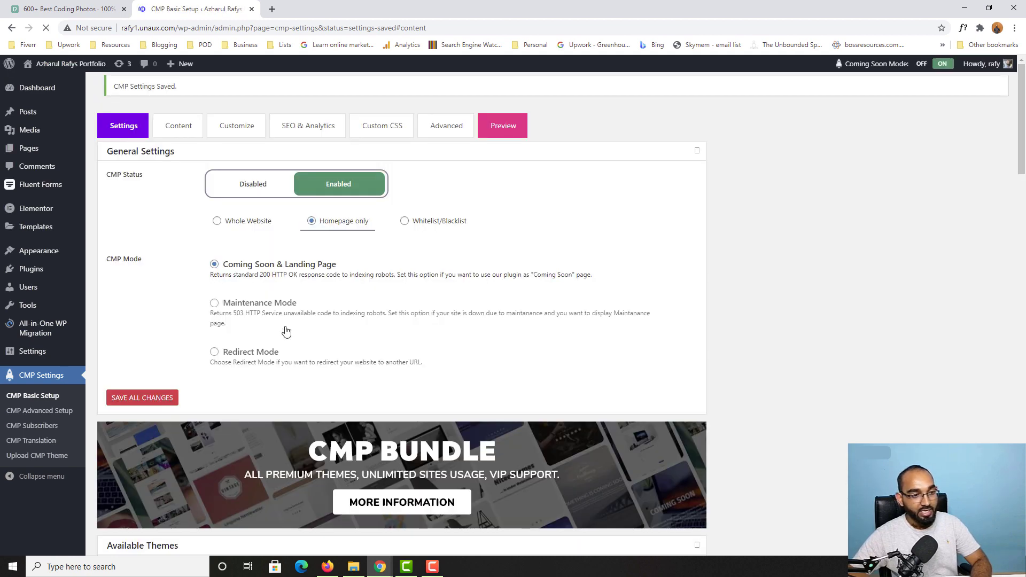
# Step: Reload the live coming-soon page in the incognito window to show the email field and Submit button
pyautogui.moveTo(380, 566)
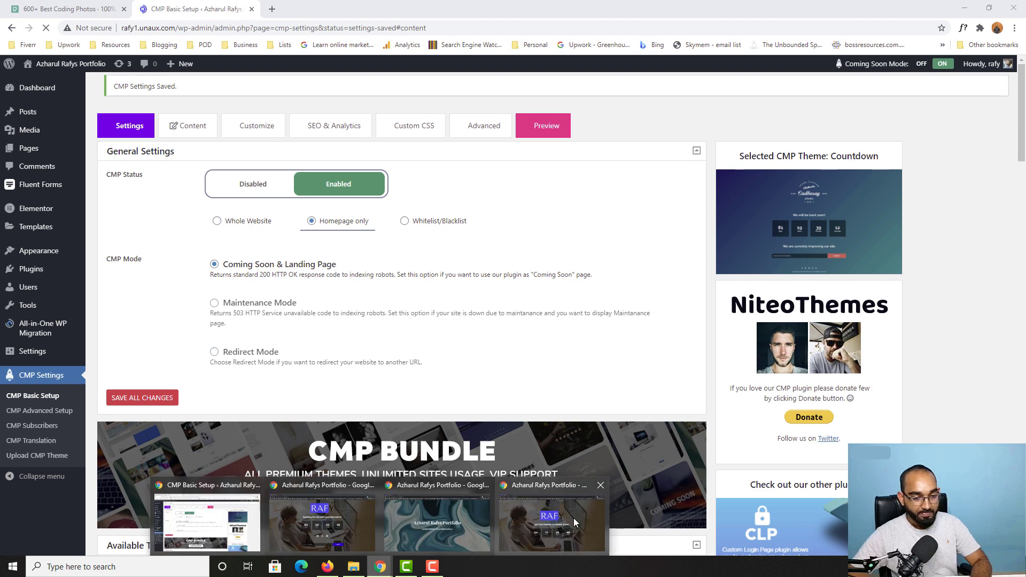
pyautogui.click(573, 517)
pyautogui.click(45, 29)
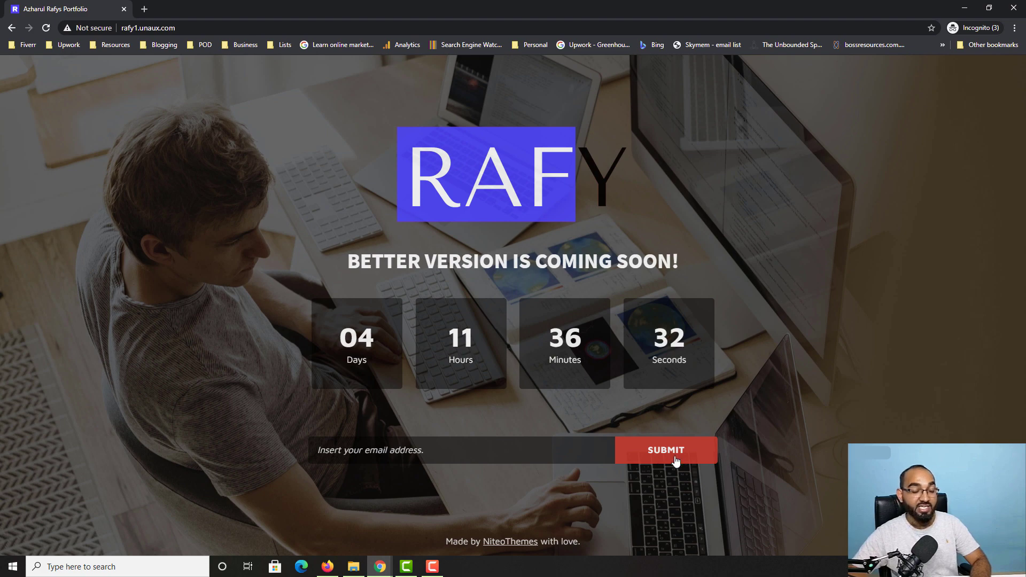
# Step: Glance at the live countdown page once more, then return to the CMP settings window
pyautogui.click(380, 567)
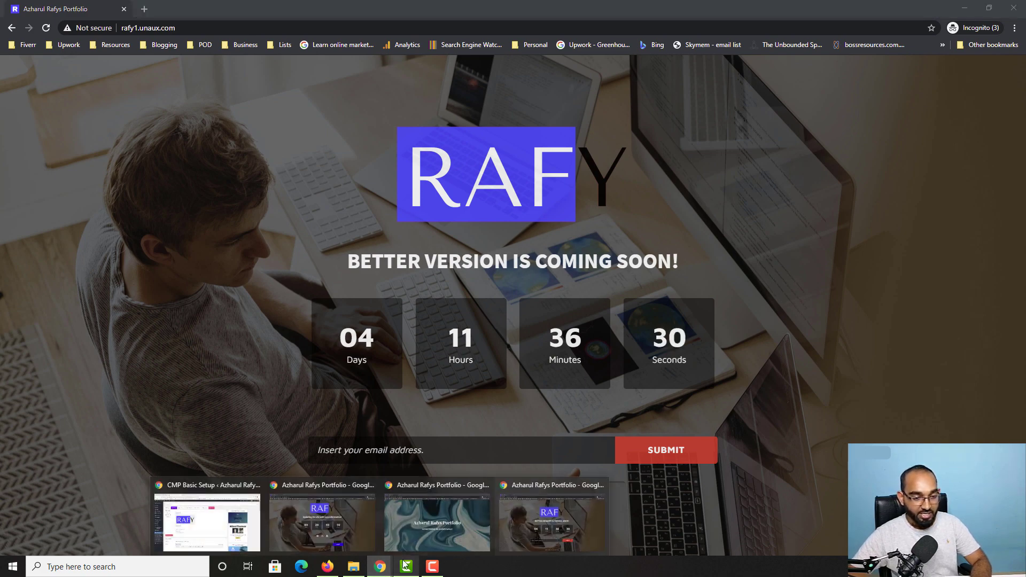
pyautogui.click(228, 540)
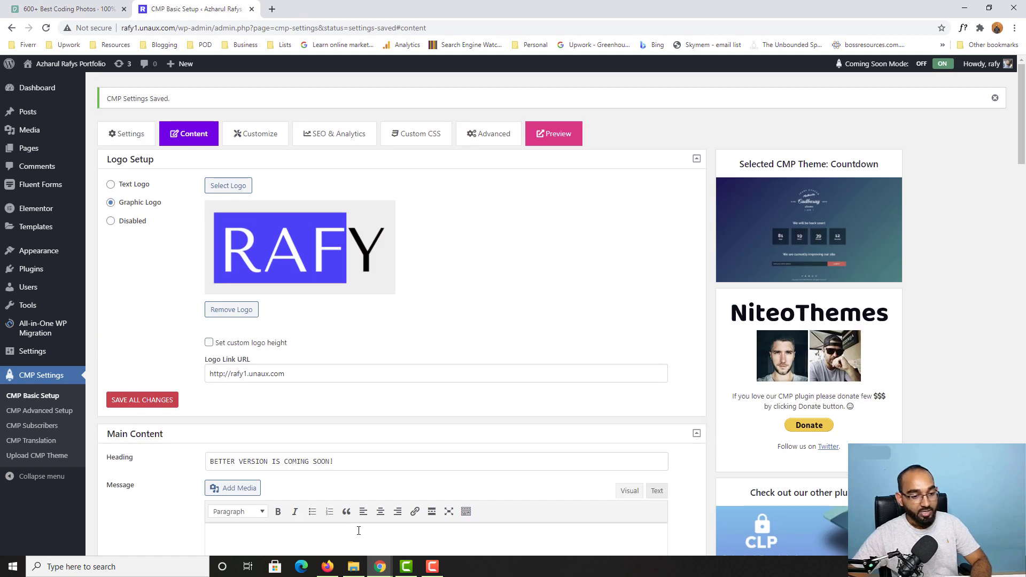
pyautogui.click(380, 566)
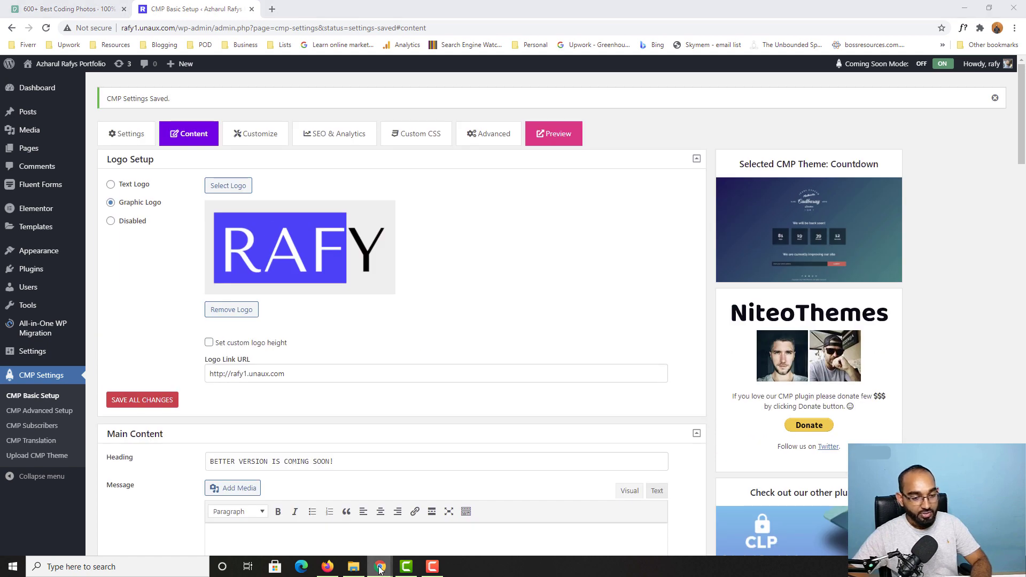
pyautogui.click(551, 530)
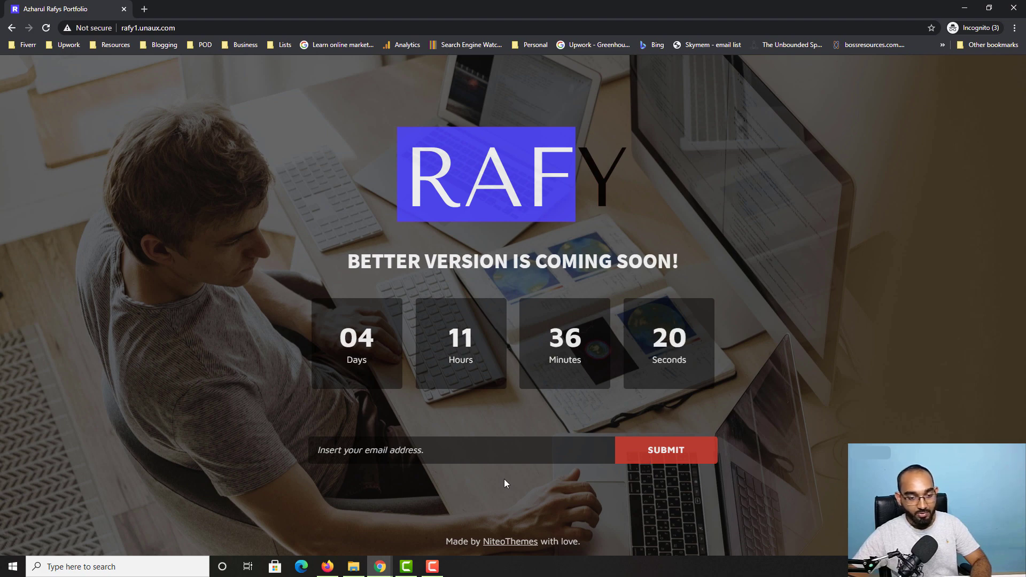
pyautogui.moveTo(380, 567)
pyautogui.click(214, 532)
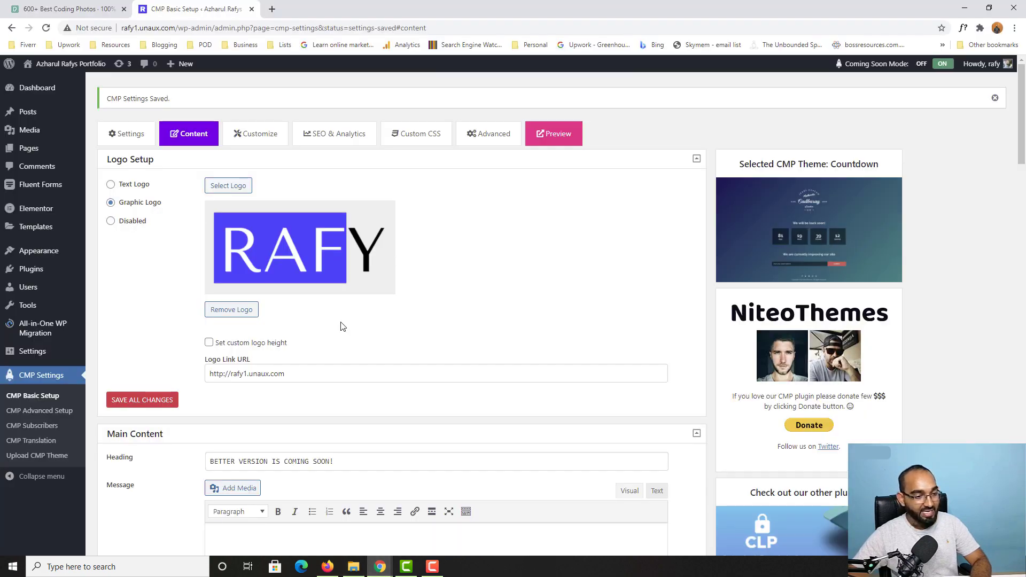
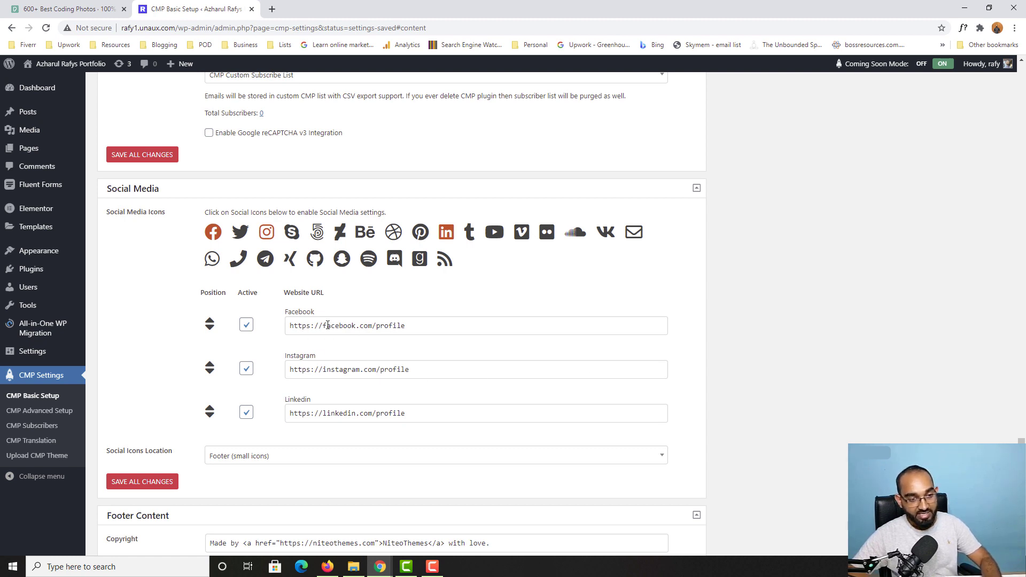
# Step: Replace 'profile' in the Facebook, Instagram and LinkedIn URLs with the owner's profile handle
pyautogui.doubleClick(399, 327)
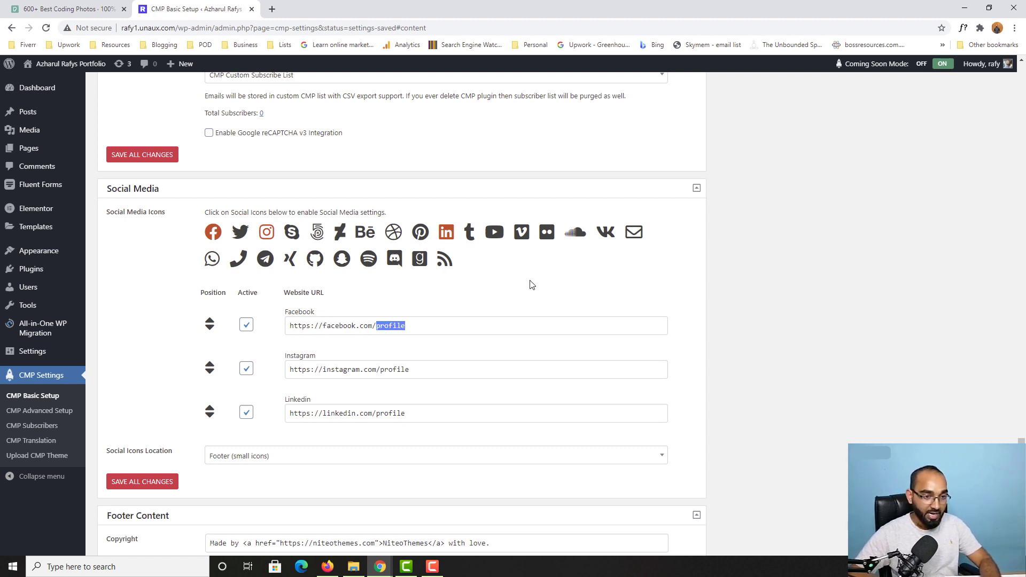
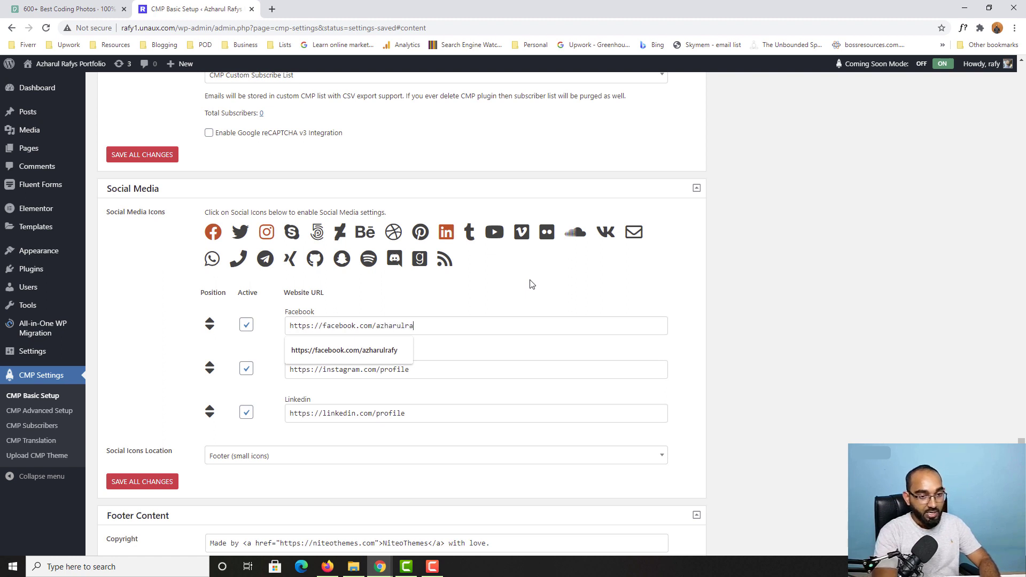
pyautogui.doubleClick(408, 369)
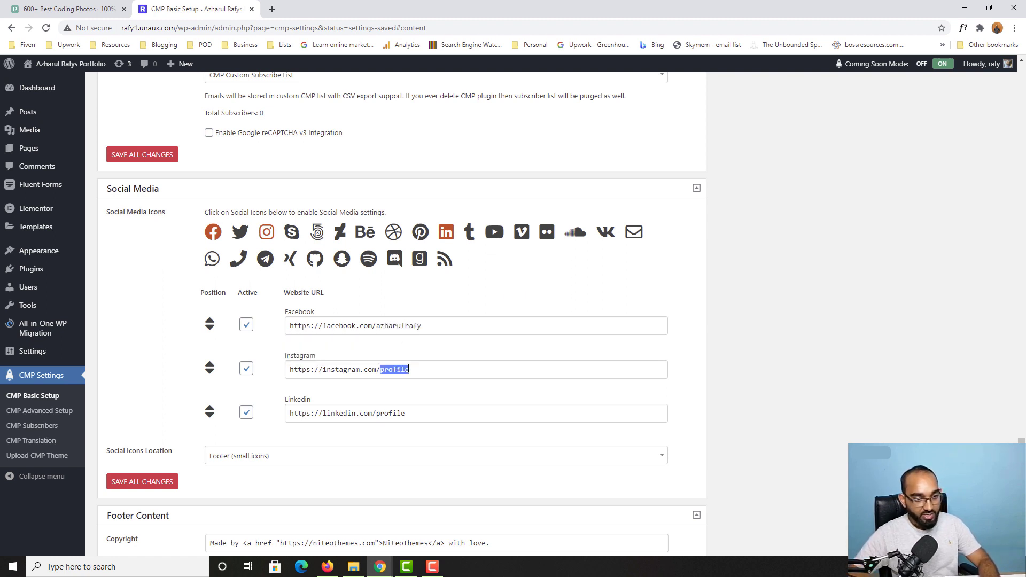
pyautogui.press('BackSpace')
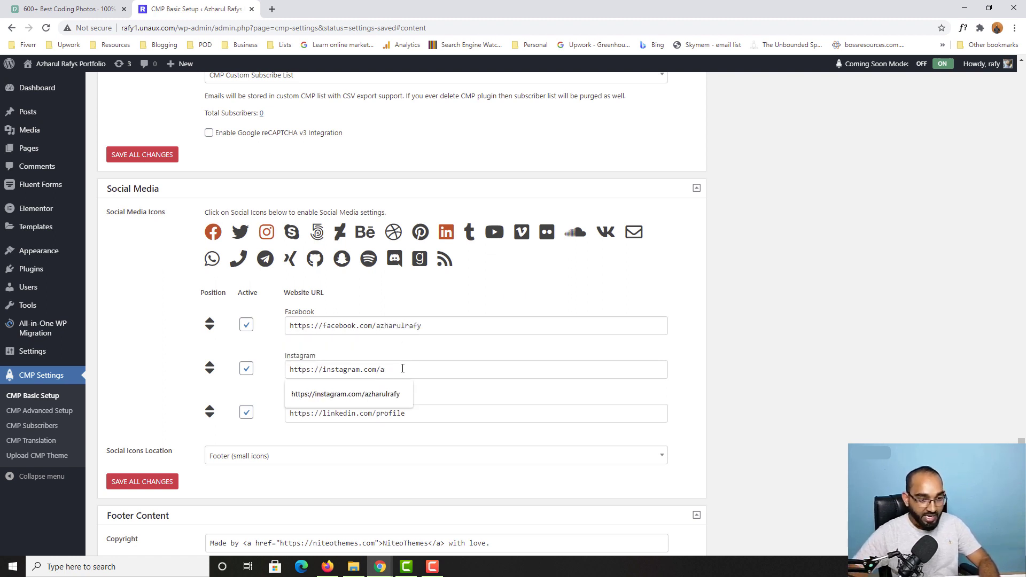
pyautogui.click(391, 399)
pyautogui.doubleClick(390, 413)
pyautogui.press('BackSpace')
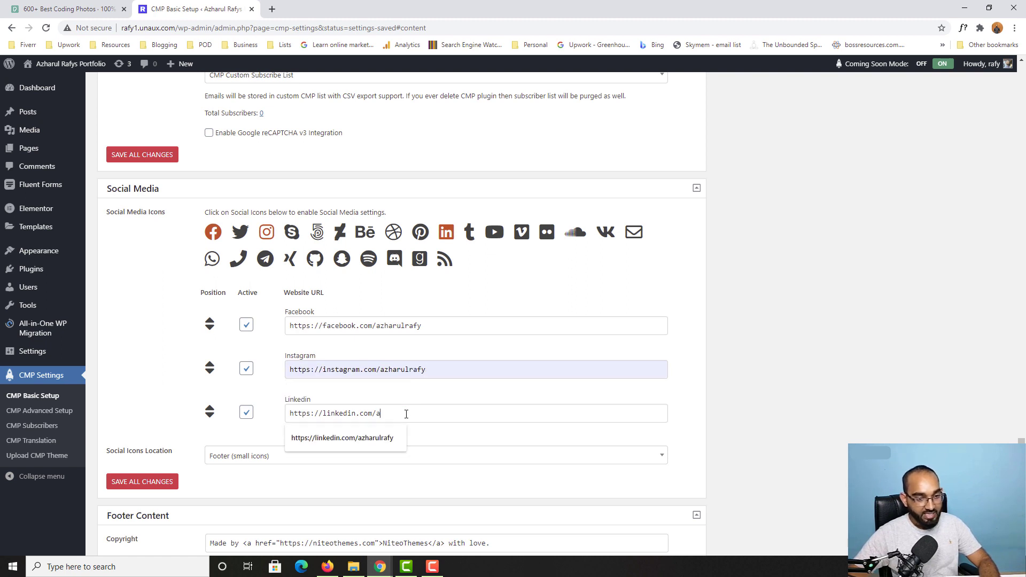
pyautogui.click(371, 439)
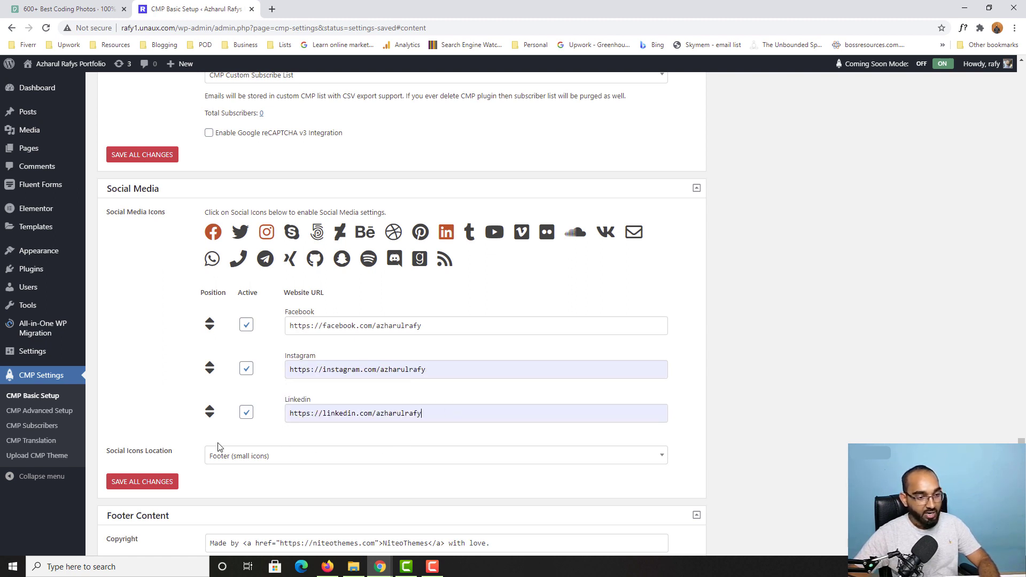
pyautogui.scroll(-1, 201, 436)
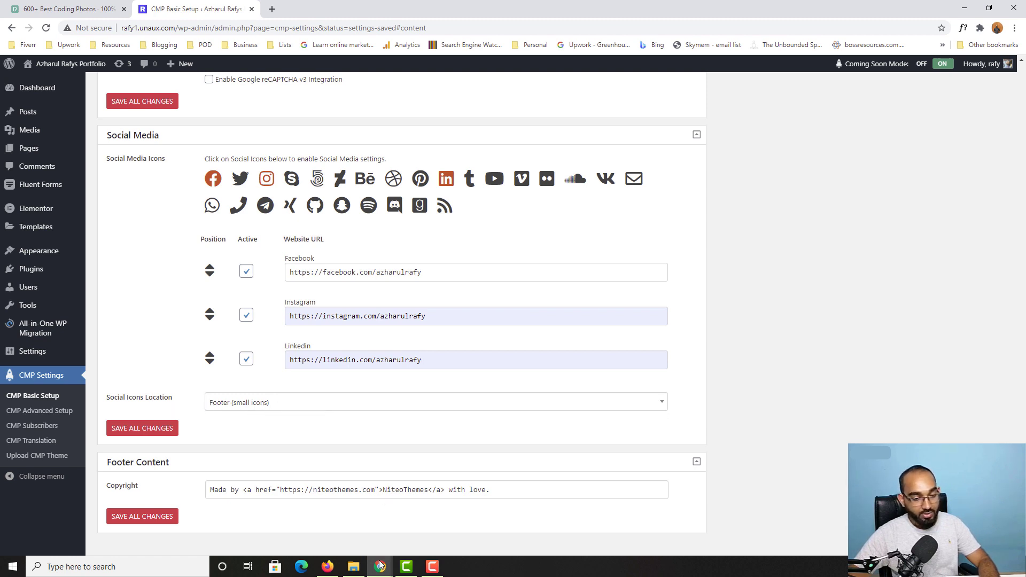
# Step: Save all changes to the social media link settings
pyautogui.moveTo(380, 565)
pyautogui.click(471, 500)
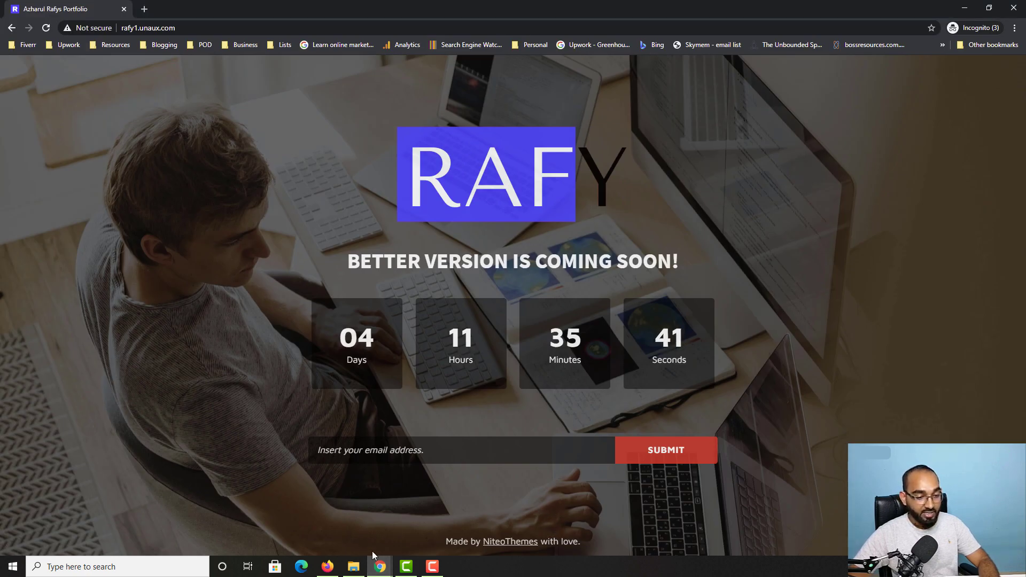
pyautogui.moveTo(380, 565)
pyautogui.click(206, 513)
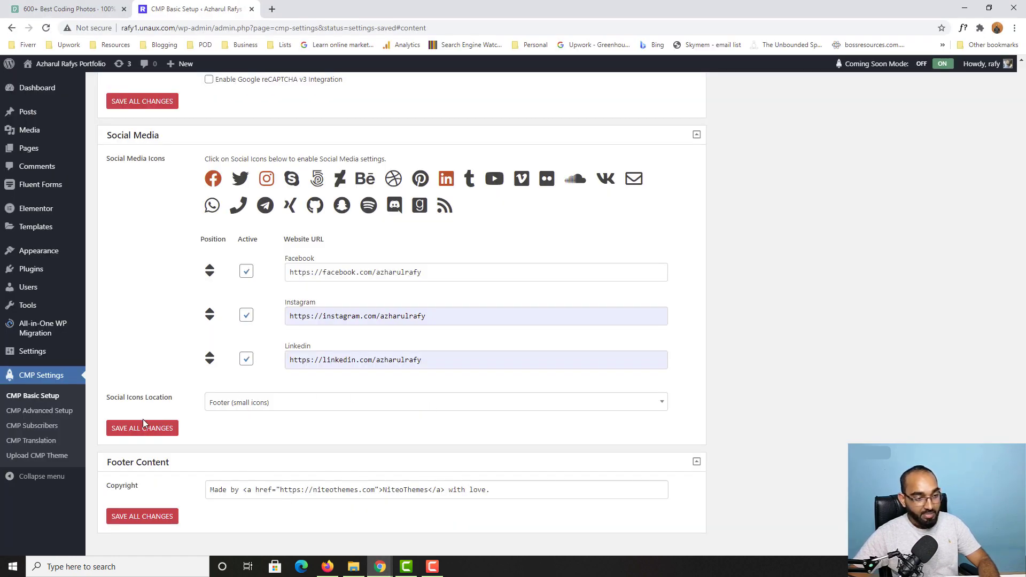
pyautogui.click(150, 434)
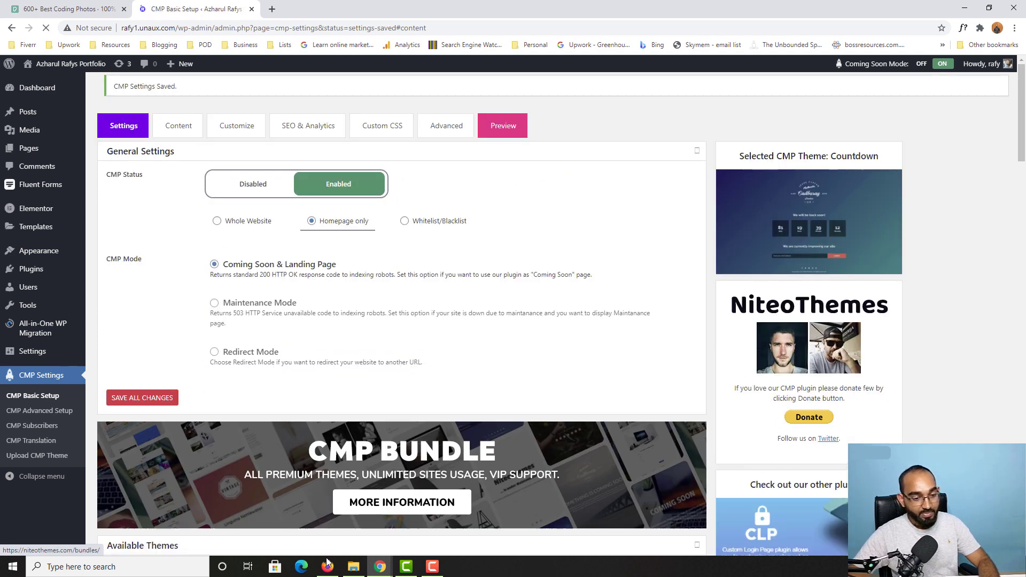
# Step: Check the small social icons in the live page footer, then return to CMP settings
pyautogui.moveTo(384, 568)
pyautogui.click(326, 521)
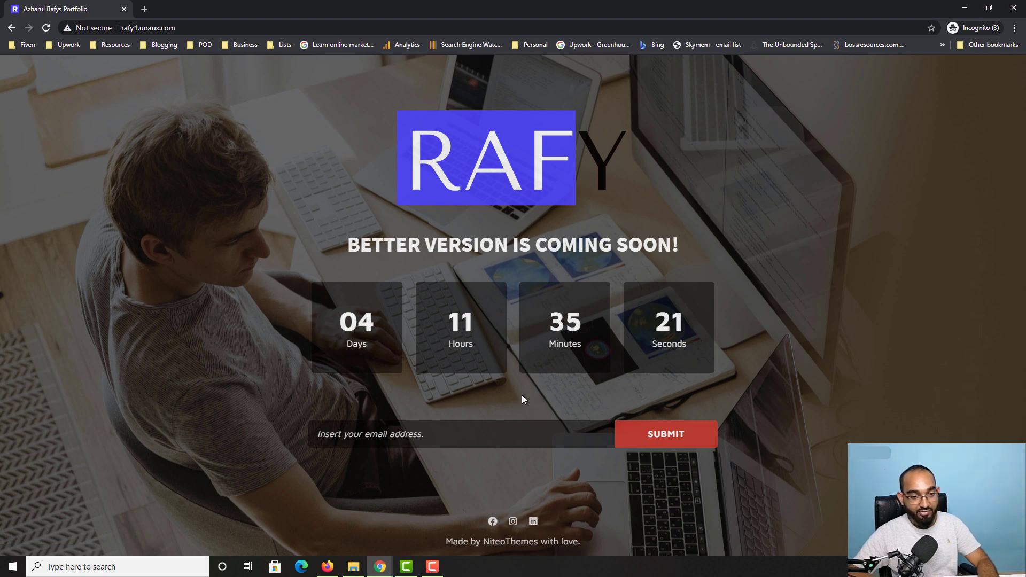
pyautogui.moveTo(380, 566)
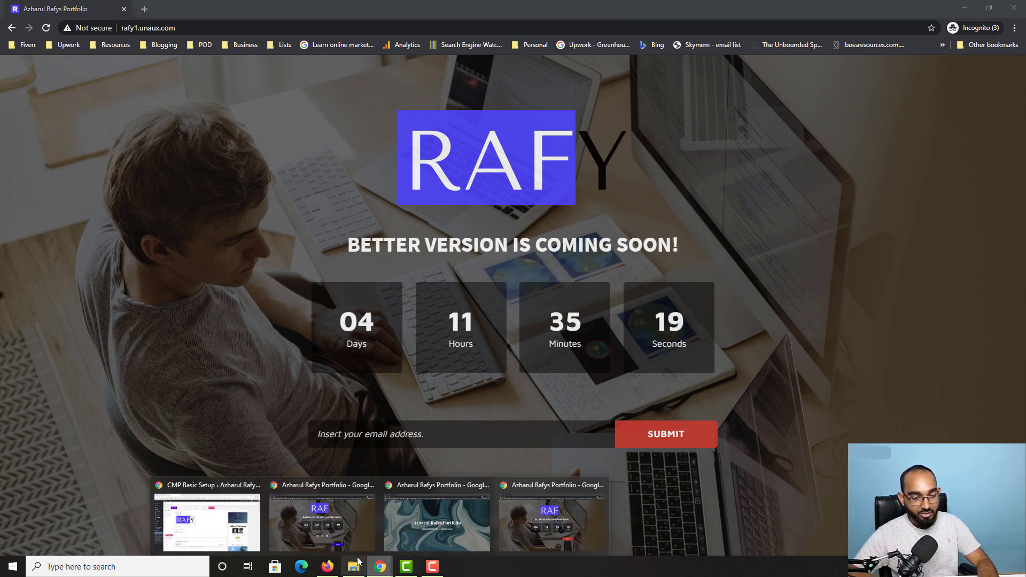
pyautogui.click(231, 528)
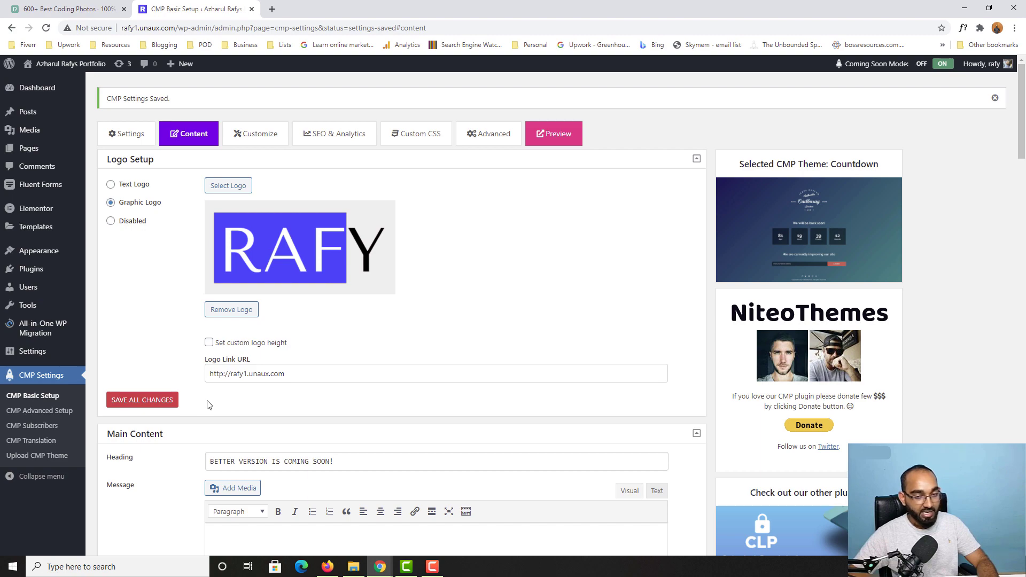
# Step: Set Social Icons Location to 'Below Content (big icons)' and save all changes
pyautogui.scroll(-20, 209, 405)
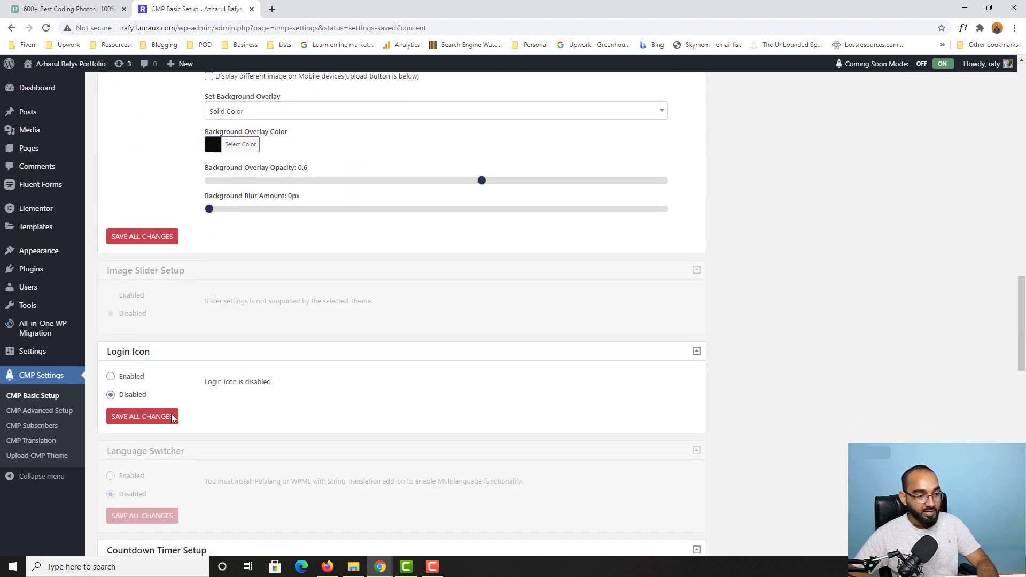
pyautogui.scroll(-15, 171, 414)
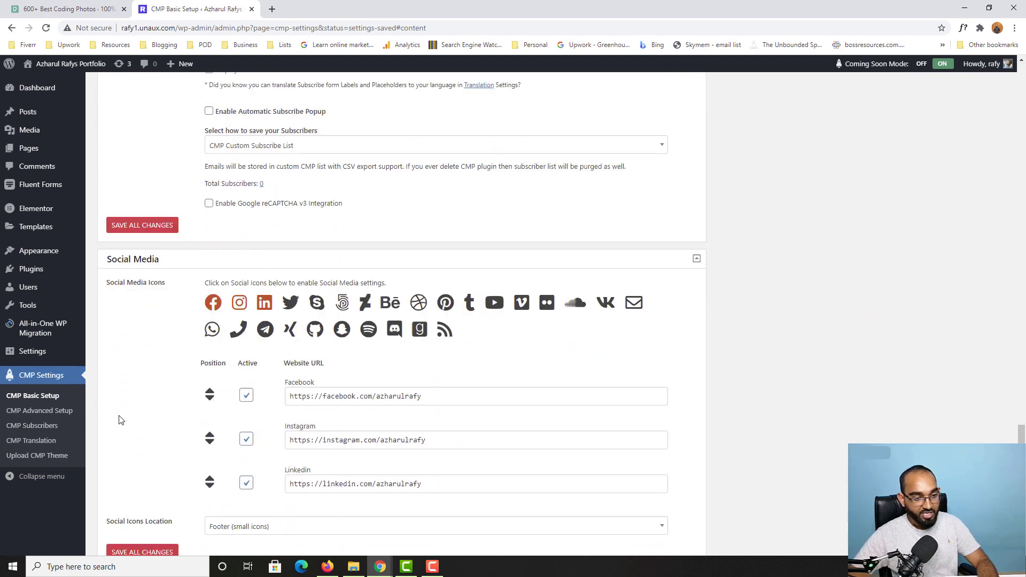
pyautogui.scroll(-3, 119, 420)
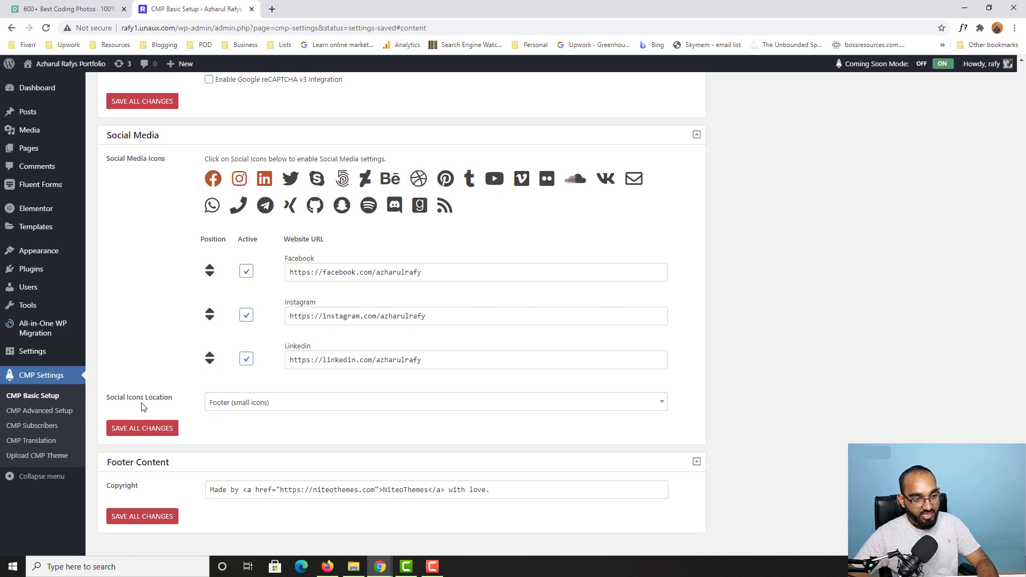
pyautogui.click(259, 404)
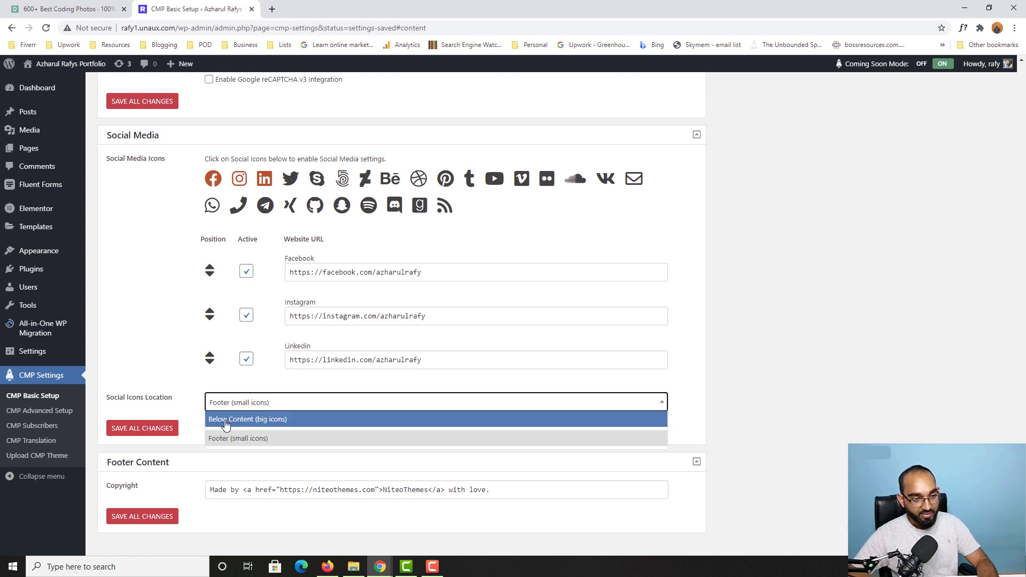
pyautogui.click(295, 423)
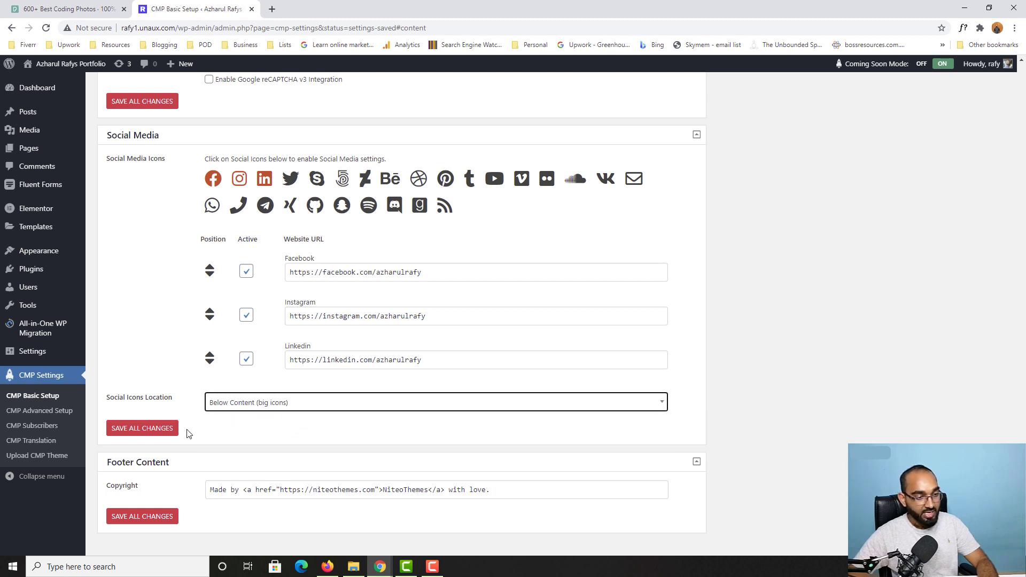
pyautogui.click(138, 438)
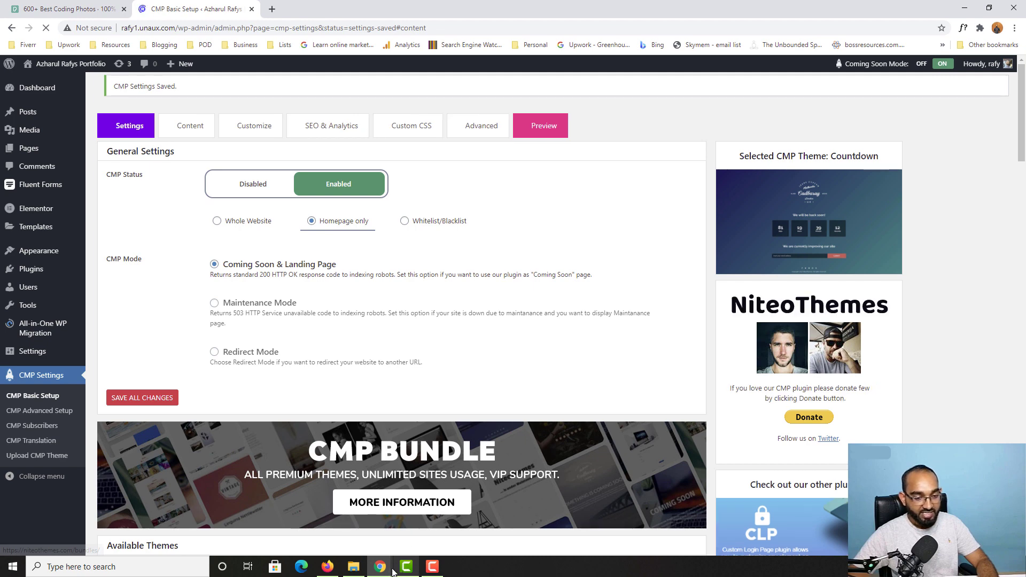
# Step: Reload the live coming-soon page in the incognito window
pyautogui.moveTo(392, 570)
pyautogui.click(543, 530)
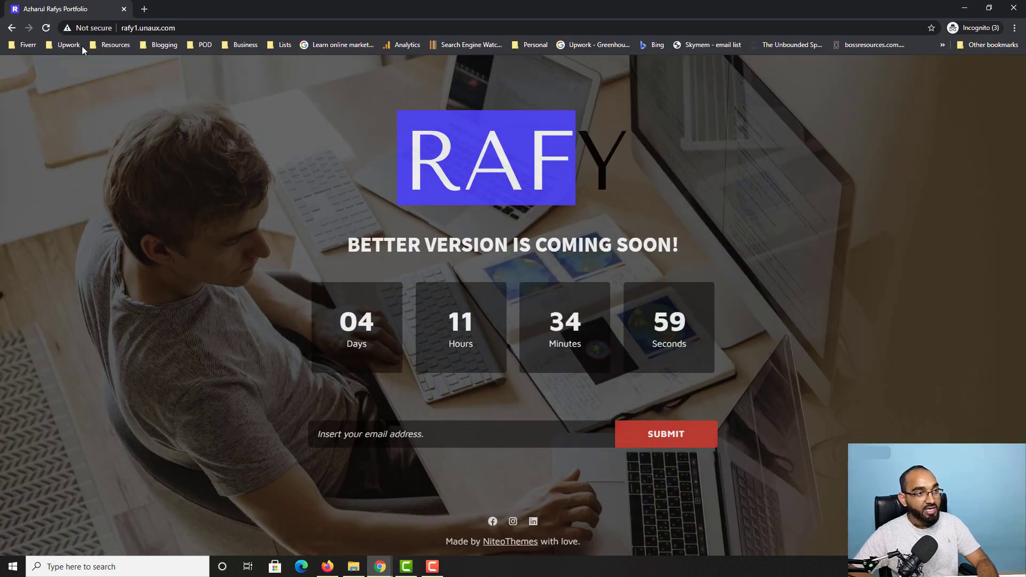
pyautogui.click(46, 28)
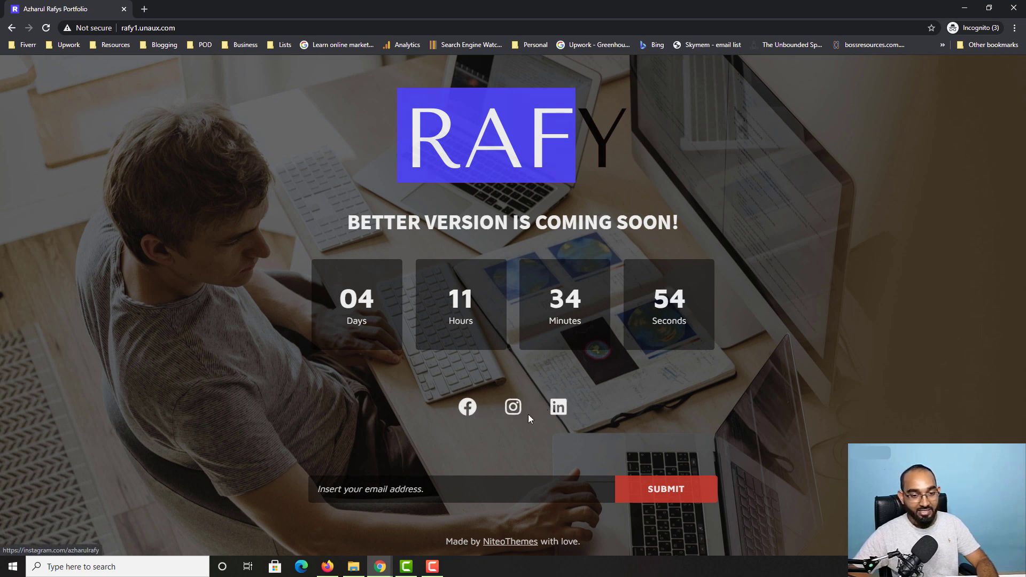
# Step: Test the big Facebook and Instagram icons' links, then close the Instagram tab
pyautogui.click(466, 409)
pyautogui.click(75, 8)
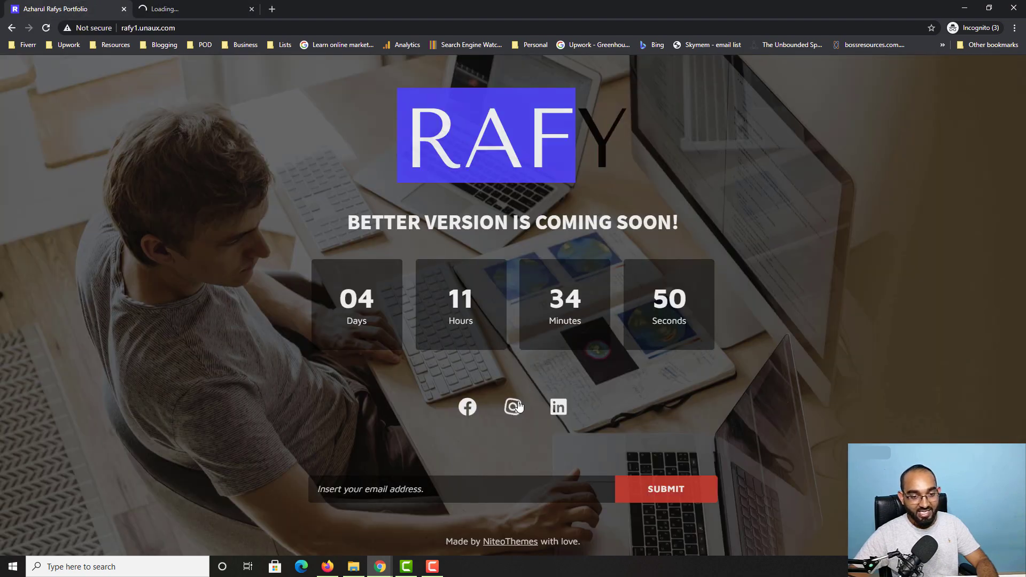
pyautogui.click(514, 406)
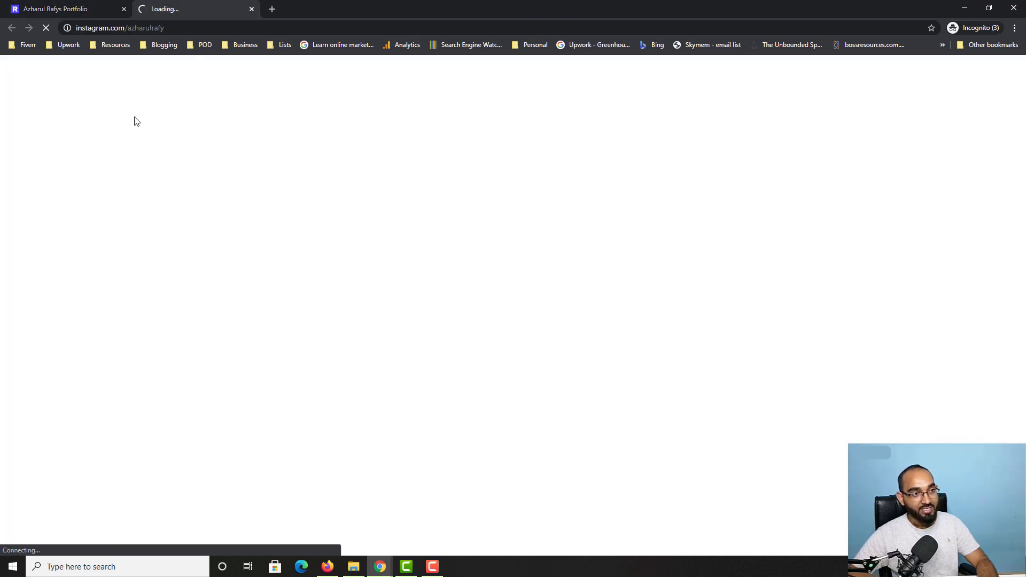
pyautogui.click(149, 26)
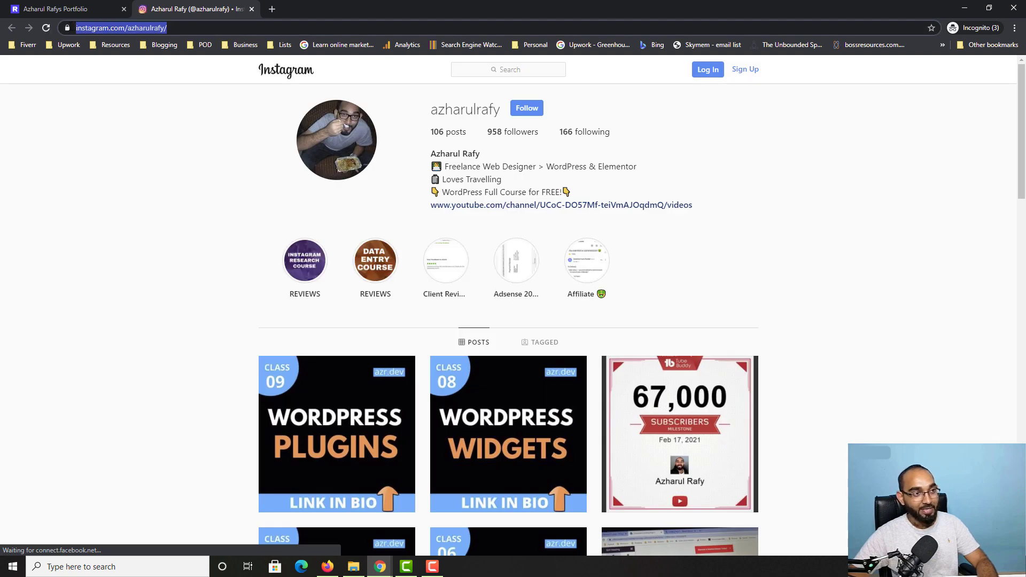
pyautogui.click(251, 9)
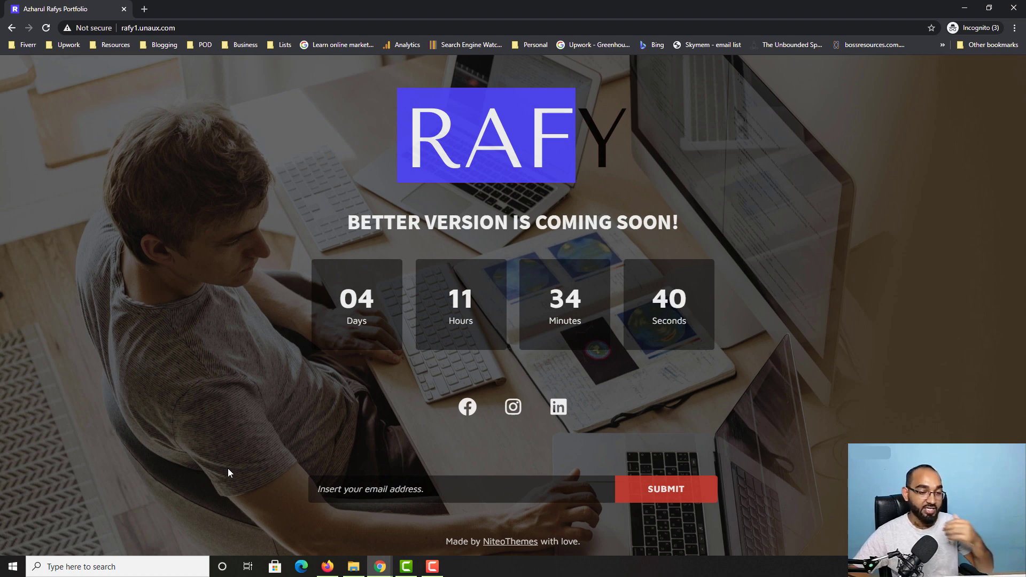
# Step: Scroll CMP settings to Footer Content and compare it with the live page's footer
pyautogui.moveTo(380, 566)
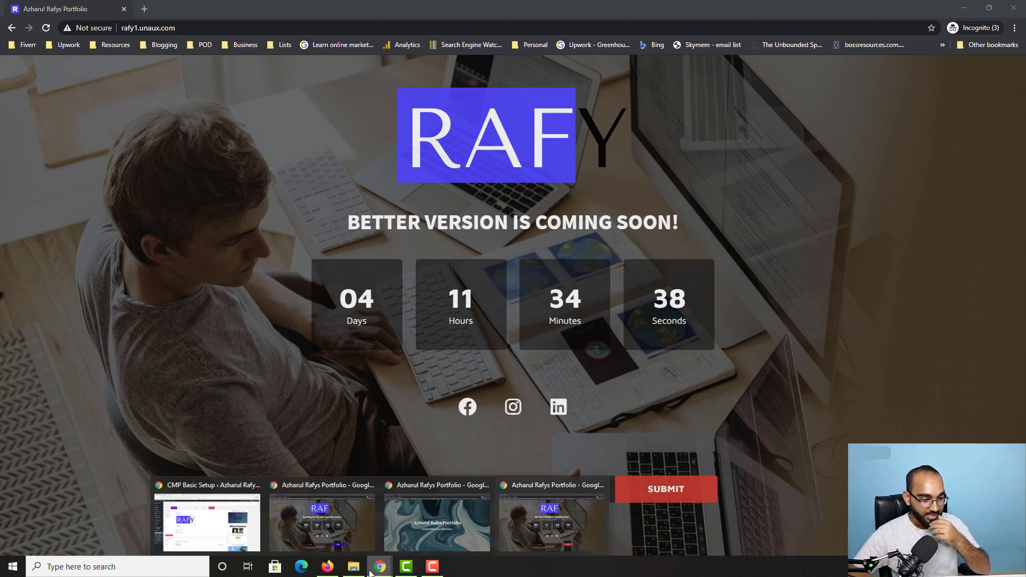
pyautogui.click(209, 518)
pyautogui.scroll(-20, 254, 412)
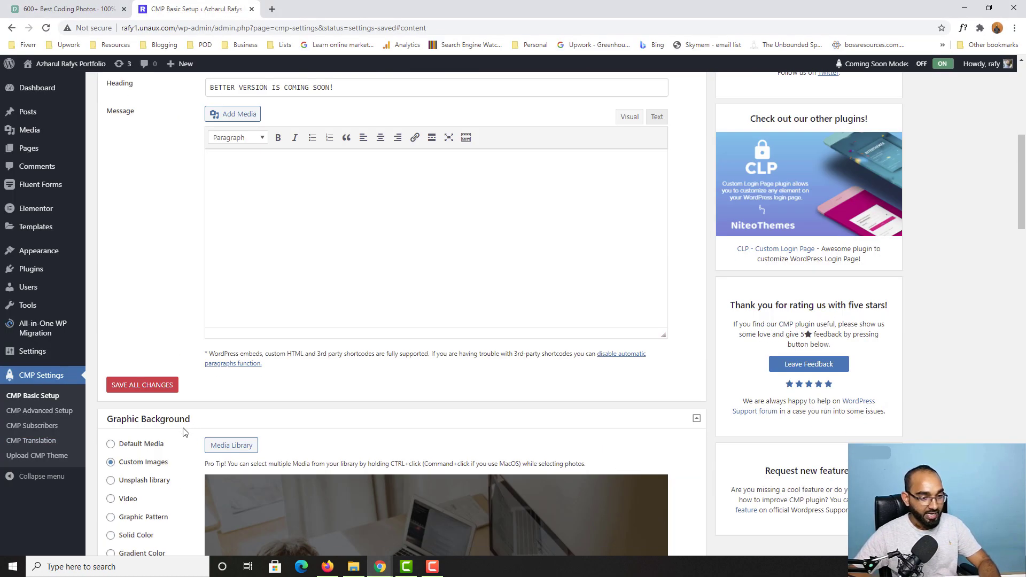
pyautogui.scroll(-14, 172, 438)
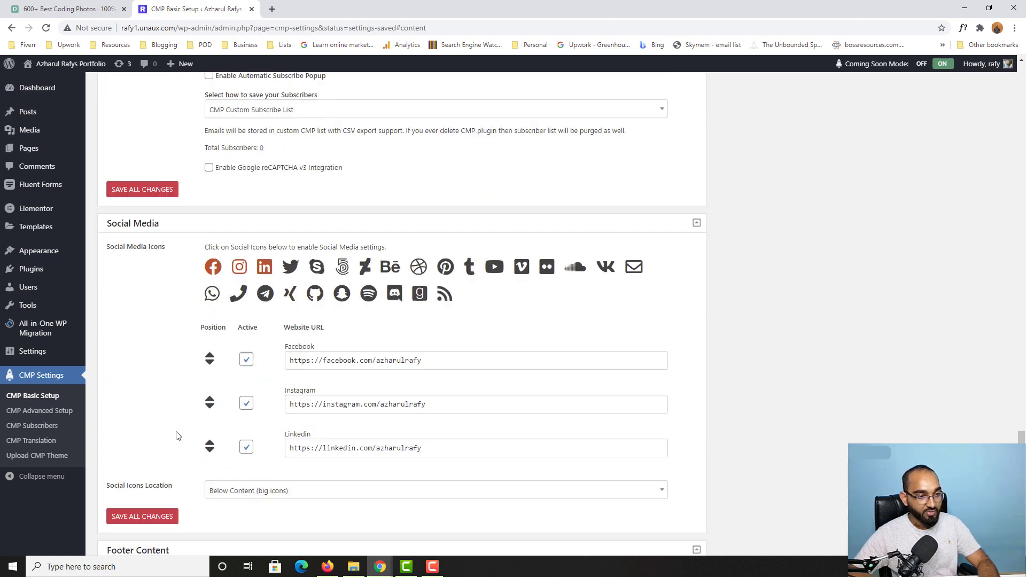
pyautogui.moveTo(380, 567)
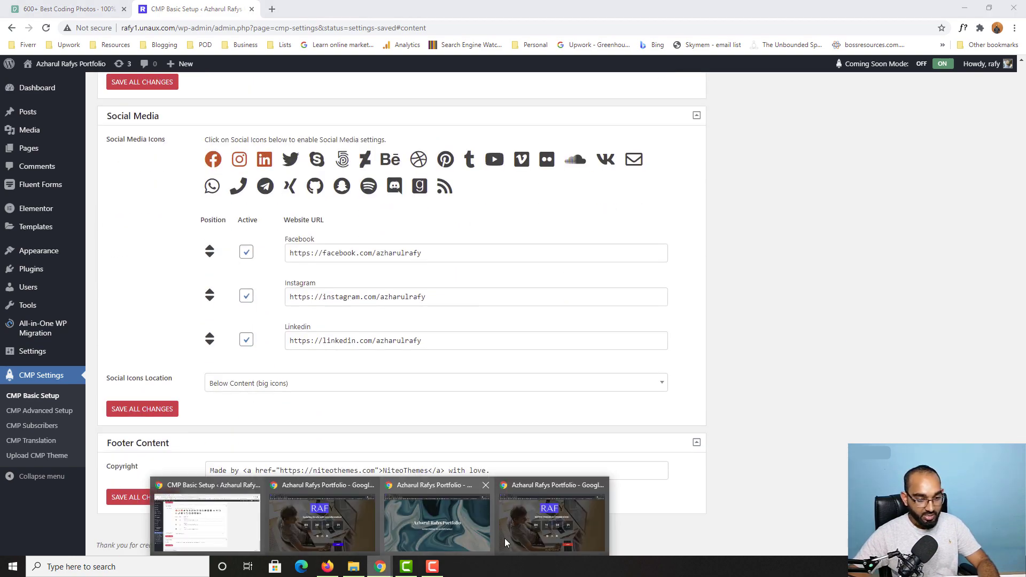
pyautogui.click(508, 535)
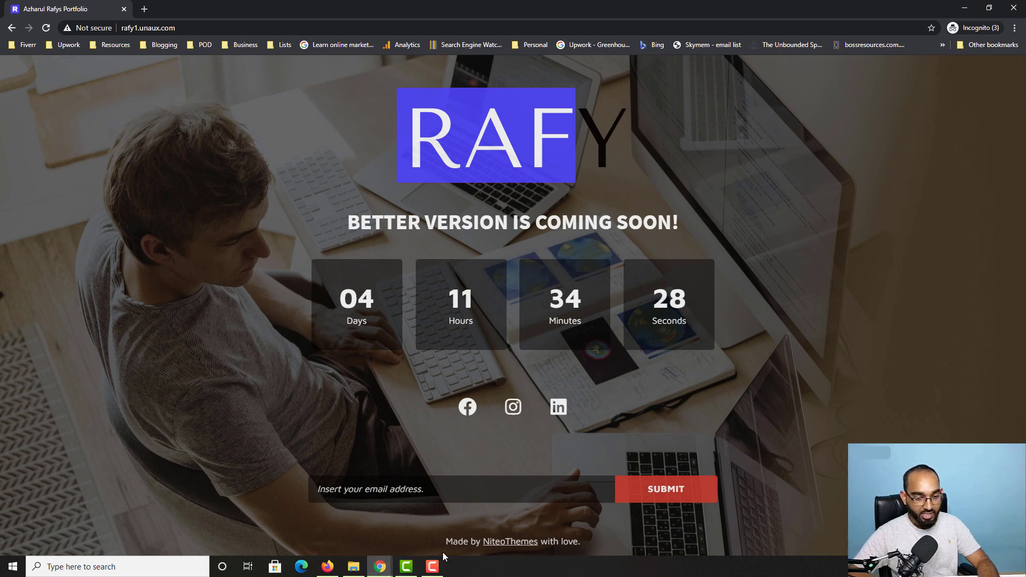
pyautogui.moveTo(380, 566)
pyautogui.click(205, 515)
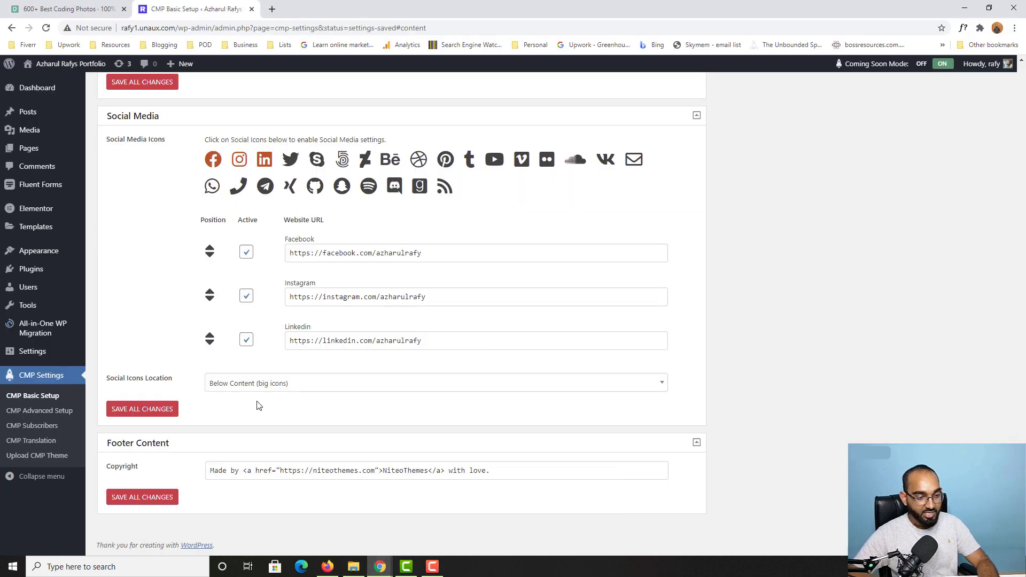
# Step: Change the copyright field to 'Copyright ©:' with the owner's name and 2021, and save
pyautogui.tripleClick(311, 471)
pyautogui.press('BackSpace')
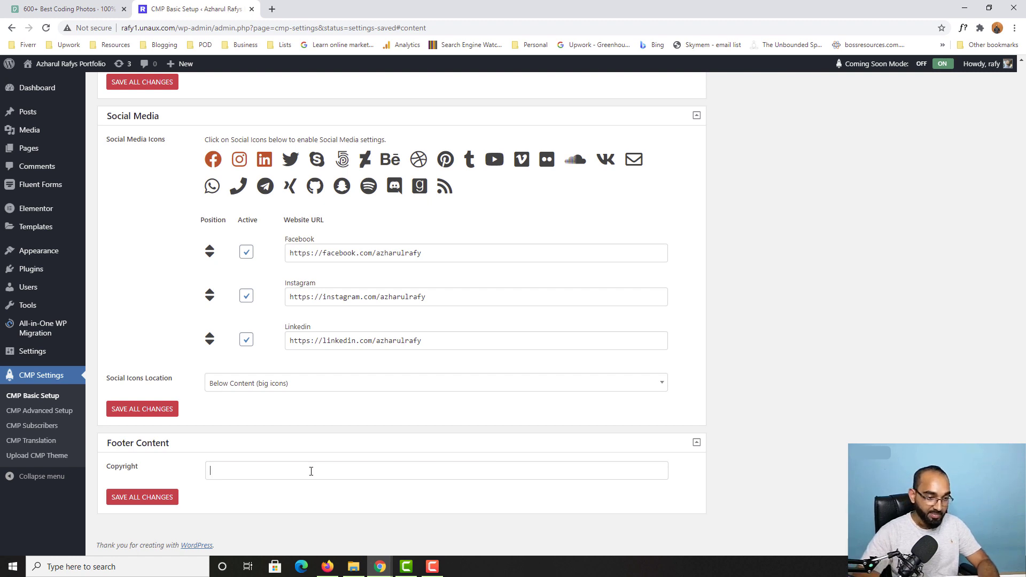
pyautogui.write('Copyright © : Rafy')
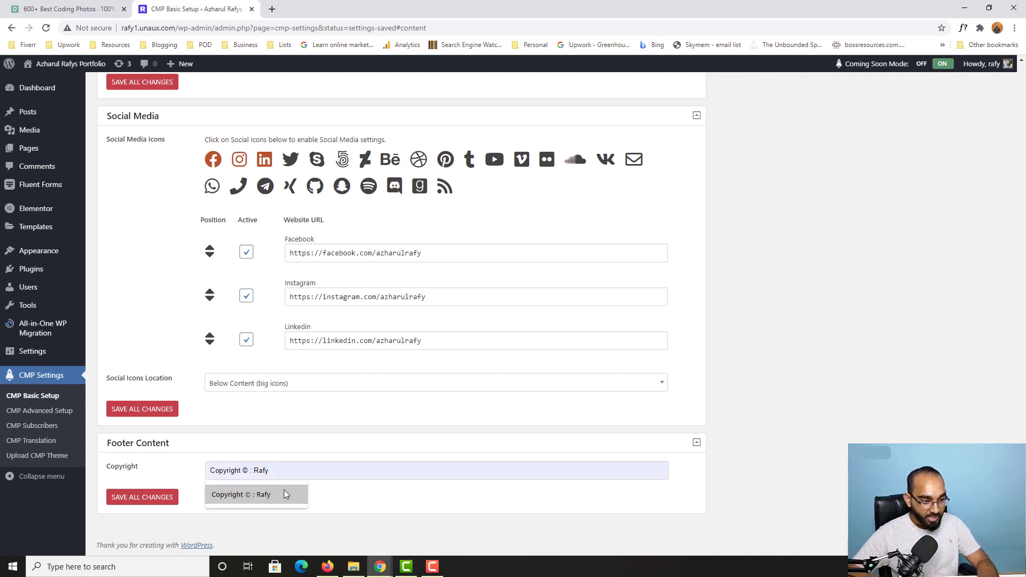
pyautogui.click(284, 489)
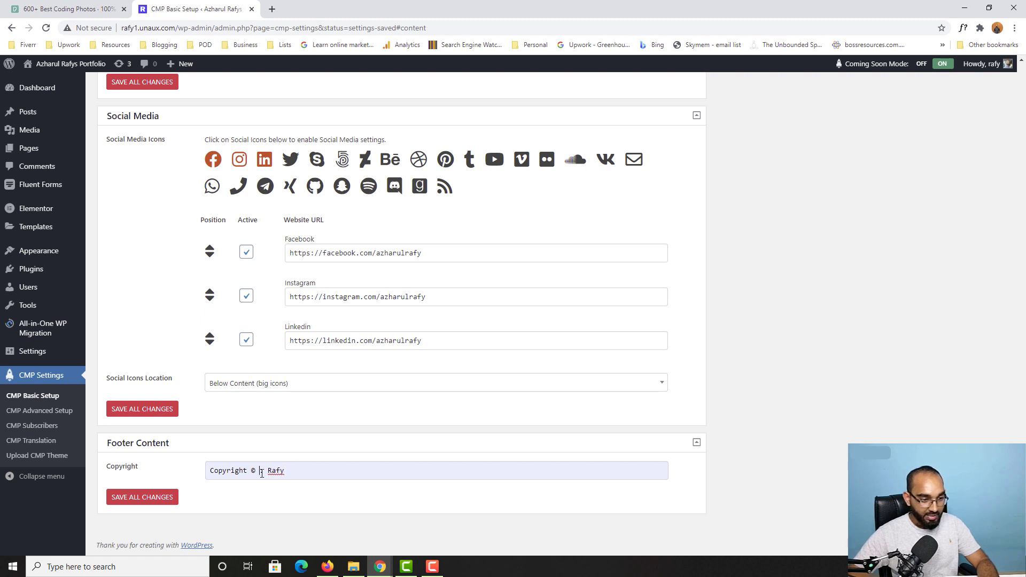
pyautogui.click(261, 473)
pyautogui.press('BackSpace')
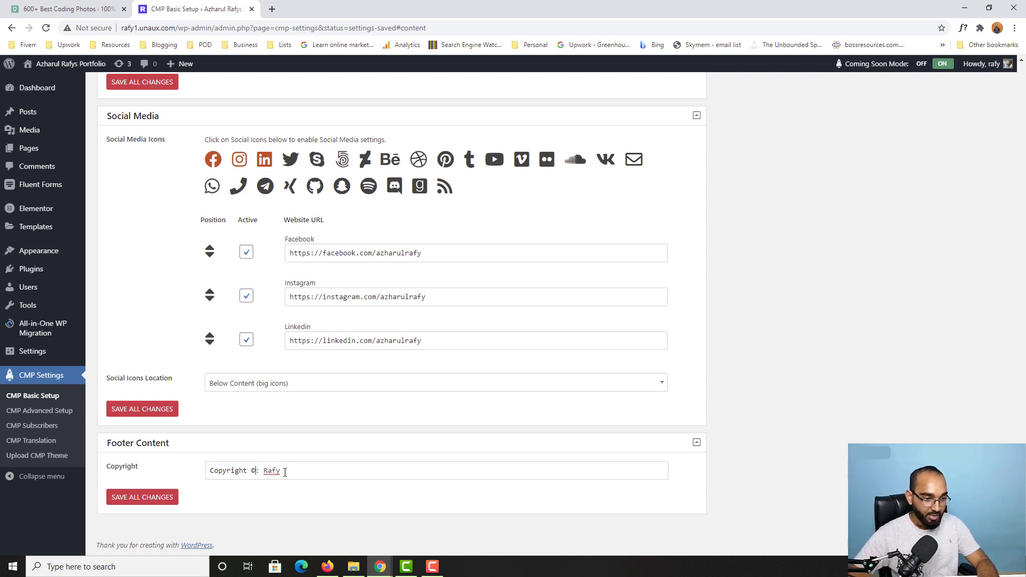
pyautogui.write('2021')
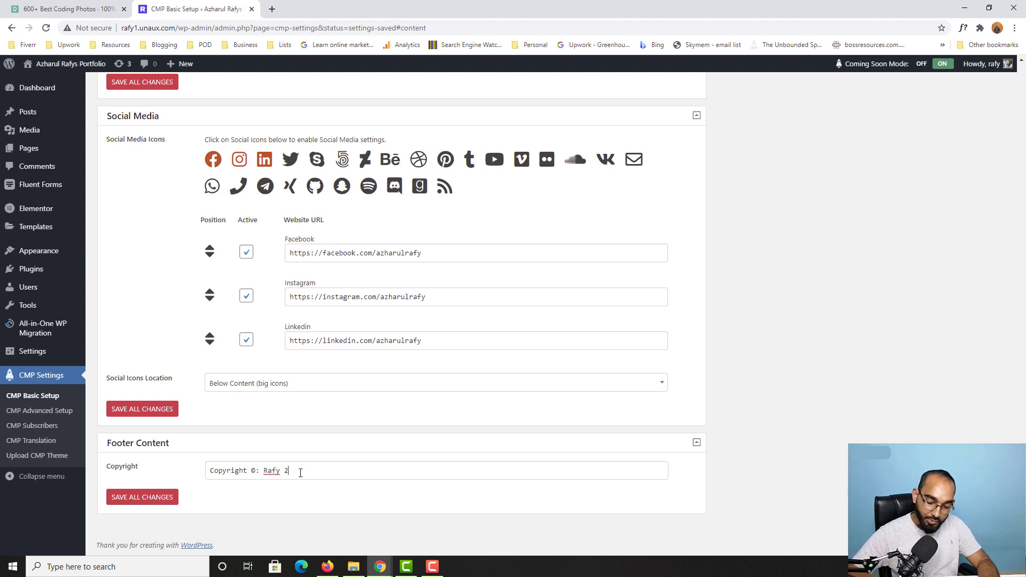
pyautogui.click(153, 502)
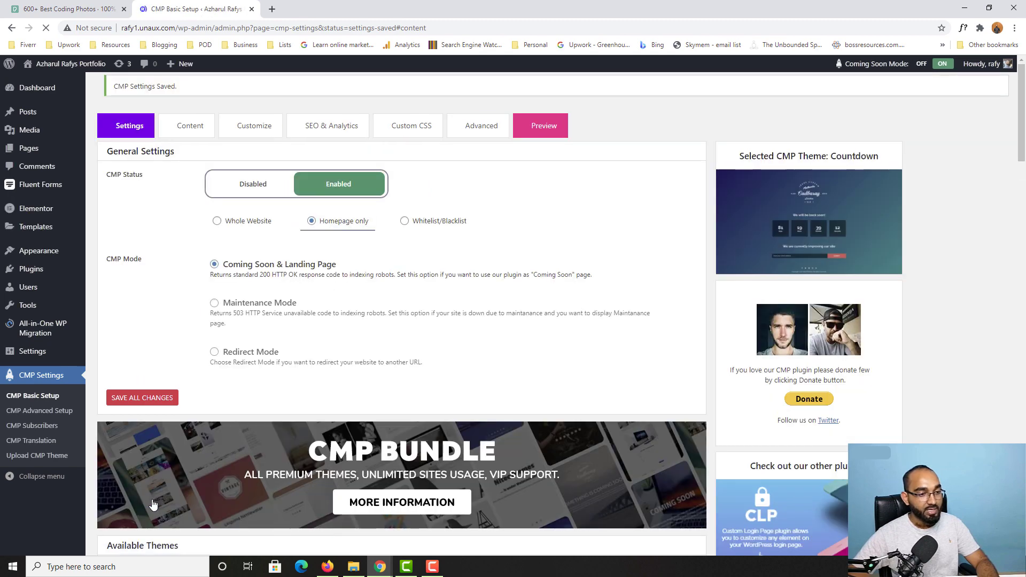
# Step: Reload the live coming-soon page to show the new copyright footer
pyautogui.moveTo(386, 572)
pyautogui.click(556, 521)
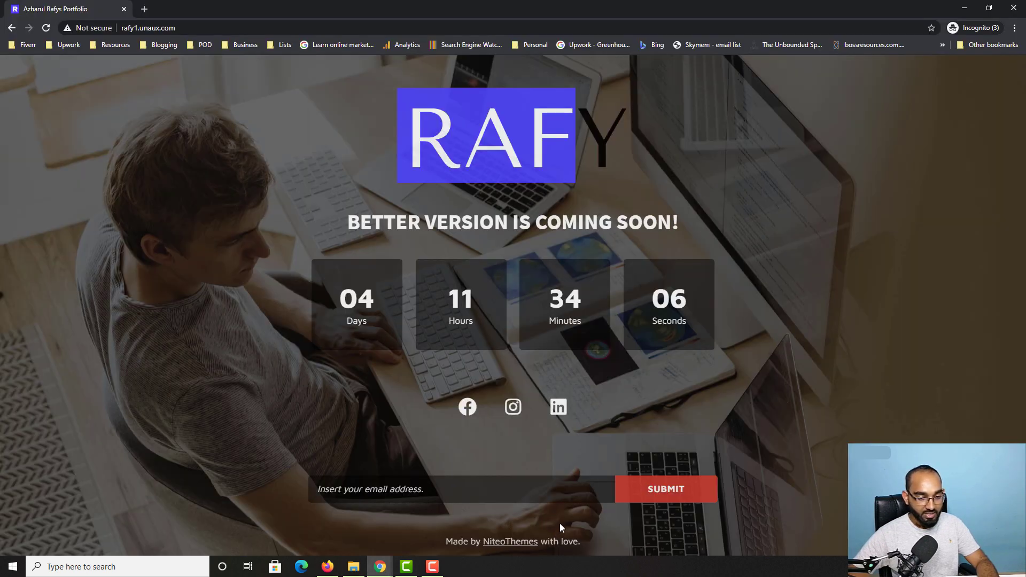
pyautogui.click(46, 28)
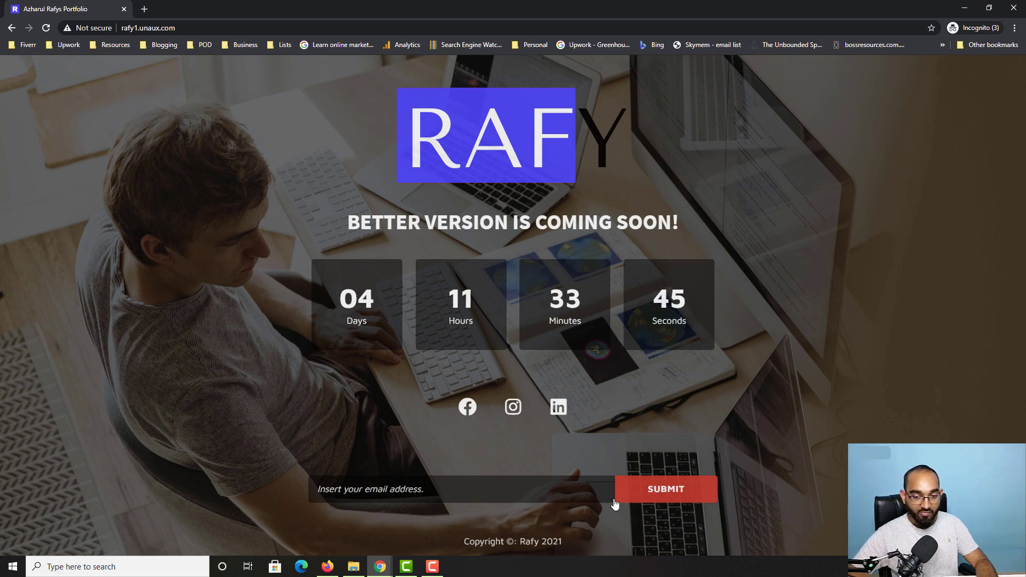
# Step: Open the Customize tab and compare with the live page's current red accent
pyautogui.moveTo(380, 566)
pyautogui.click(207, 525)
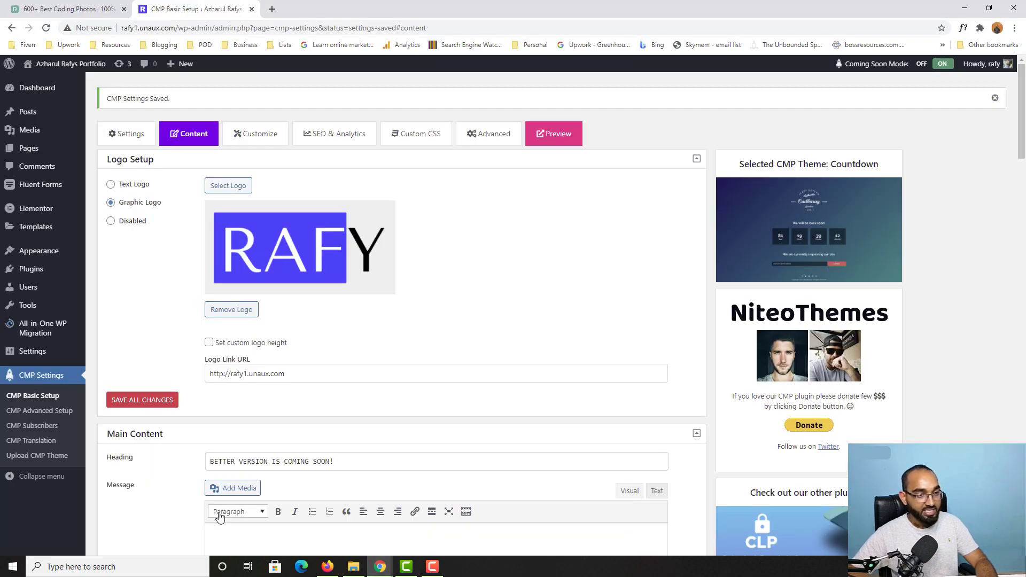
pyautogui.click(255, 138)
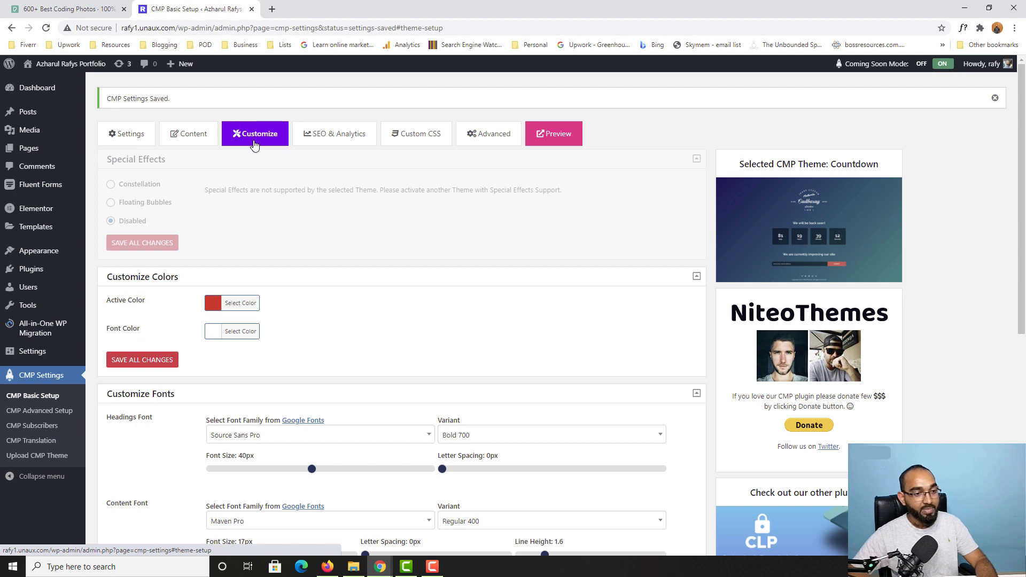
pyautogui.moveTo(380, 566)
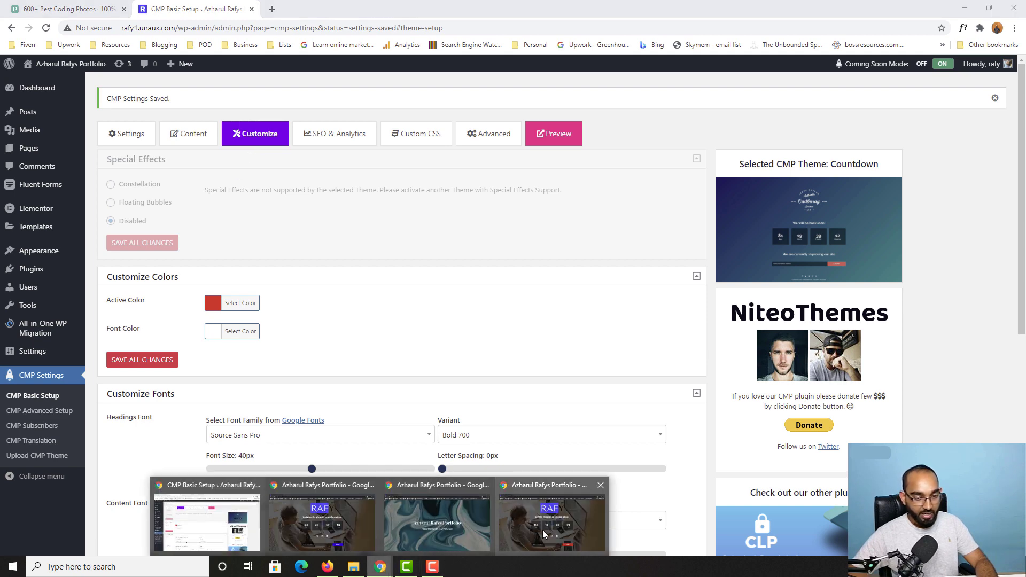
pyautogui.click(543, 530)
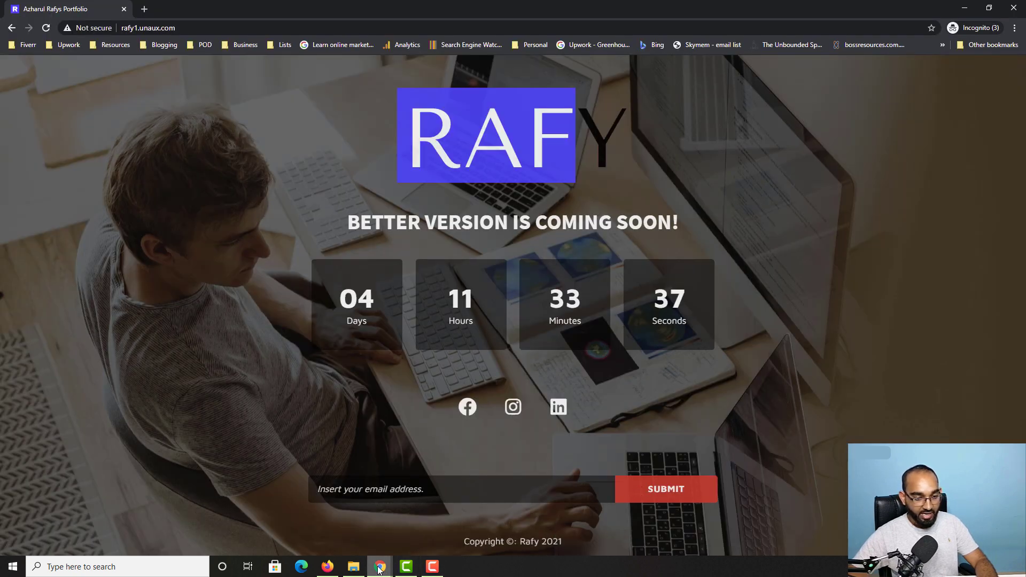
pyautogui.moveTo(380, 567)
pyautogui.click(208, 521)
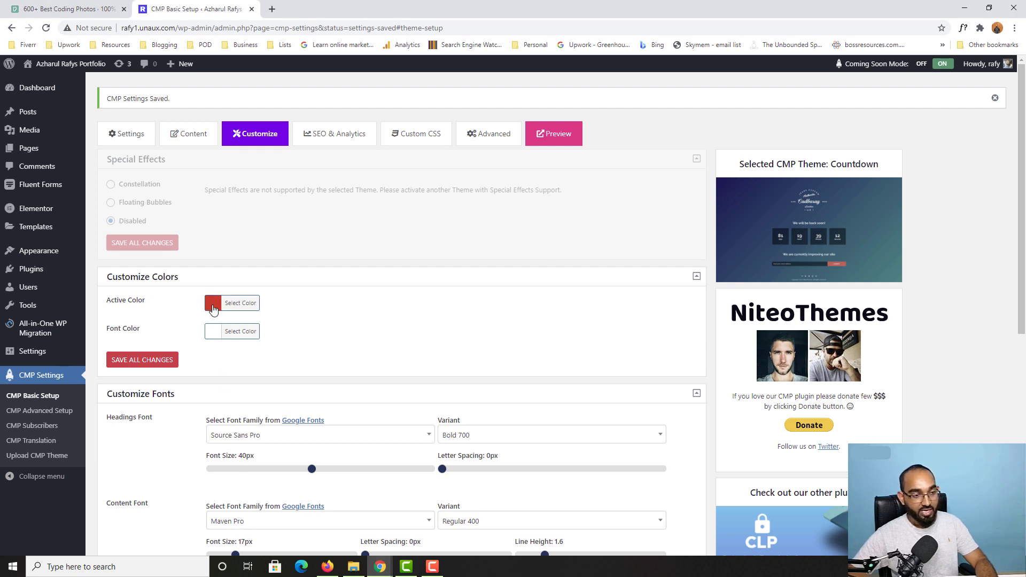
# Step: Set the Active Color to blue #2023F7 and save all changes
pyautogui.click(213, 306)
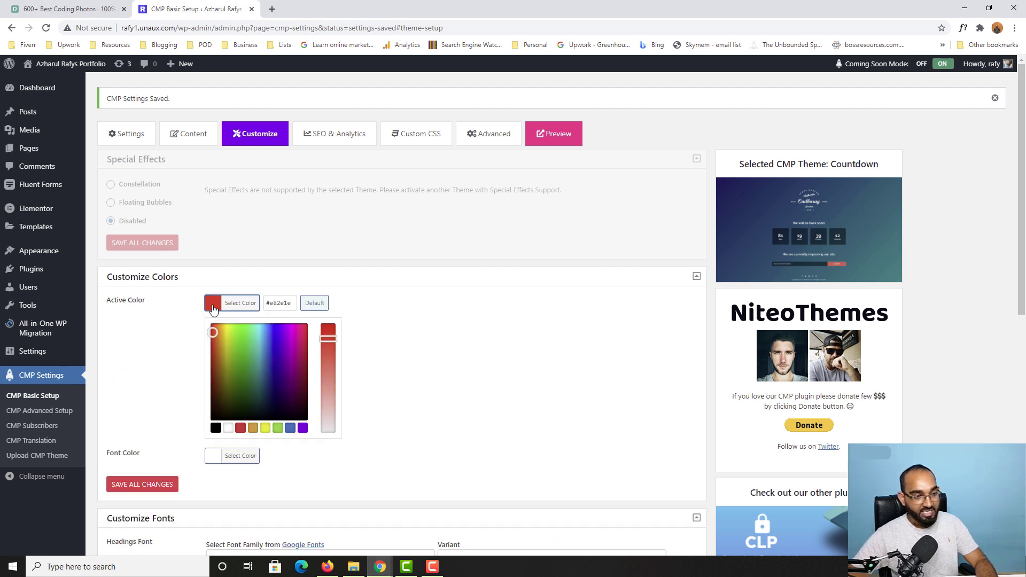
pyautogui.click(276, 328)
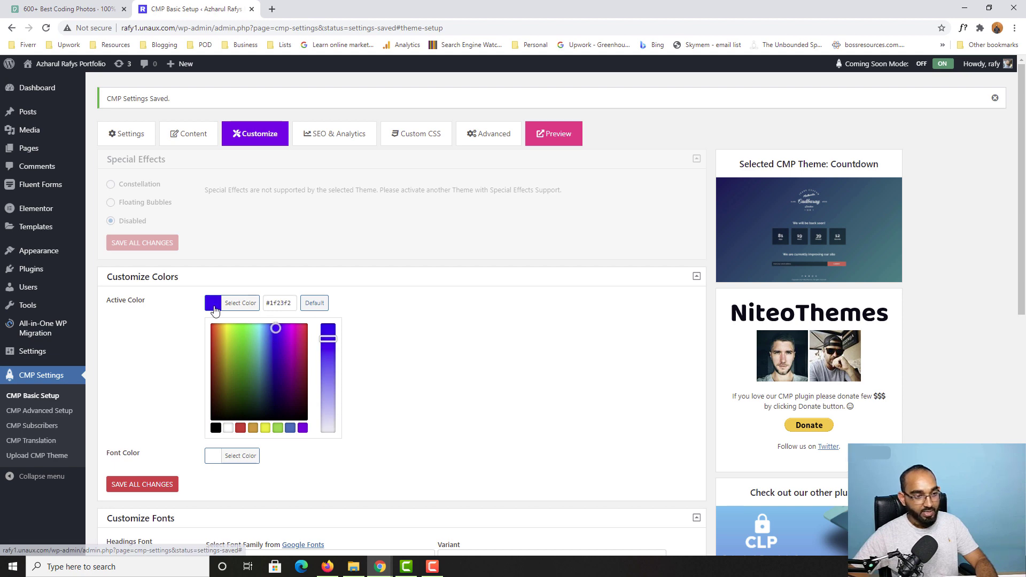
pyautogui.click(214, 309)
pyautogui.click(214, 311)
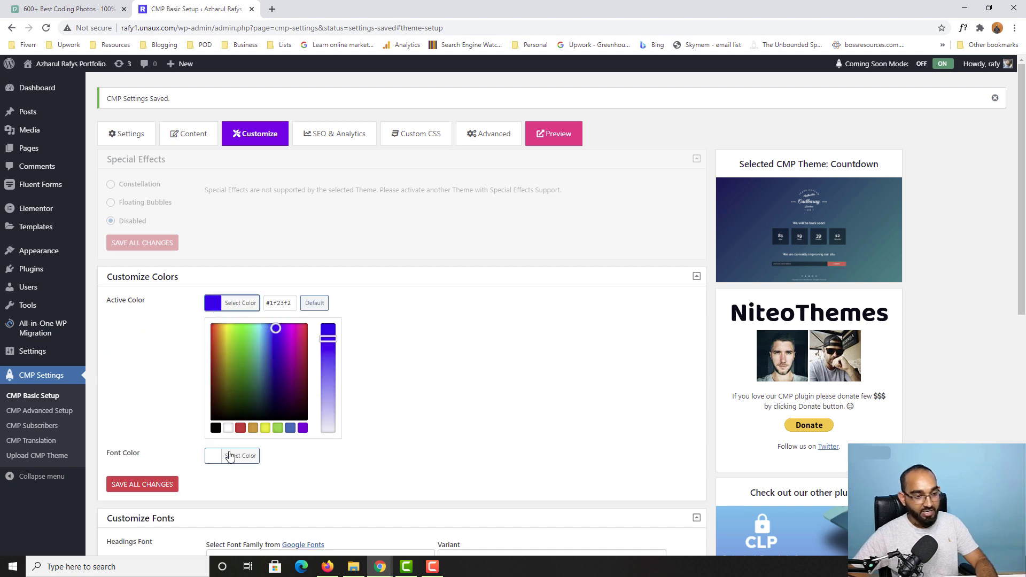
pyautogui.doubleClick(271, 301)
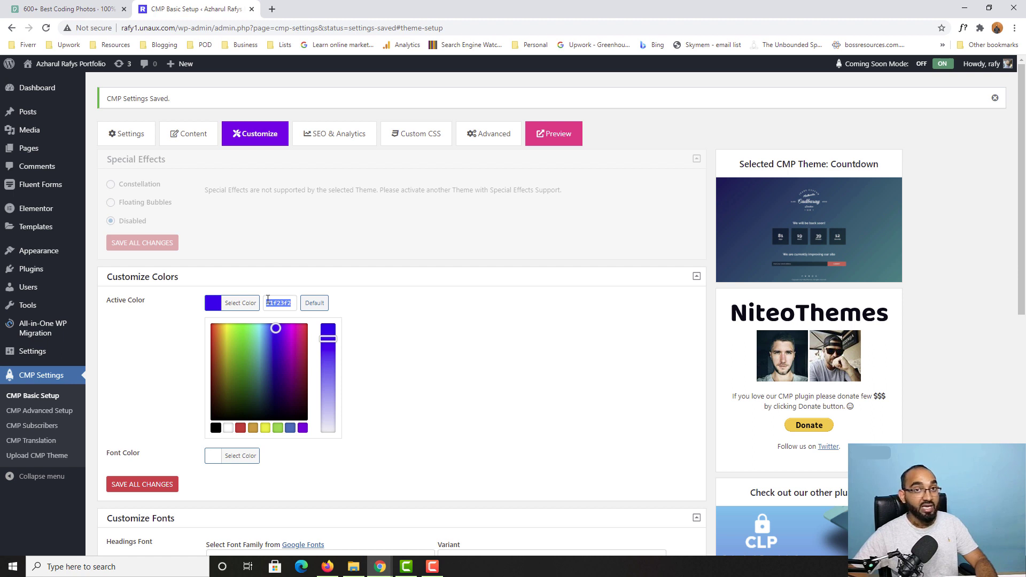
pyautogui.click(276, 330)
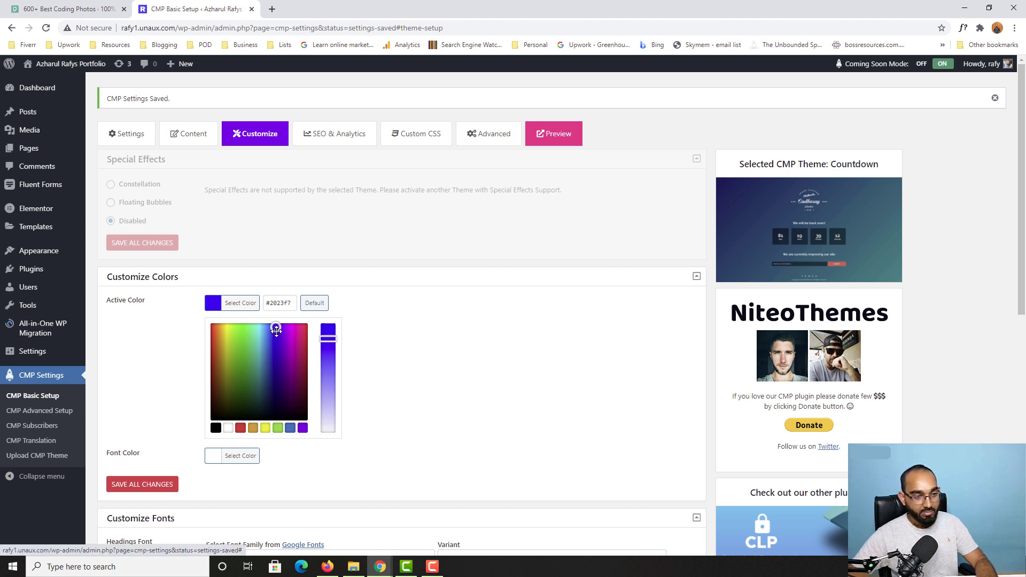
pyautogui.click(377, 304)
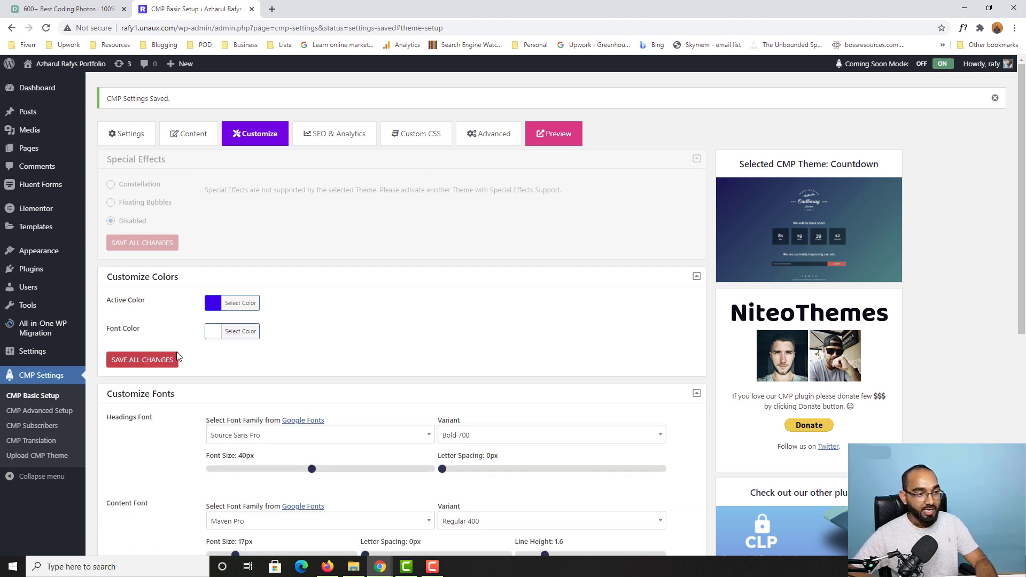
pyautogui.click(140, 361)
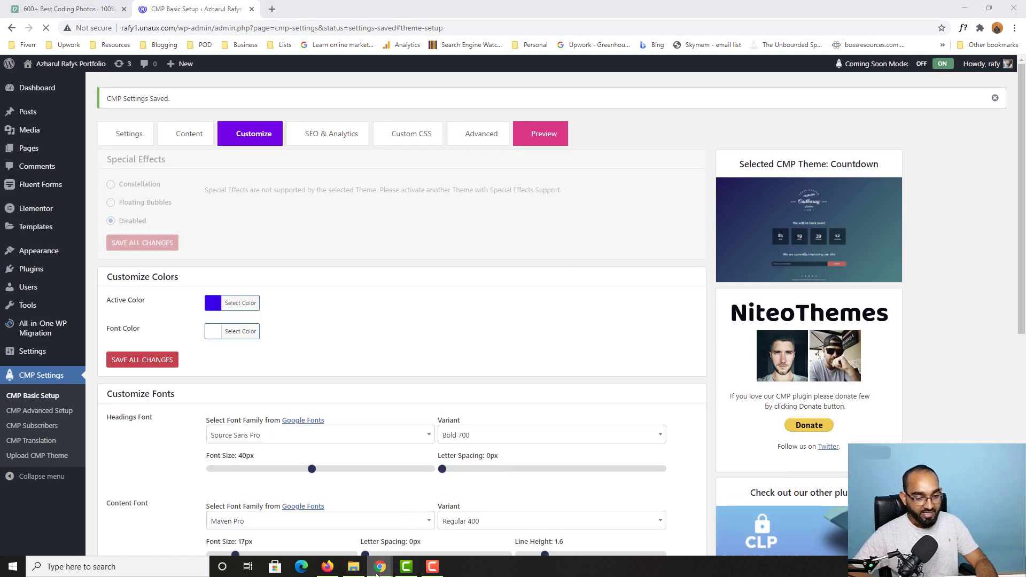
# Step: Reload the live coming-soon page in the incognito window
pyautogui.moveTo(378, 568)
pyautogui.click(555, 527)
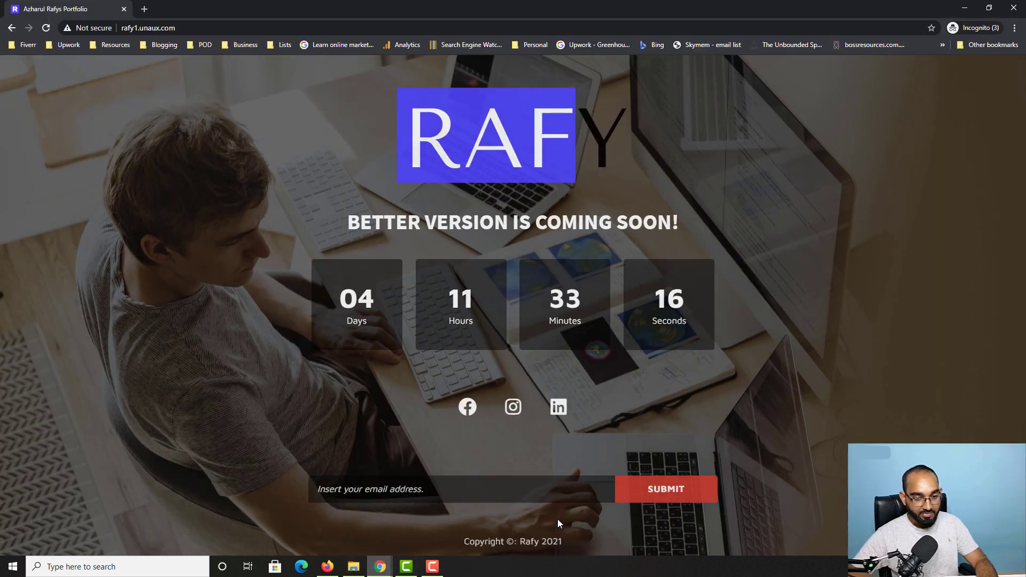
pyautogui.click(46, 28)
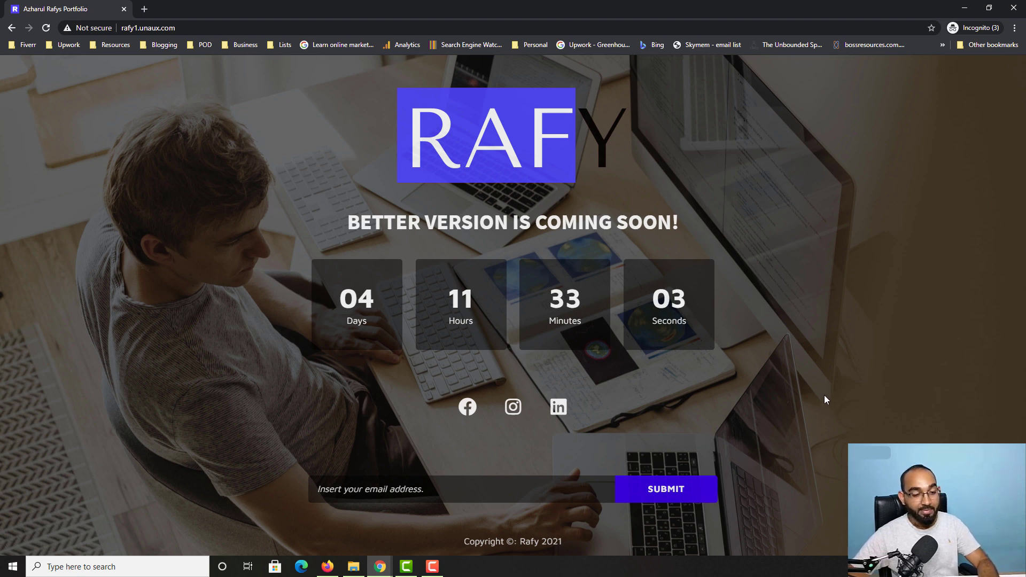
# Step: Subscribe a test email address and confirm the successful sign-up message
pyautogui.click(416, 493)
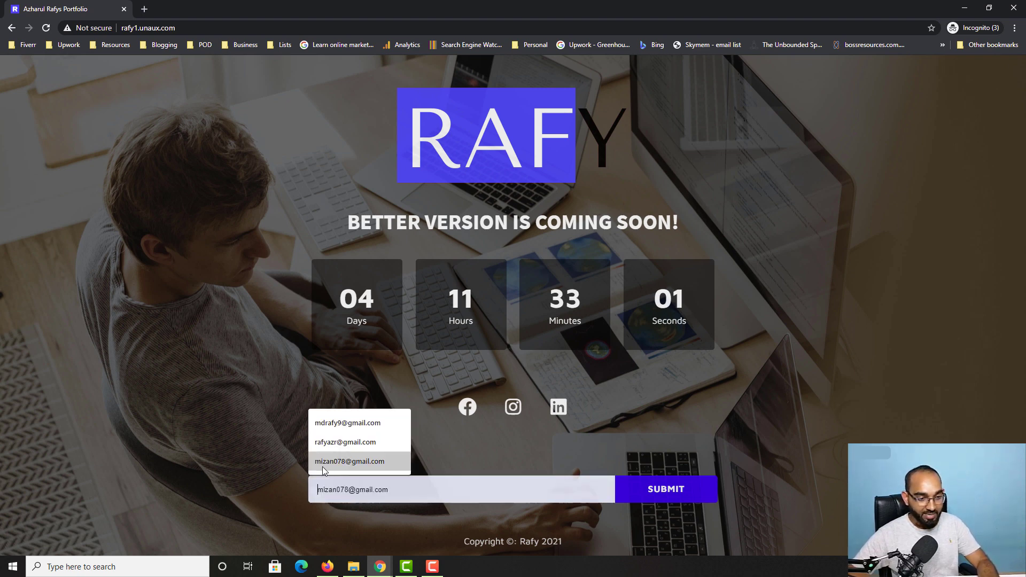
pyautogui.click(339, 424)
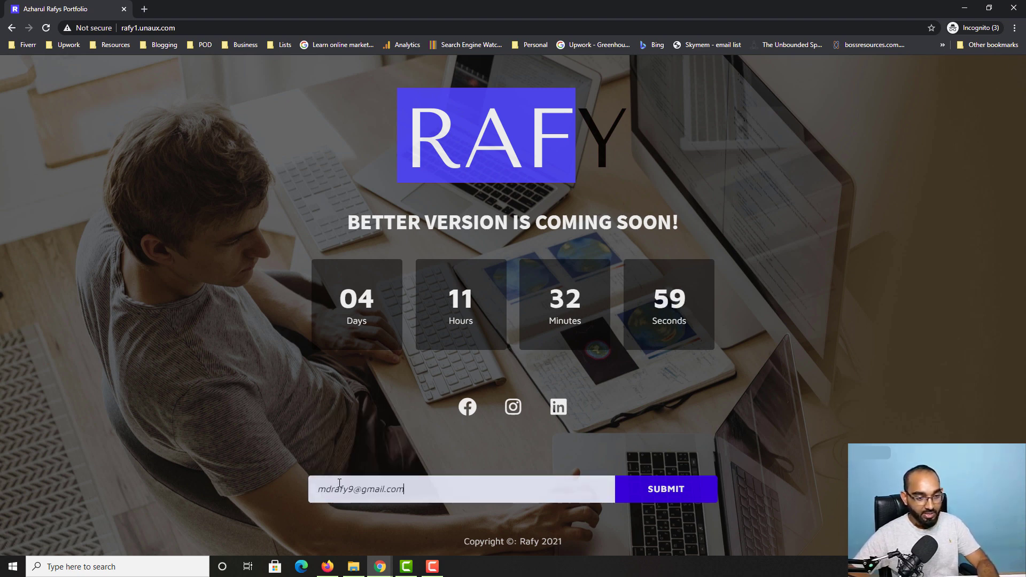
pyautogui.click(338, 487)
pyautogui.hotkey('ctrl', 'a')
pyautogui.press('BackSpace')
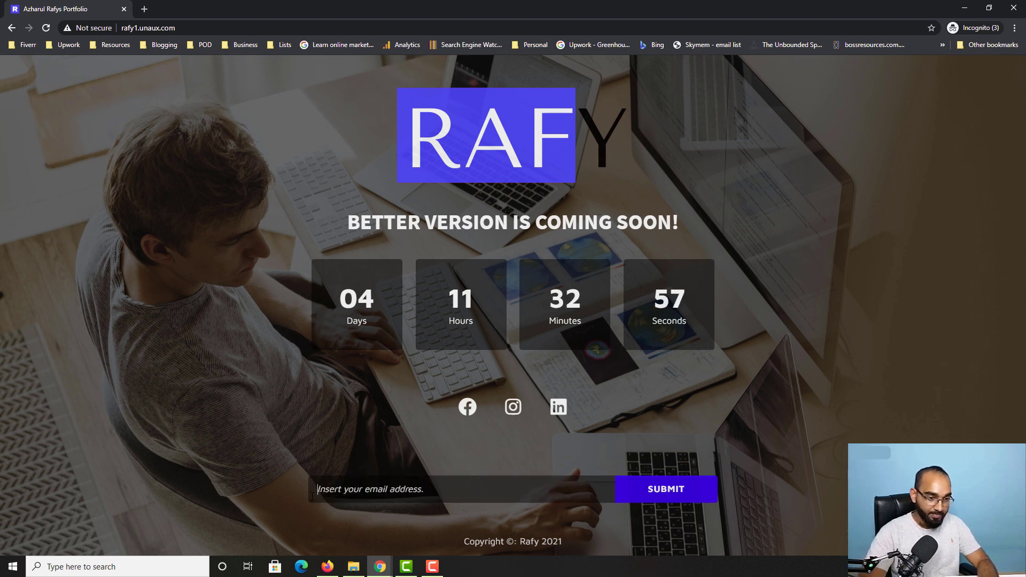
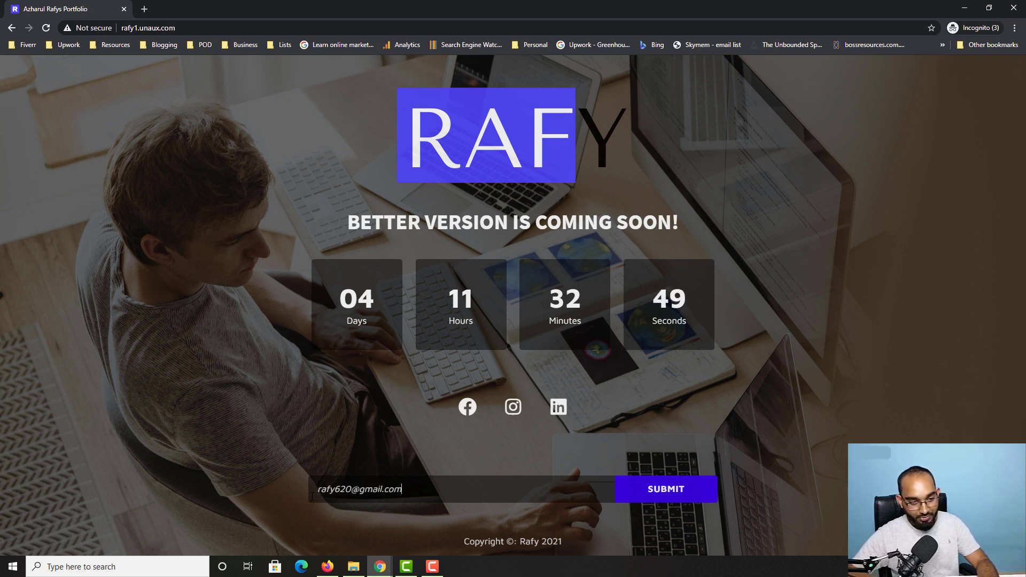
pyautogui.click(657, 496)
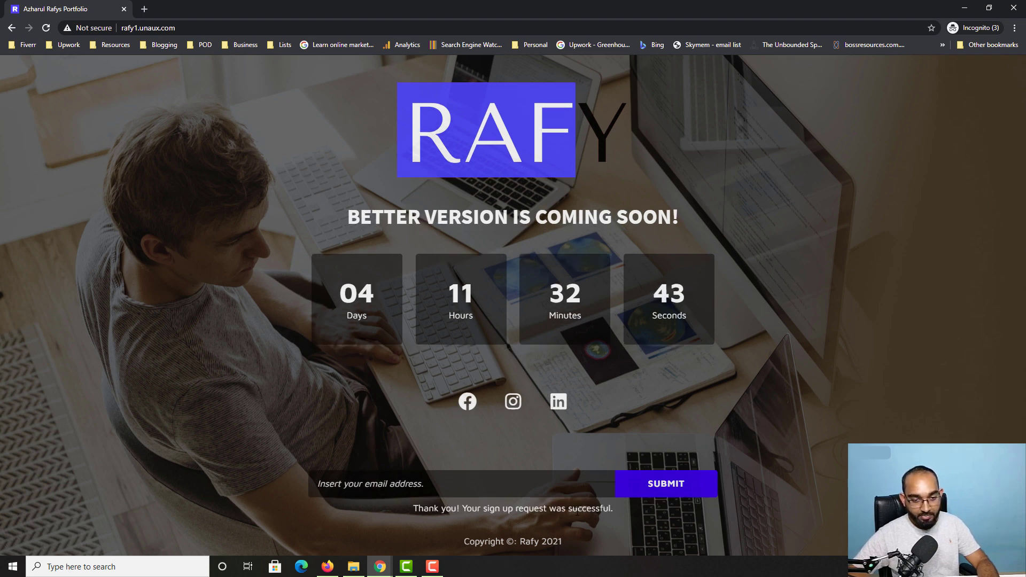
pyautogui.moveTo(620, 516); pyautogui.dragTo(412, 514)
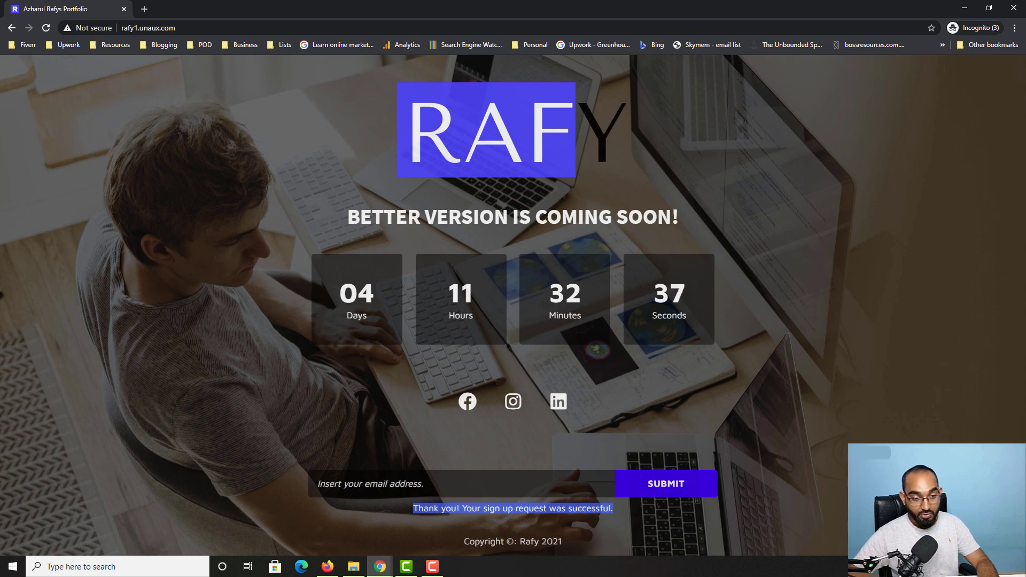
pyautogui.click(378, 570)
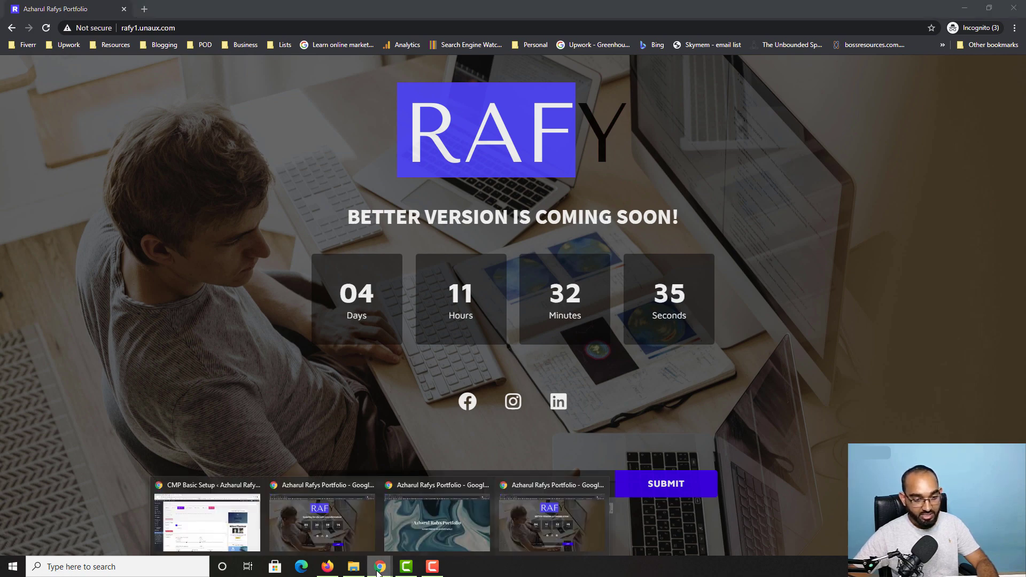
# Step: Confirm the test email appears in CMP Subscribers, then return to CMP Basic Setup
pyautogui.click(223, 540)
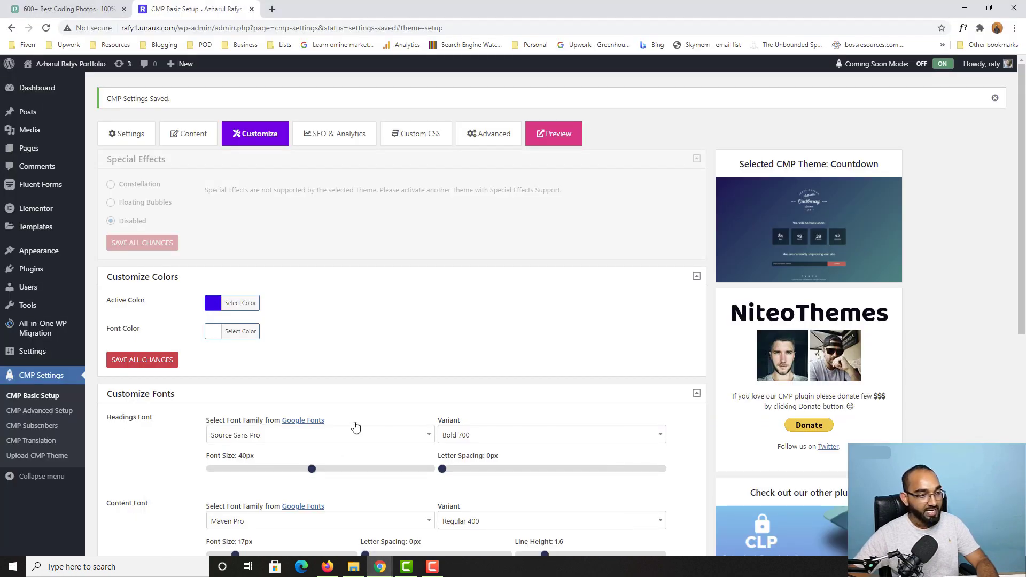
pyautogui.scroll(-1, 426, 334)
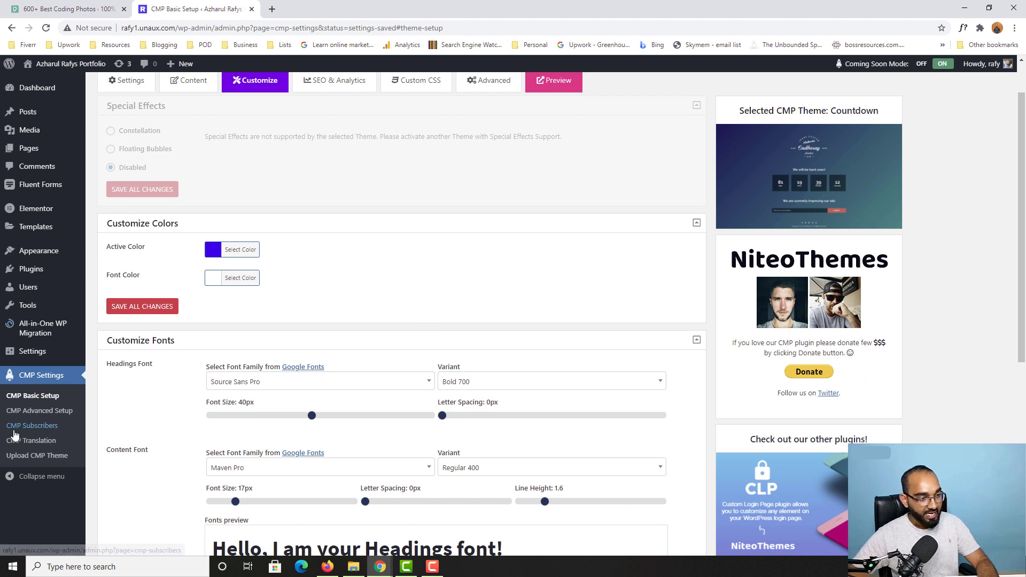
pyautogui.click(50, 430)
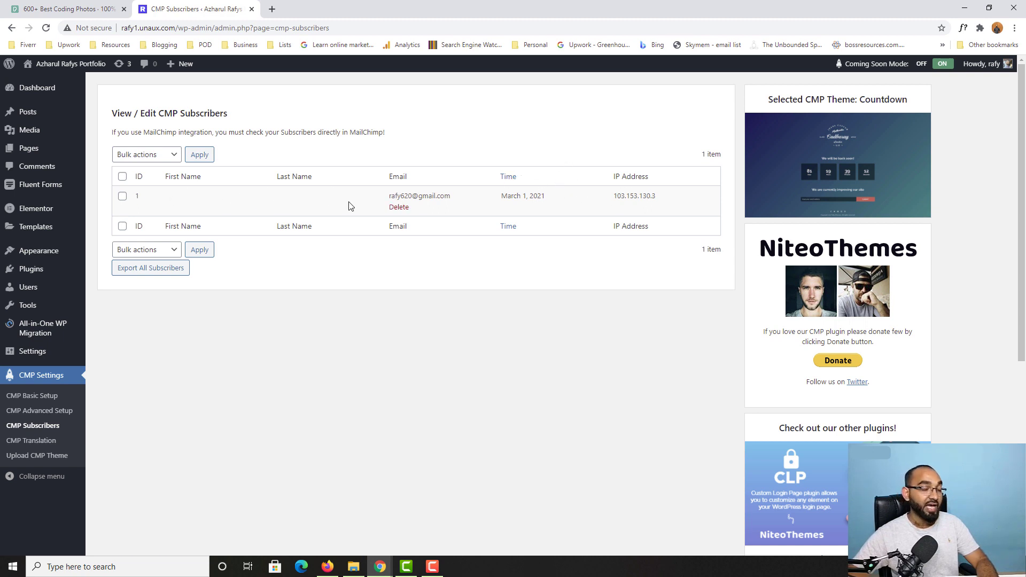
pyautogui.click(28, 401)
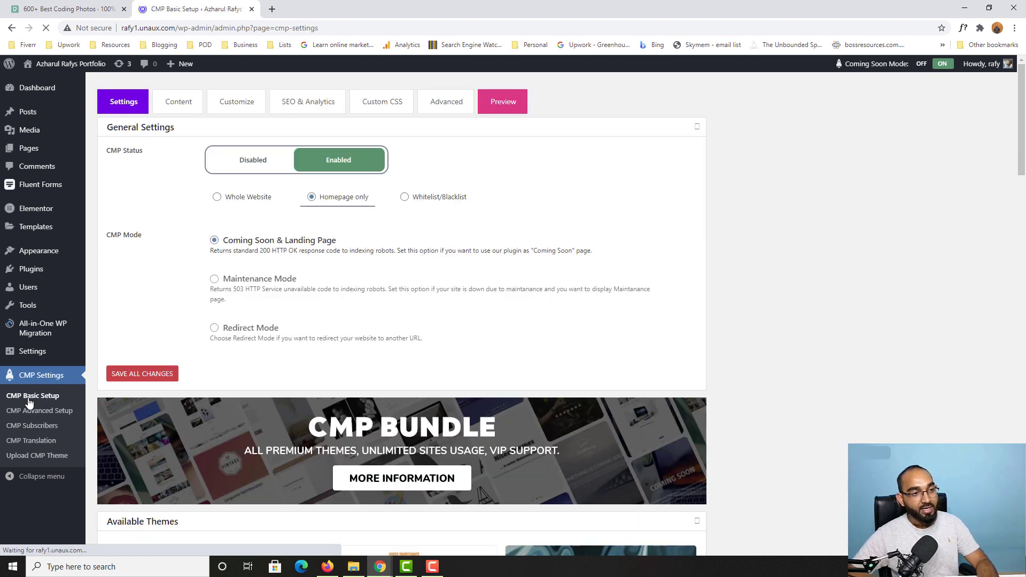
# Step: Go via the Content tab to the Customize tab showing the blue accent and Source Sans Pro/Maven Pro fonts
pyautogui.click(196, 112)
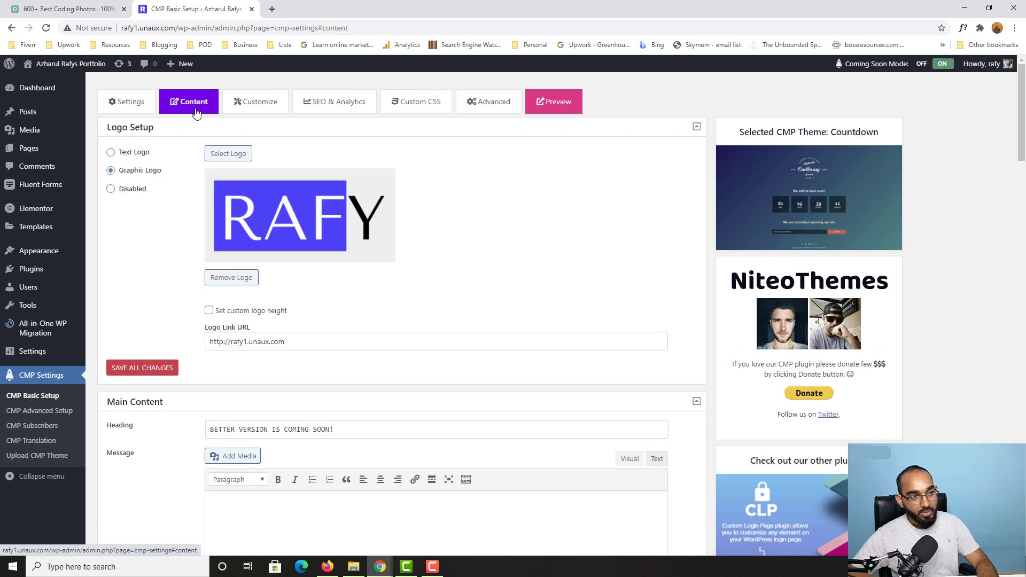
pyautogui.scroll(-2, 144, 386)
pyautogui.scroll(2, 145, 386)
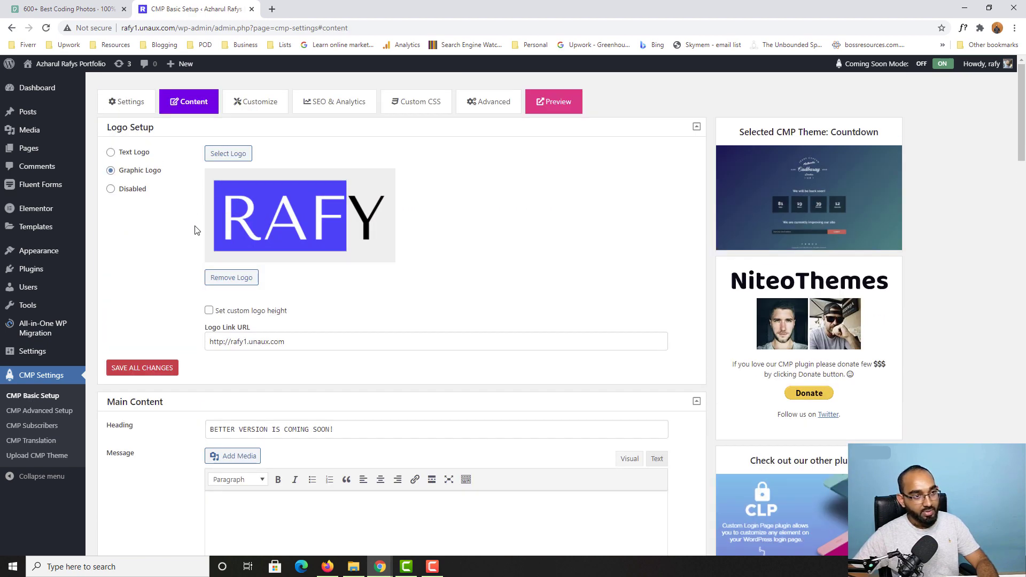
pyautogui.click(253, 107)
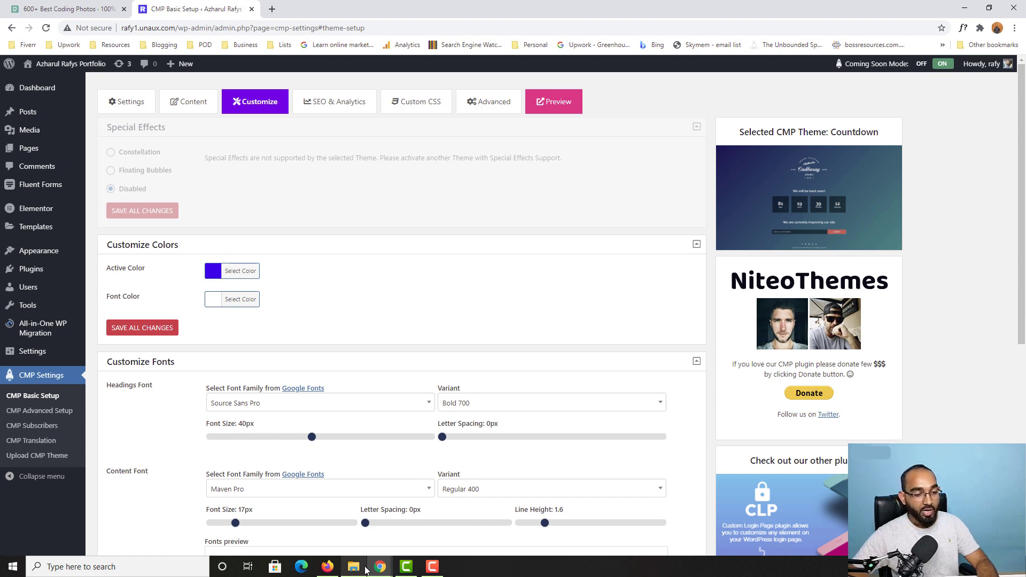
# Step: Check the live coming-soon page window, then return to the WordPress admin
pyautogui.click(396, 572)
pyautogui.moveTo(380, 566)
pyautogui.click(524, 537)
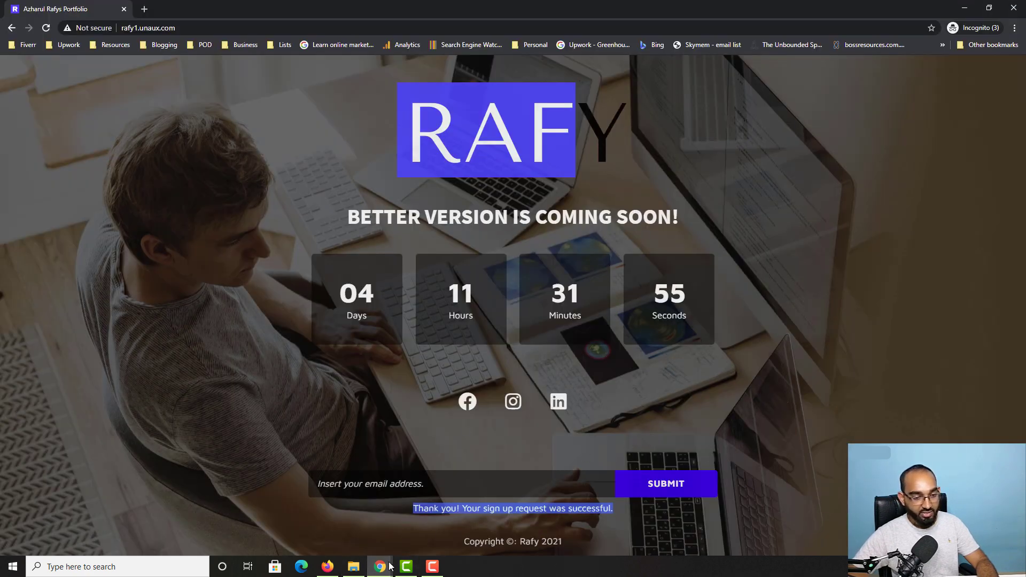
pyautogui.moveTo(380, 566)
pyautogui.click(208, 527)
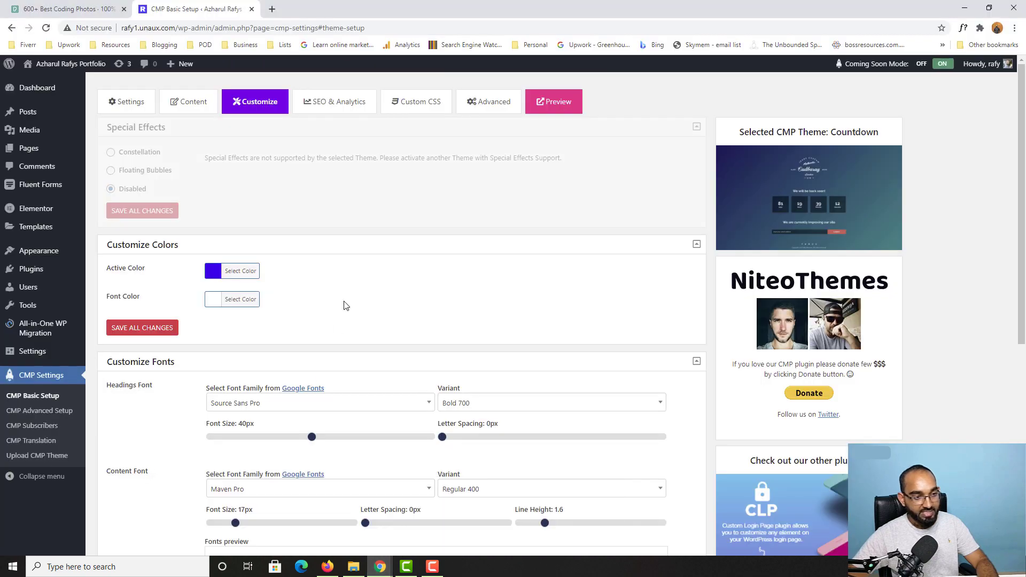
# Step: Leave the font colour unchanged and save the Customize colours and fonts
pyautogui.click(219, 303)
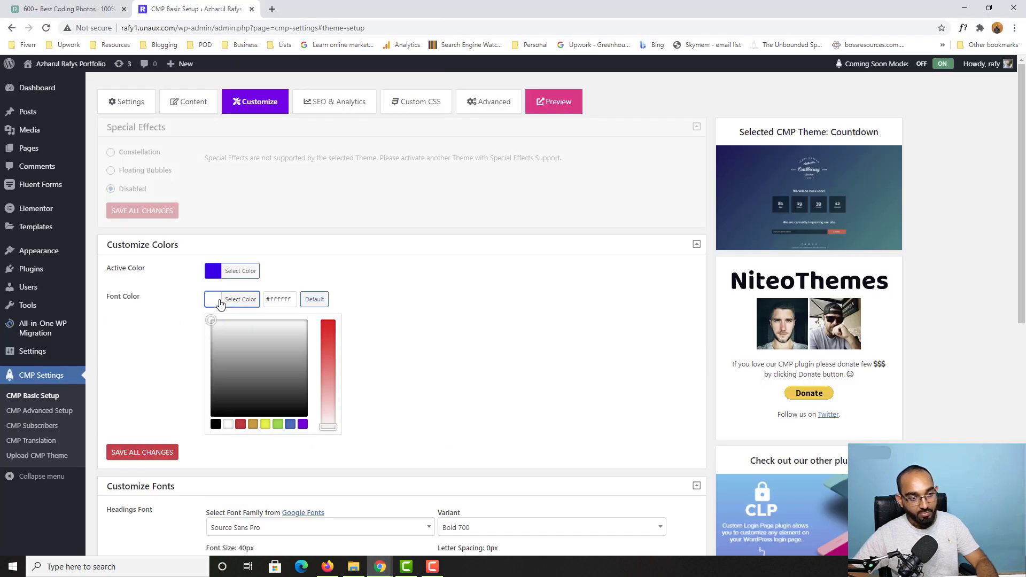
pyautogui.click(413, 341)
pyautogui.scroll(-2, 191, 393)
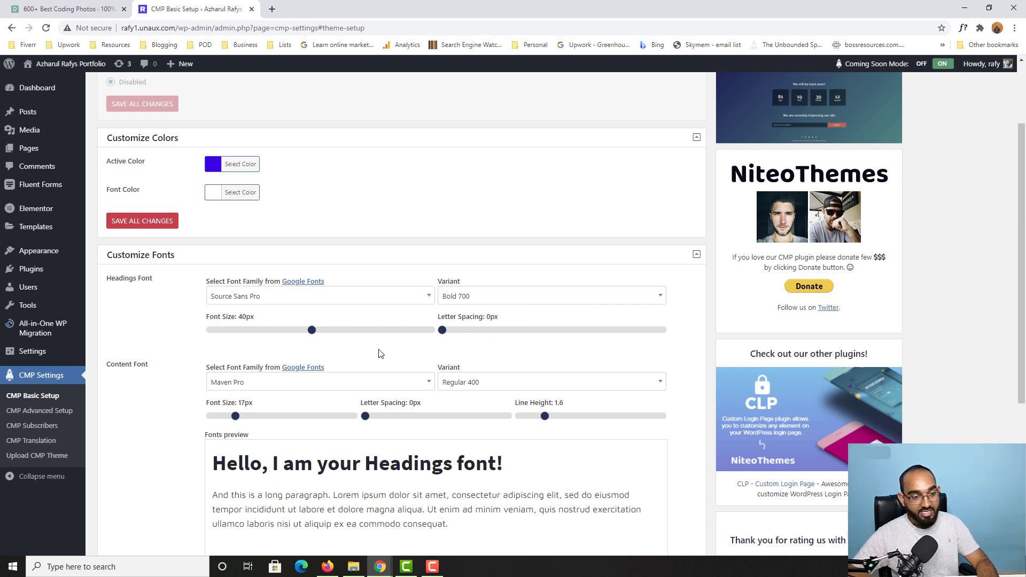
pyautogui.scroll(-2, 379, 353)
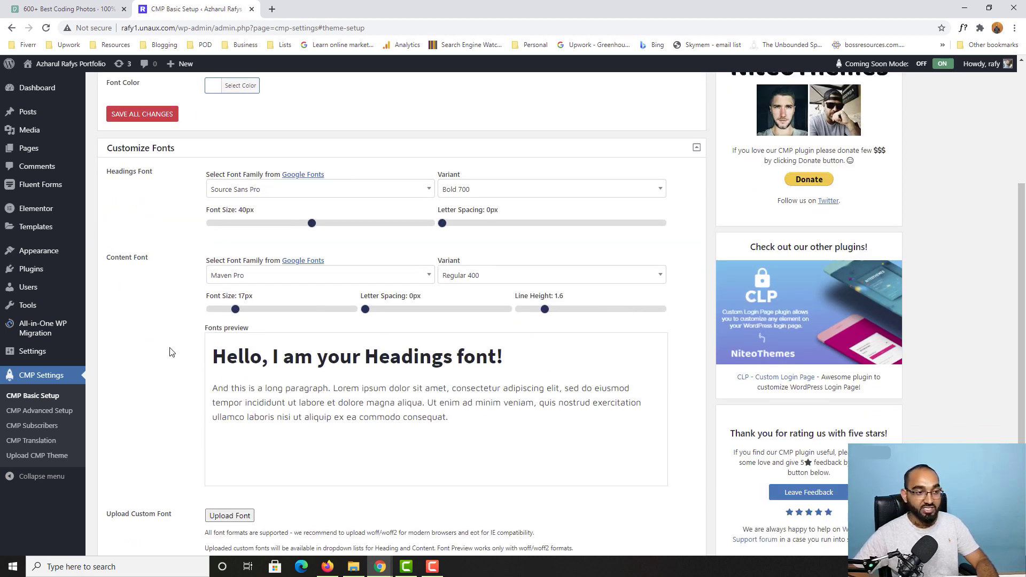
pyautogui.scroll(-3, 170, 369)
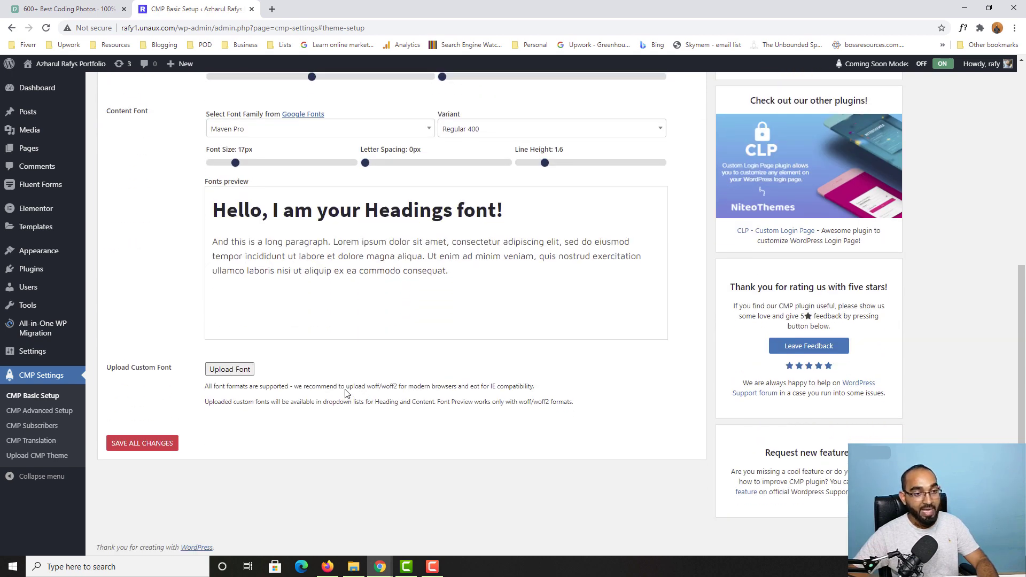
pyautogui.scroll(6, 353, 363)
pyautogui.scroll(-1, 507, 346)
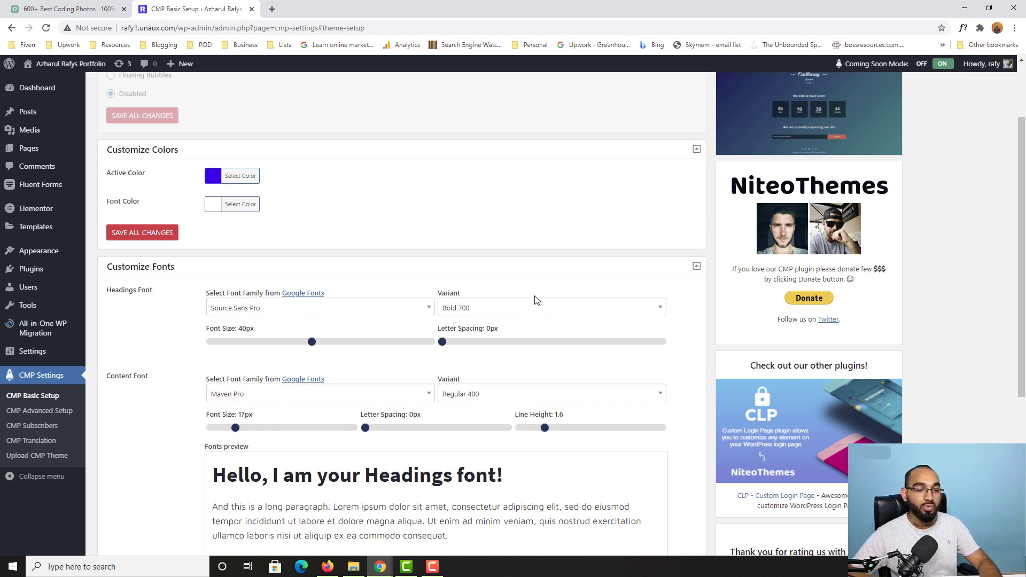
pyautogui.scroll(-5, 536, 288)
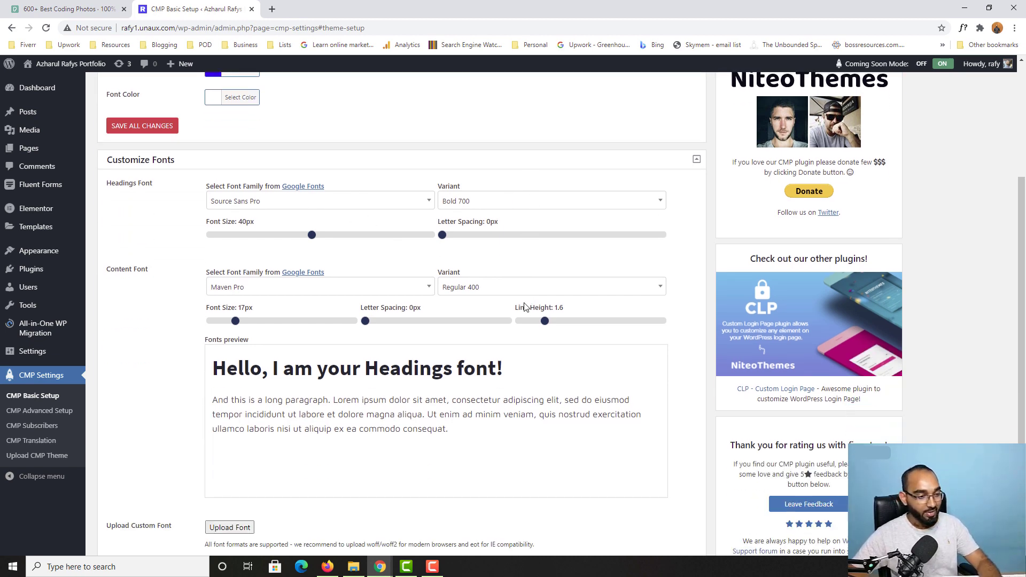
pyautogui.click(144, 448)
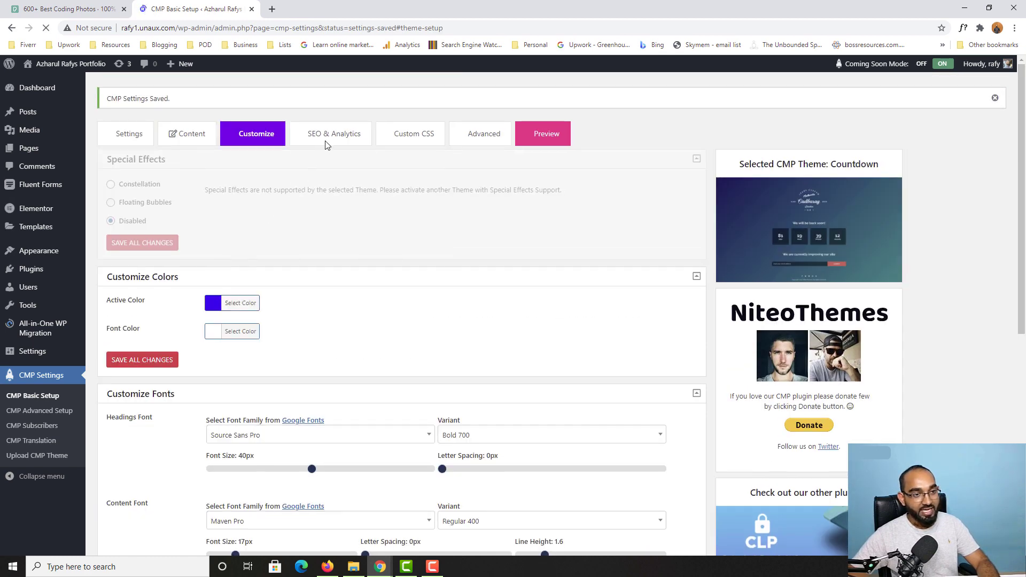
# Step: In SEO & Analytics, highlight the existing SEO title and description text
pyautogui.click(347, 139)
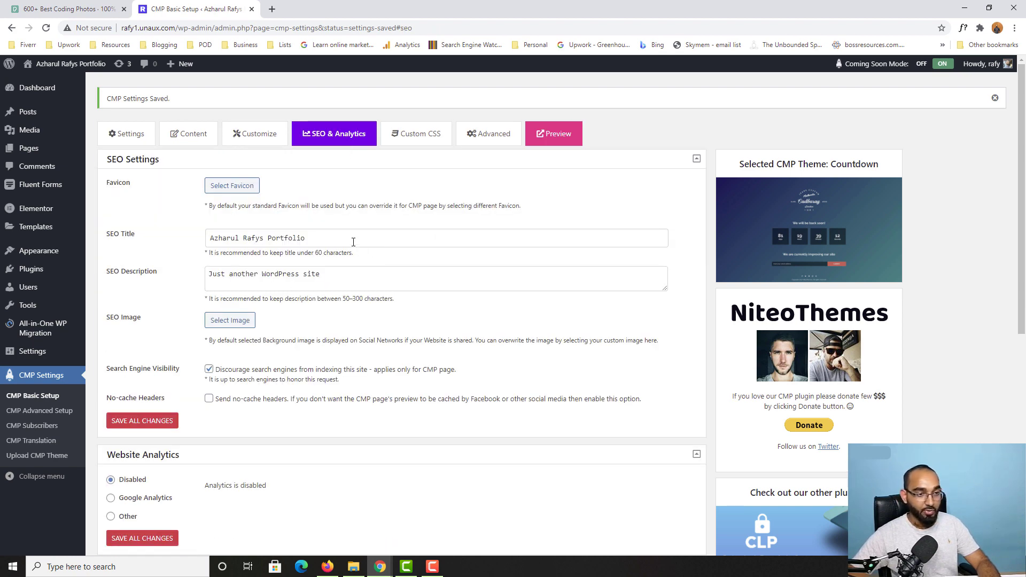
pyautogui.moveTo(353, 242); pyautogui.dragTo(198, 243)
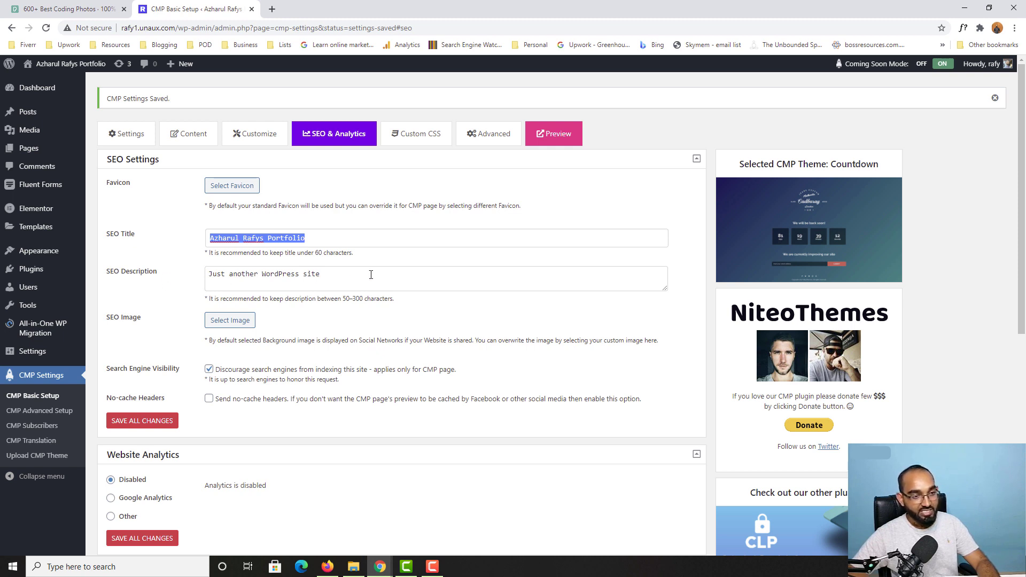
pyautogui.moveTo(371, 275); pyautogui.dragTo(198, 279)
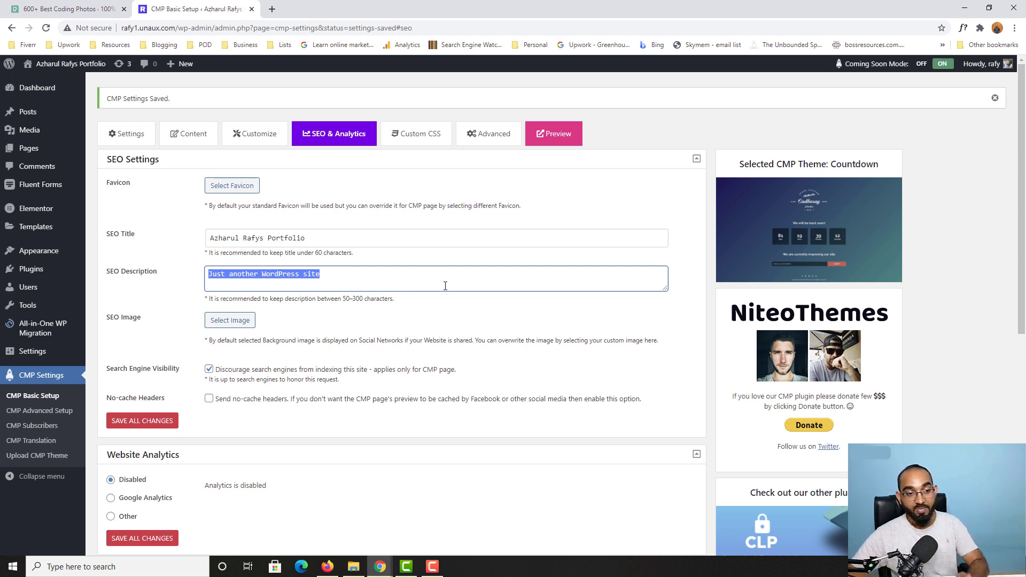
# Step: Keep Discourage search engines checked, select Google Analytics, and save the settings
pyautogui.scroll(-2, 445, 286)
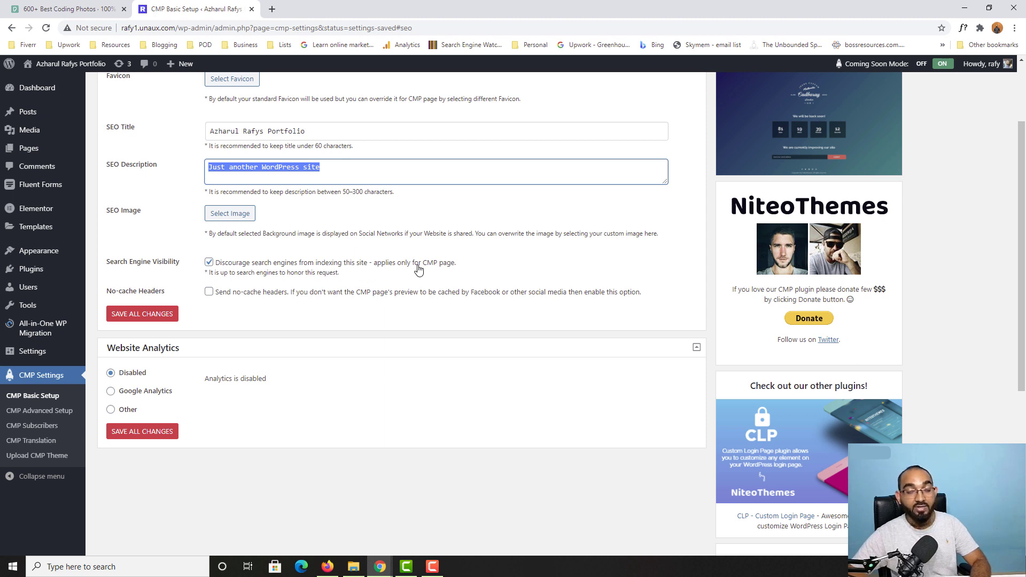
pyautogui.click(209, 263)
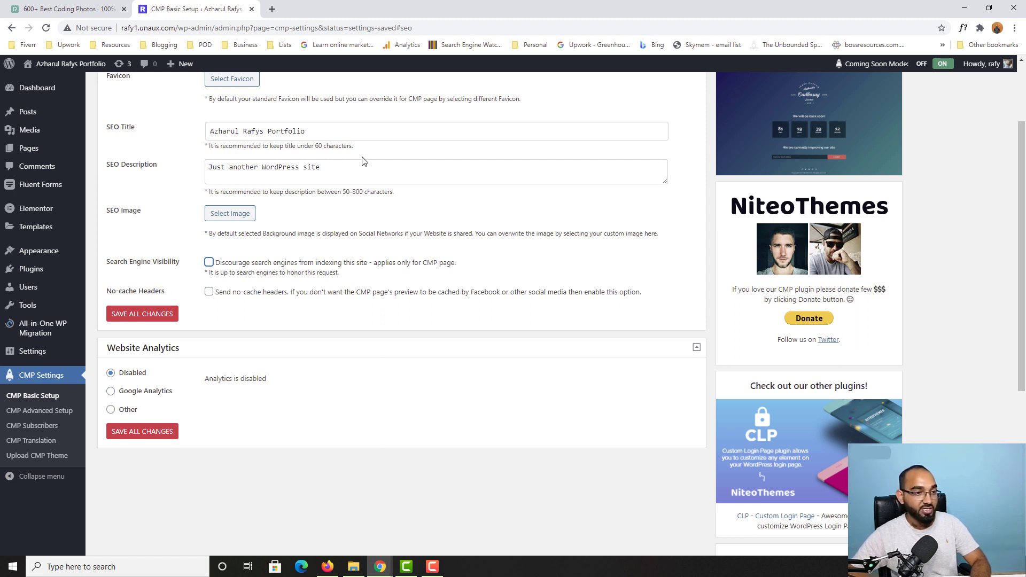
pyautogui.click(212, 263)
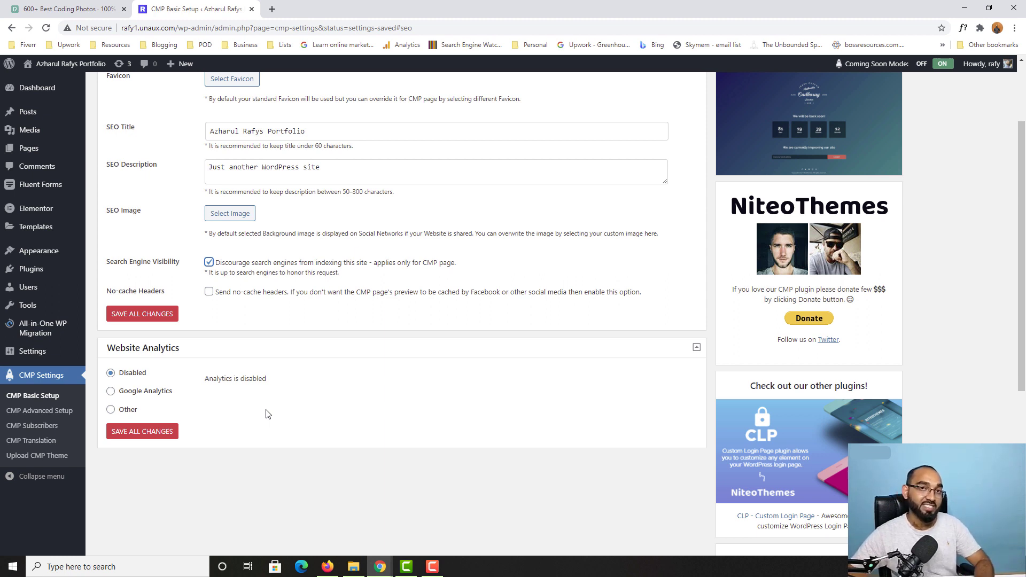
pyautogui.click(122, 398)
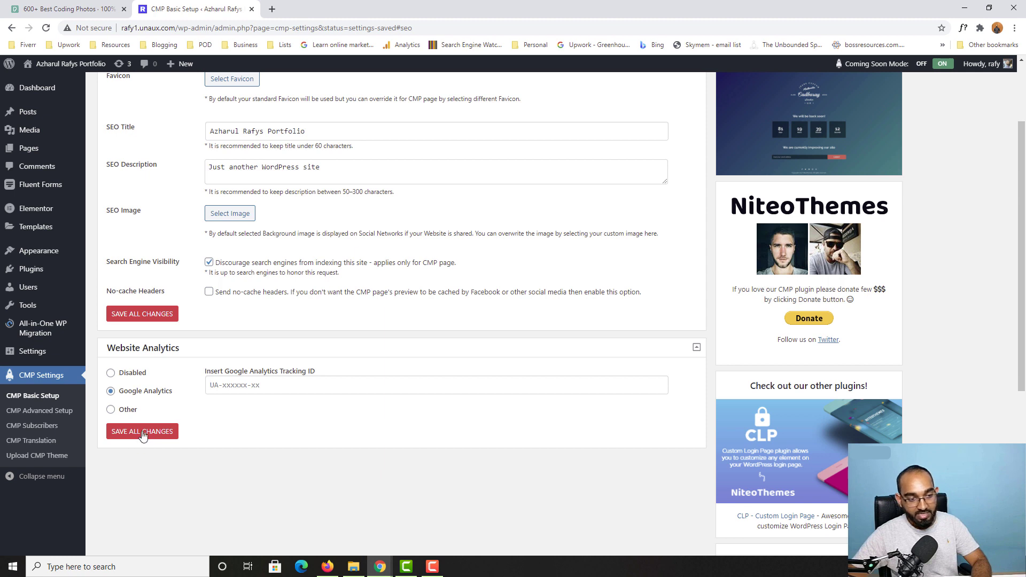
pyautogui.click(177, 438)
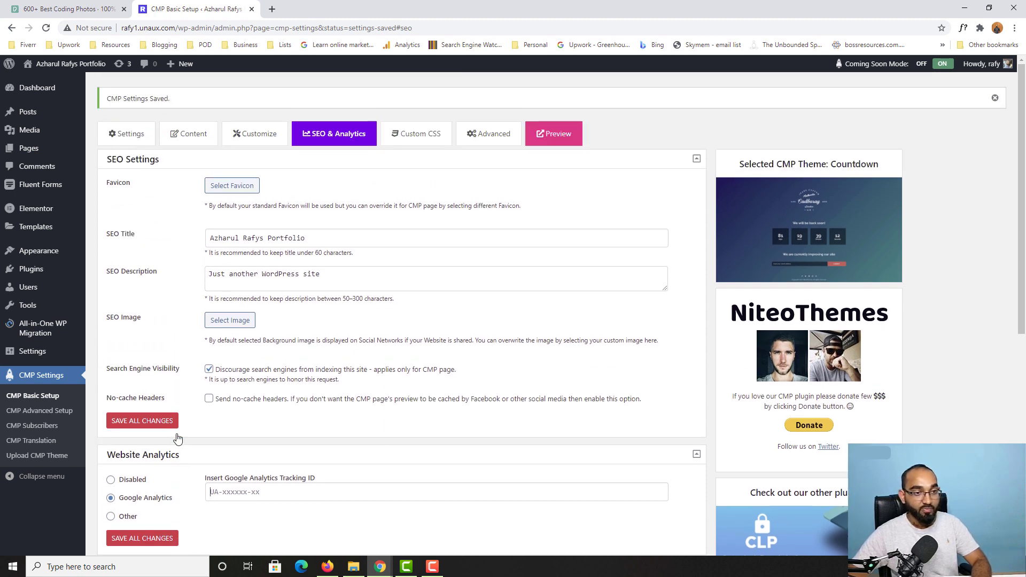
# Step: Review the empty Custom CSS box, then move to CMP Advanced Setup's Homepage whitelist
pyautogui.click(409, 140)
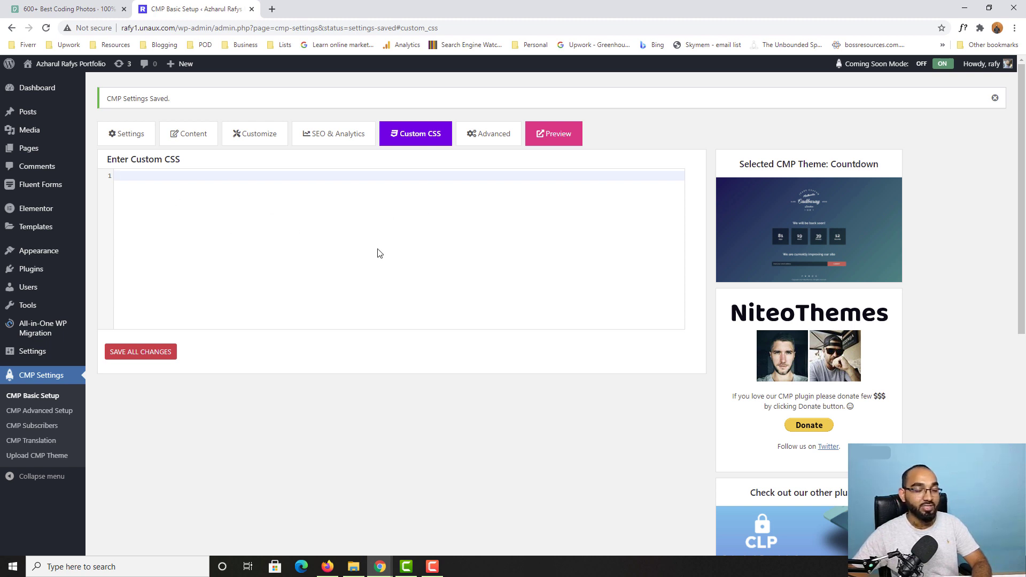
pyautogui.click(498, 140)
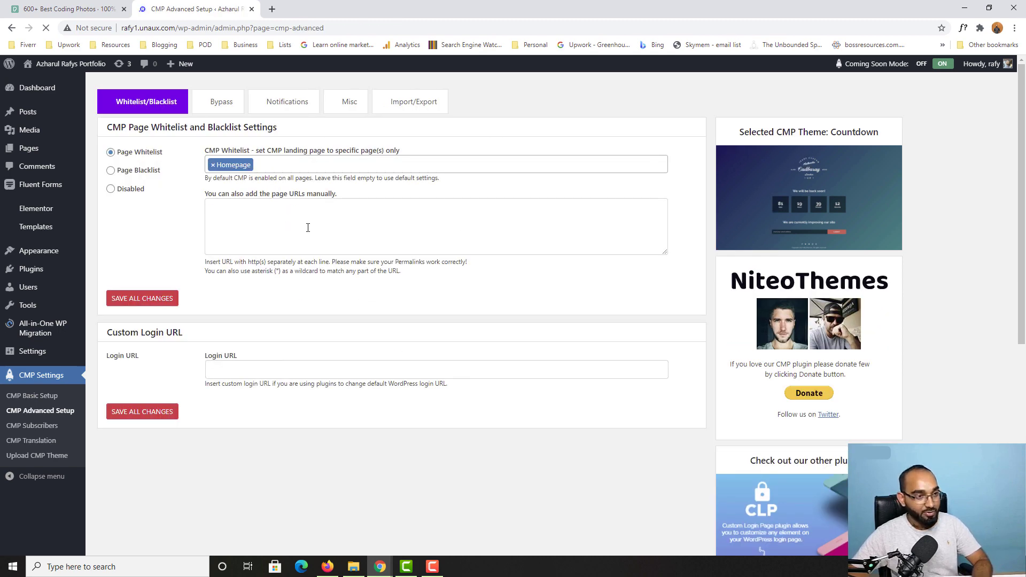
# Step: Save the Homepage-only page whitelist and minimise the admin window to view the live countdown
pyautogui.scroll(-4, 295, 197)
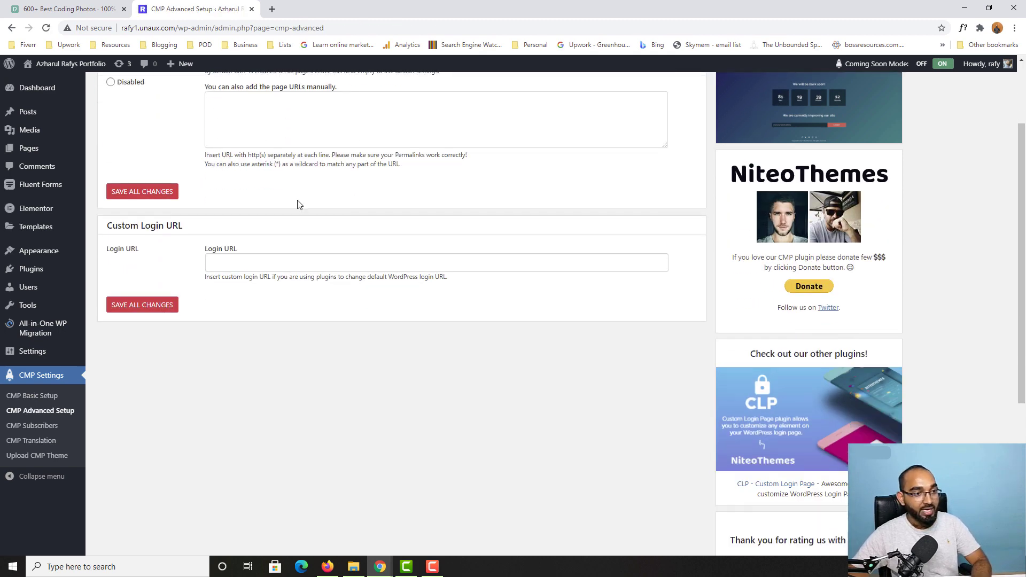
pyautogui.scroll(4, 231, 289)
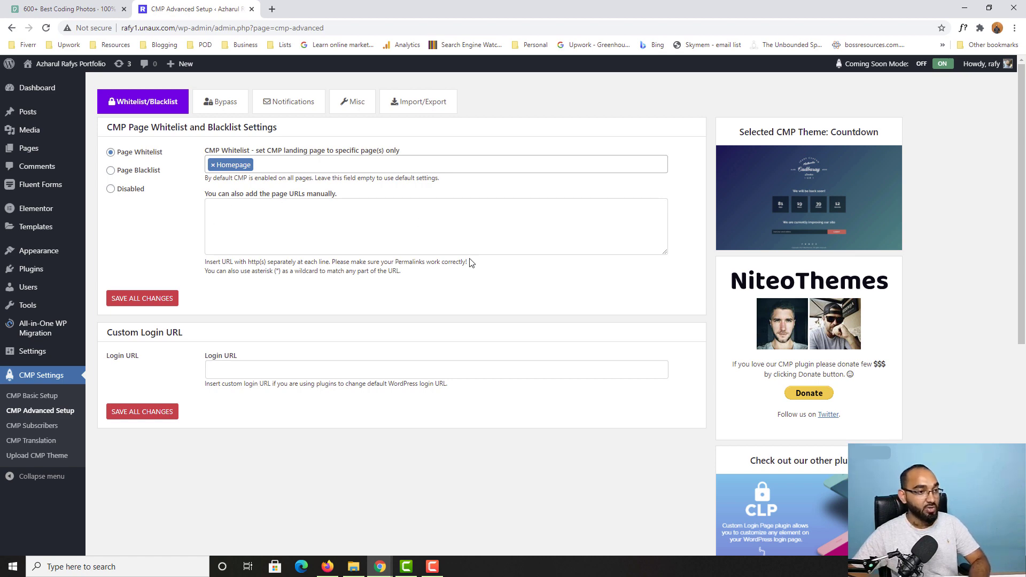
pyautogui.click(134, 419)
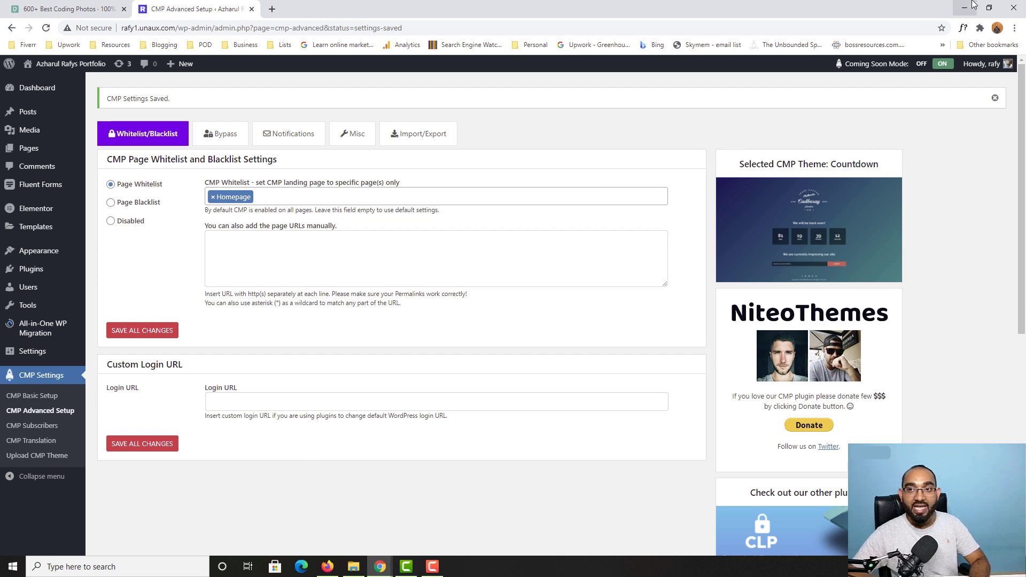
pyautogui.click(968, 6)
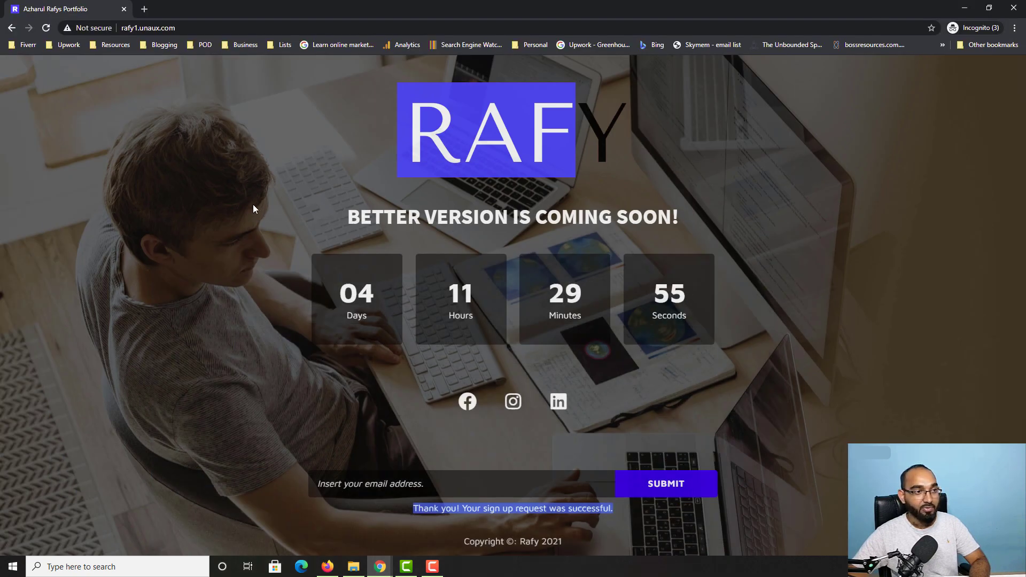
pyautogui.click(46, 28)
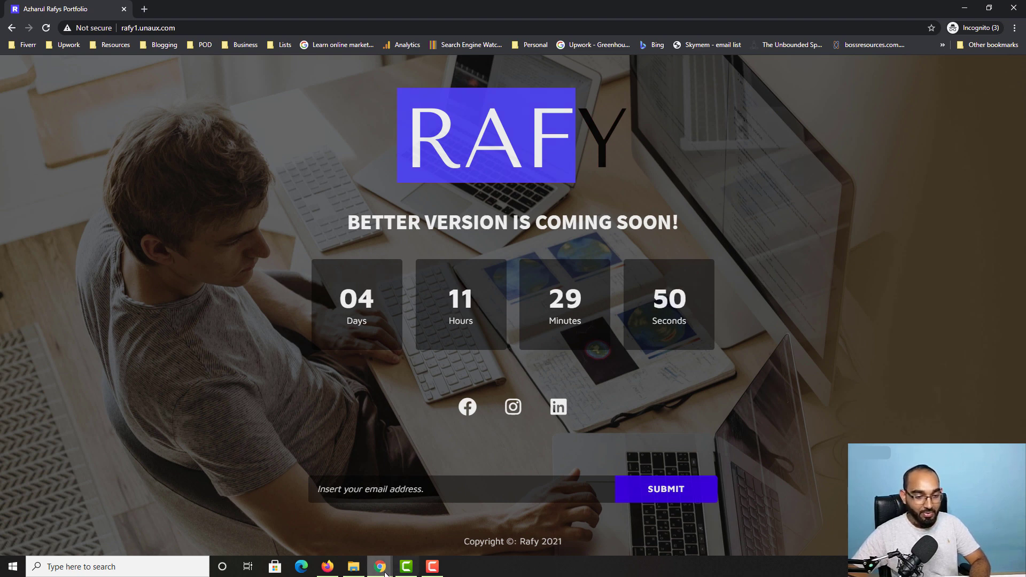
pyautogui.moveTo(380, 566)
pyautogui.click(334, 542)
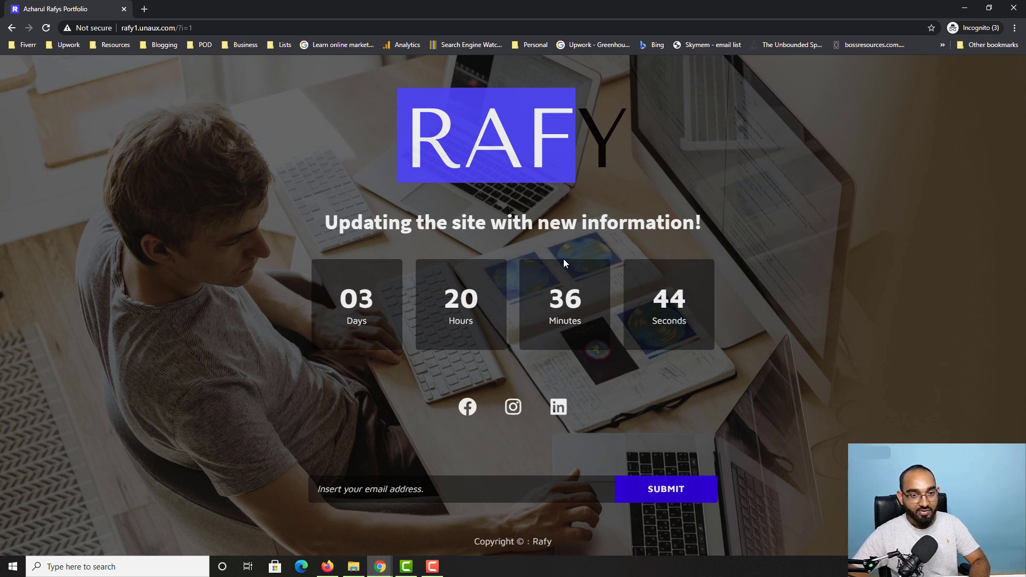
pyautogui.moveTo(325, 223); pyautogui.dragTo(733, 227)
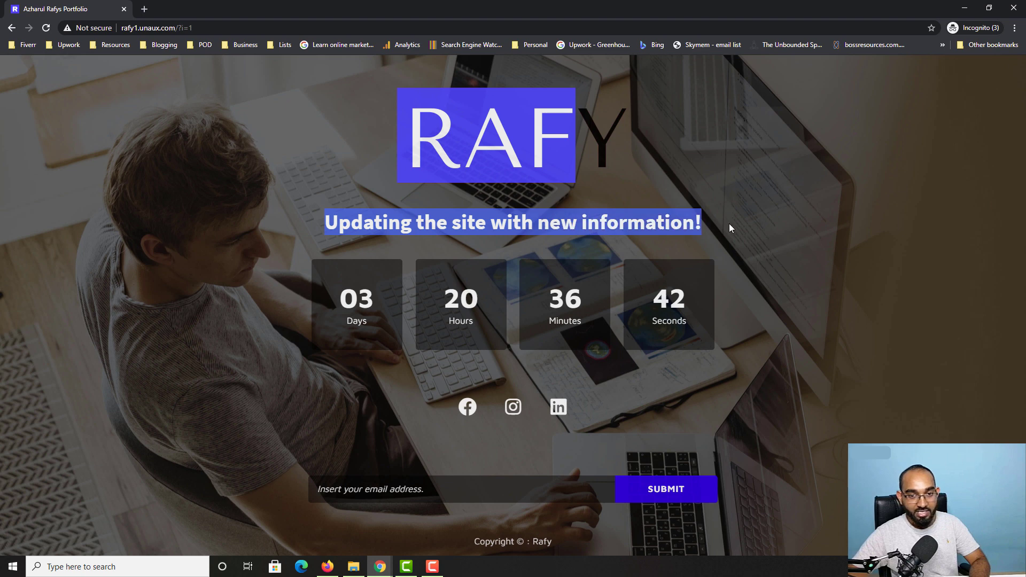
pyautogui.tripleClick(494, 544)
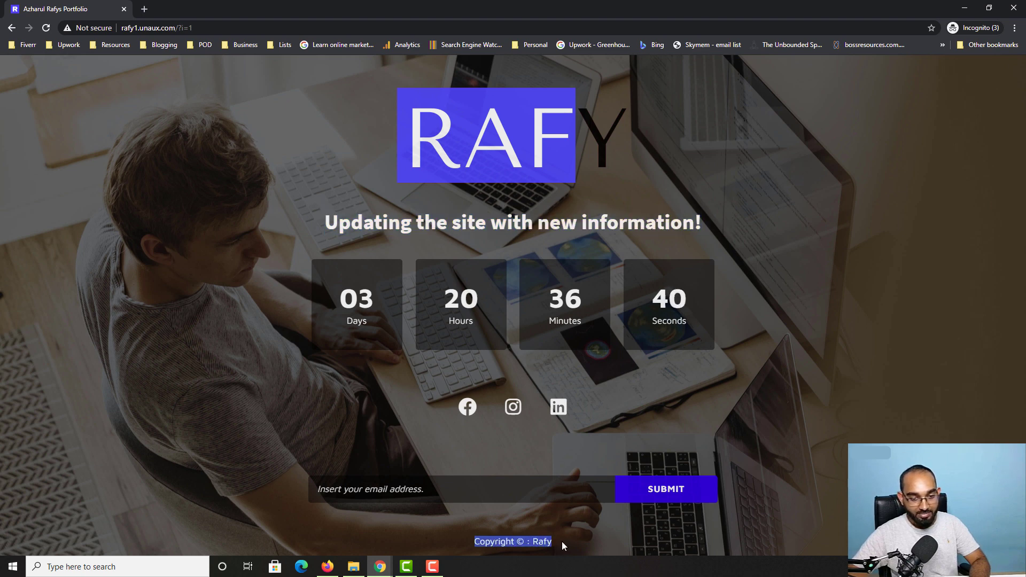
pyautogui.click(380, 566)
pyautogui.click(552, 524)
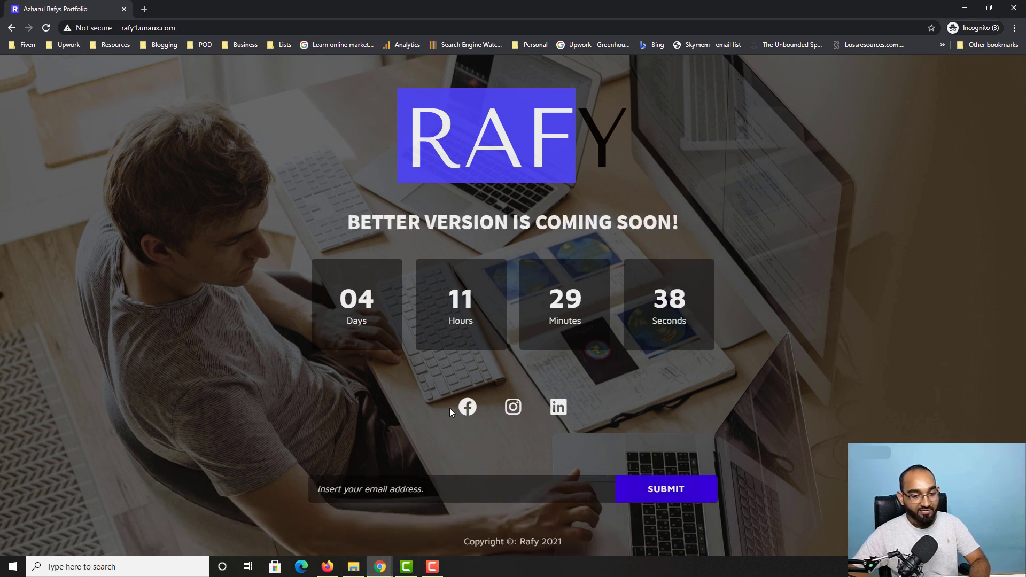
pyautogui.doubleClick(526, 542)
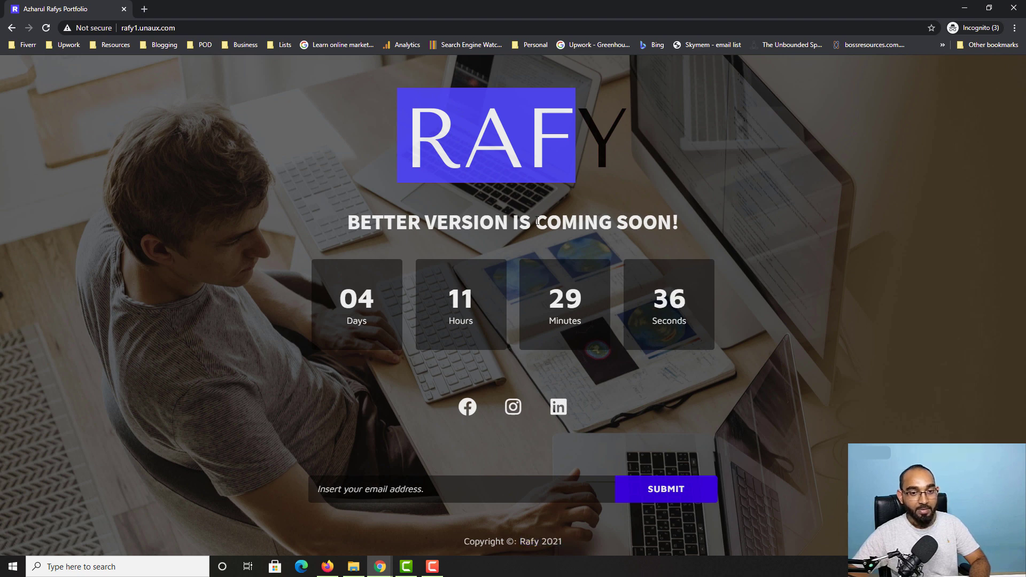
pyautogui.moveTo(538, 221); pyautogui.dragTo(391, 216)
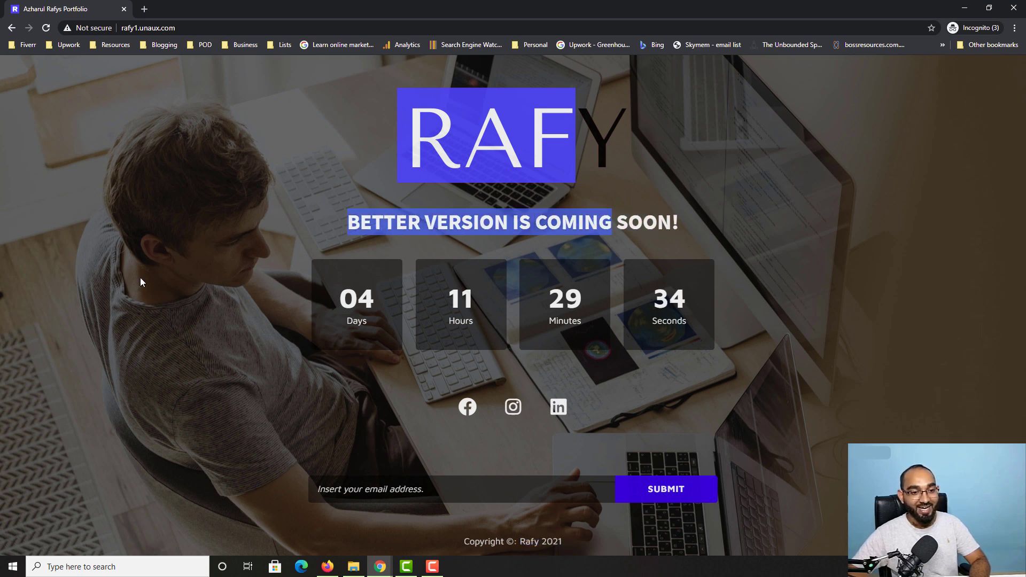